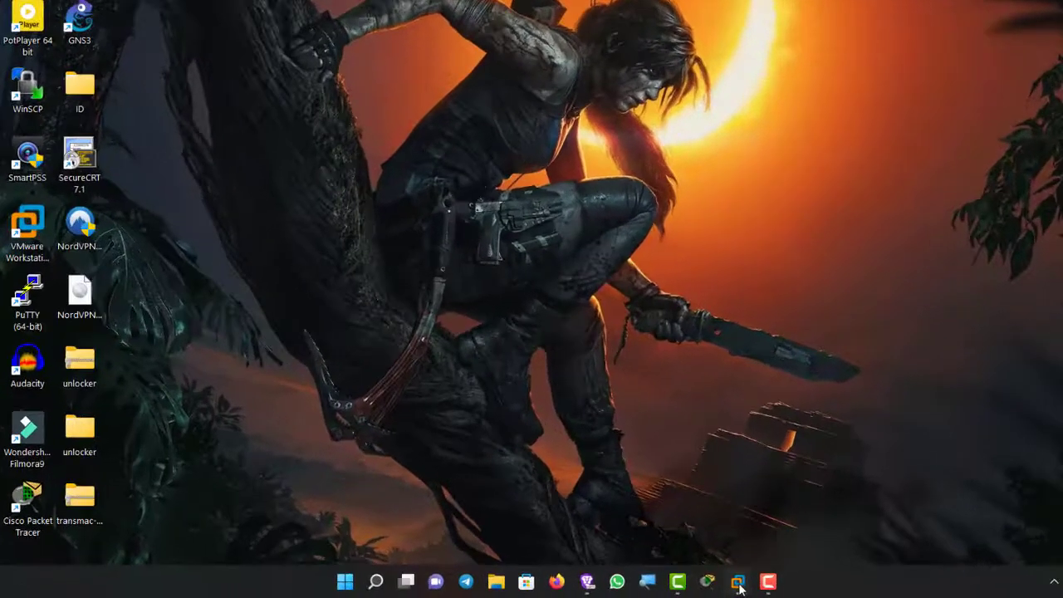
Step: Show the VMware Workstation taskbar previews of the running SRV22-01 and SRV22-02 machines
left_click(678, 587)
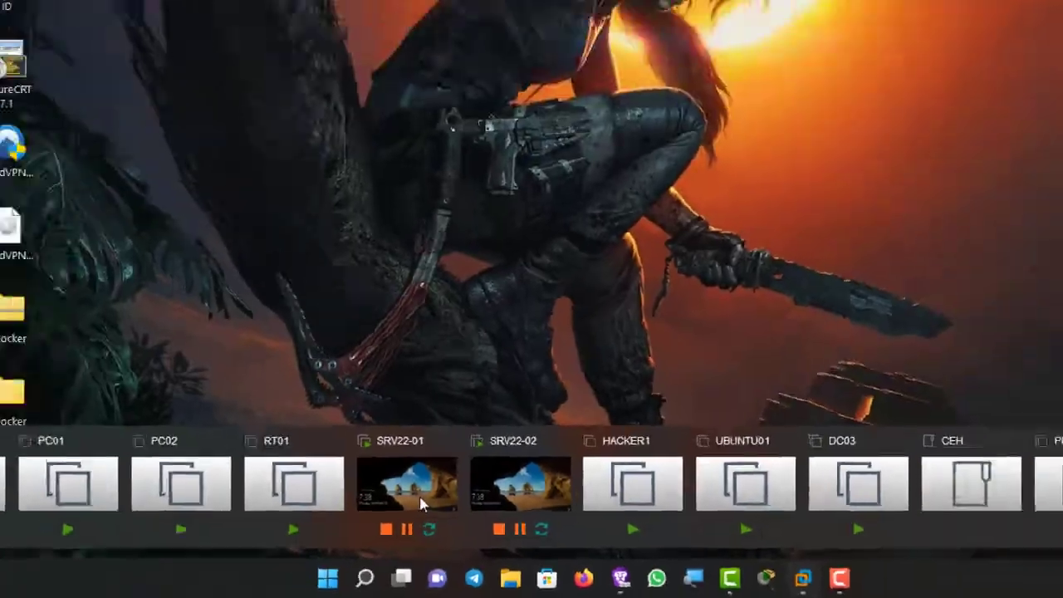
Step: Open SRV22-01 and sign in as administrator with its password
left_click(389, 416)
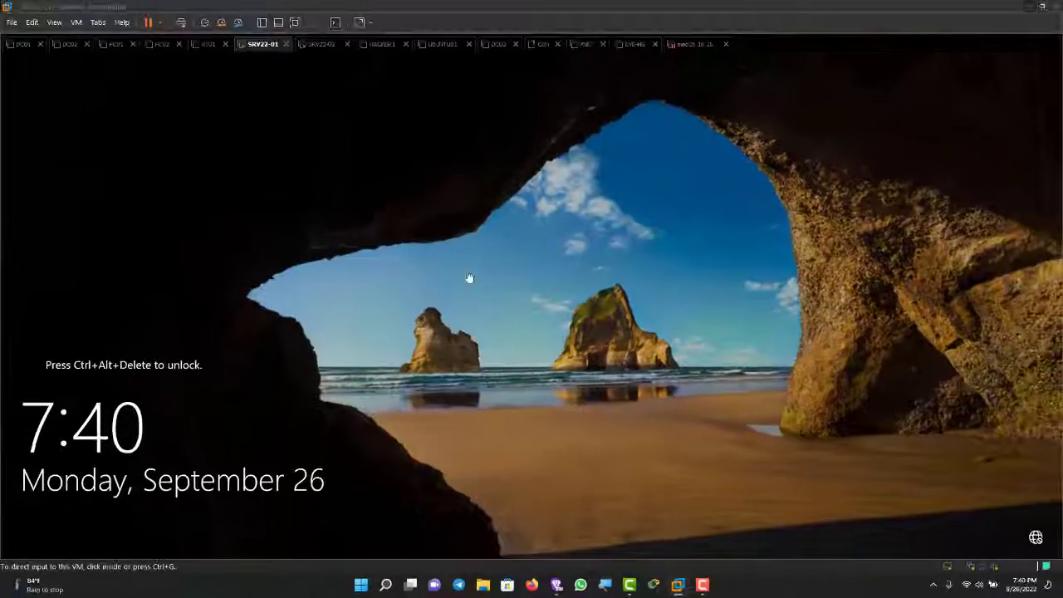
left_click(353, 151)
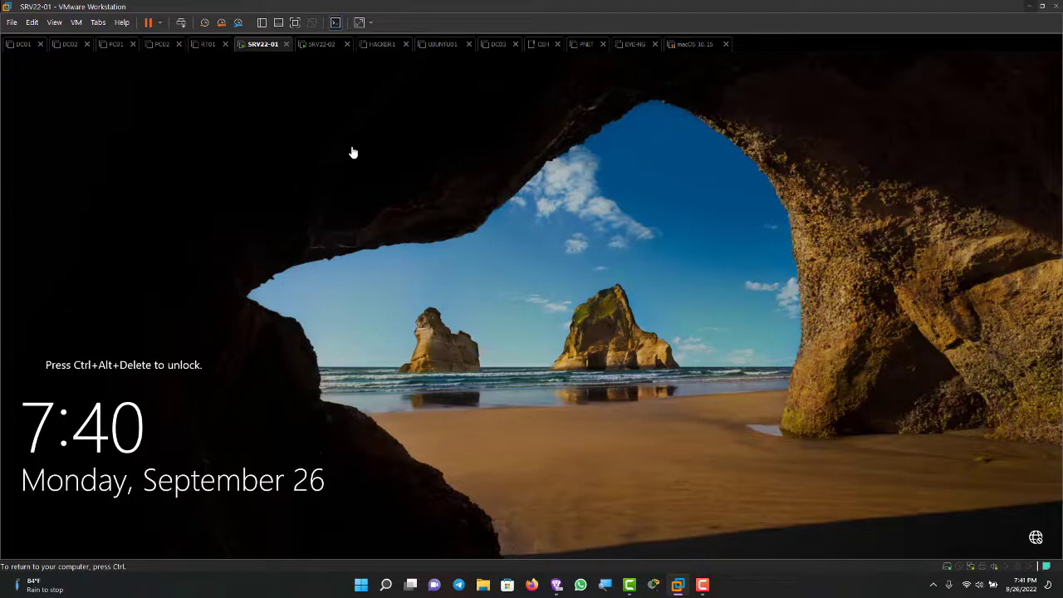
key("ctrl")
key("ctrl+Tab")
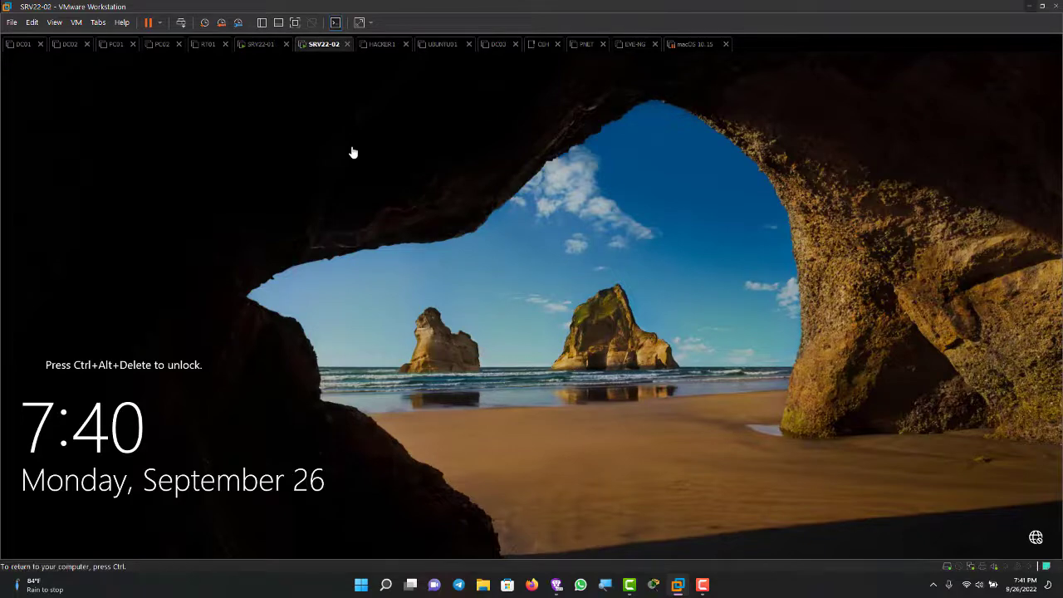
key("ctrl+shift+Tab")
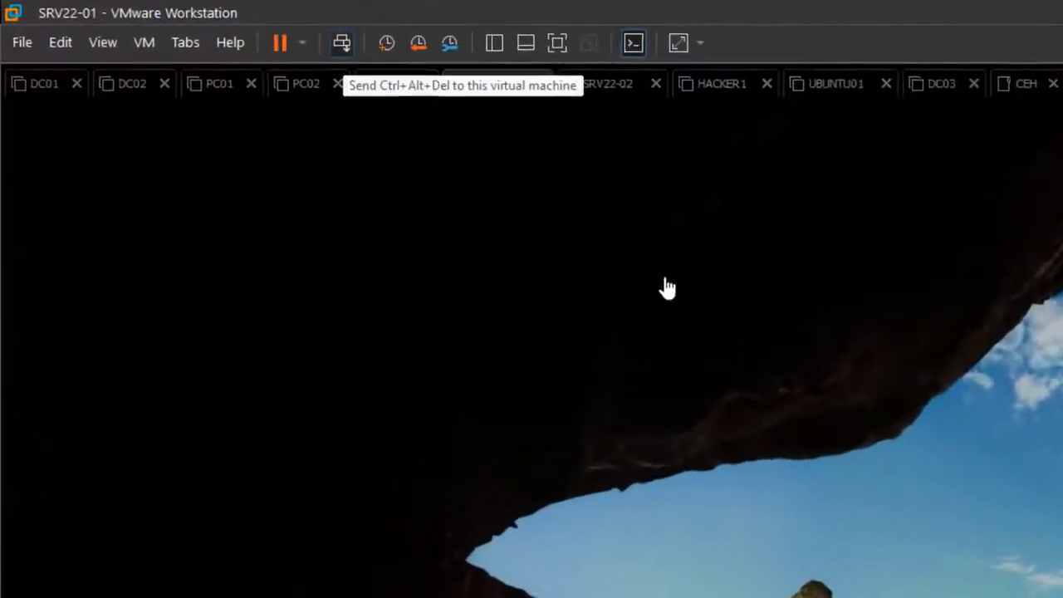
left_click(225, 29)
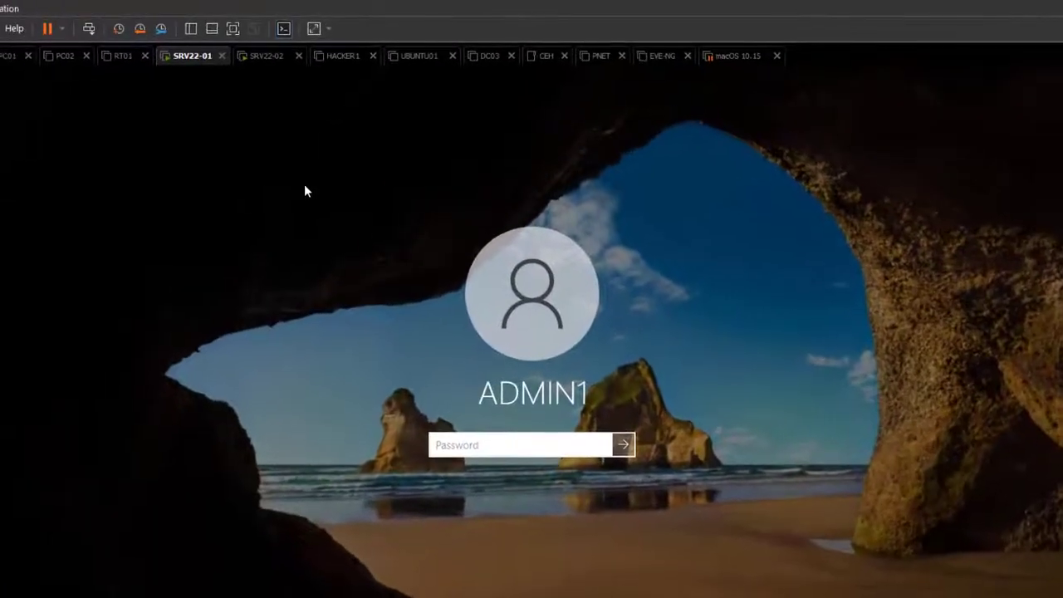
type("****")
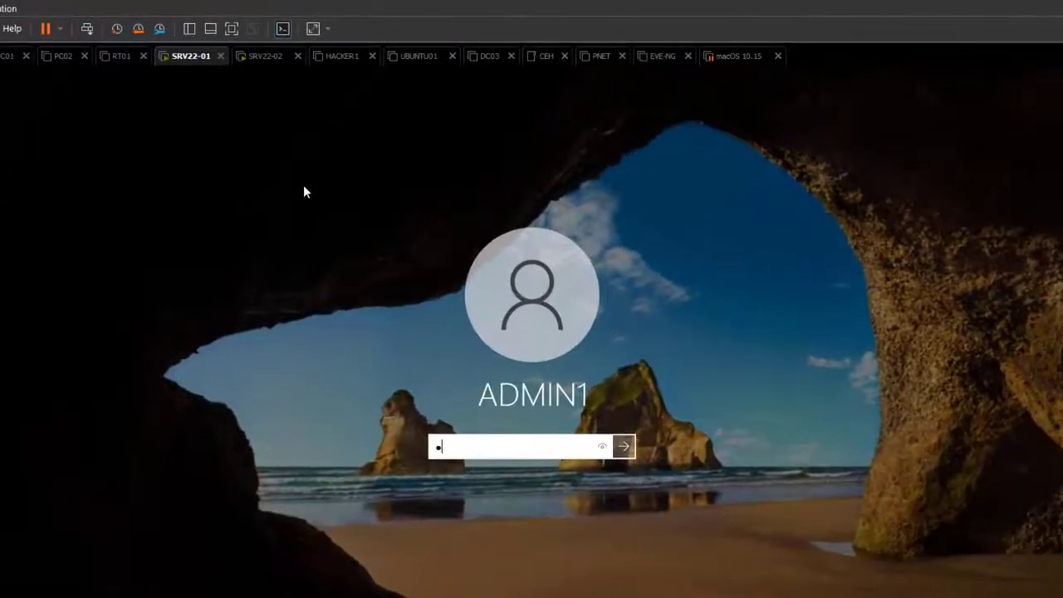
type("****")
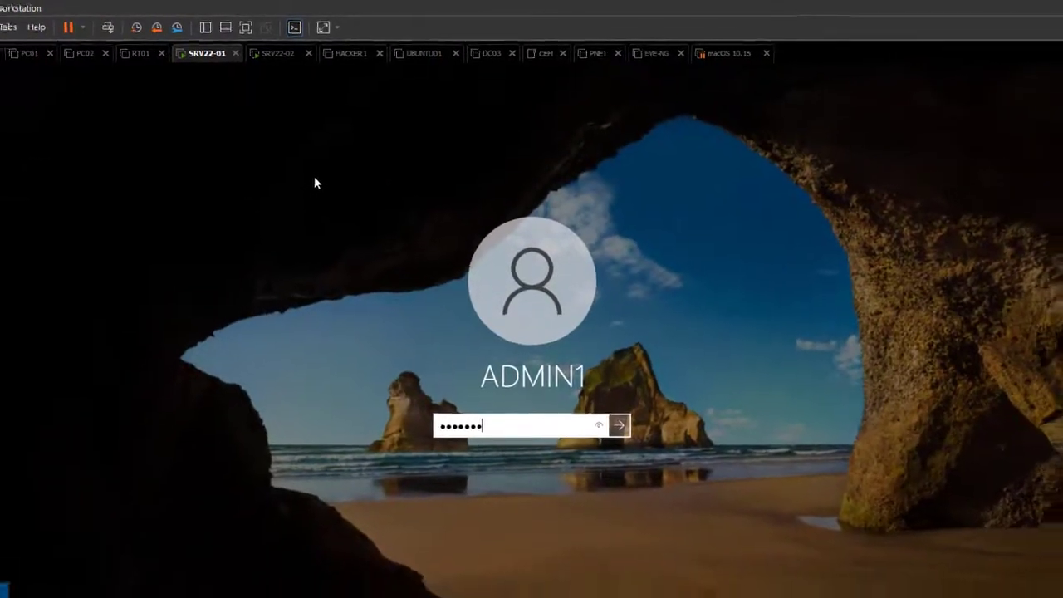
key("Return")
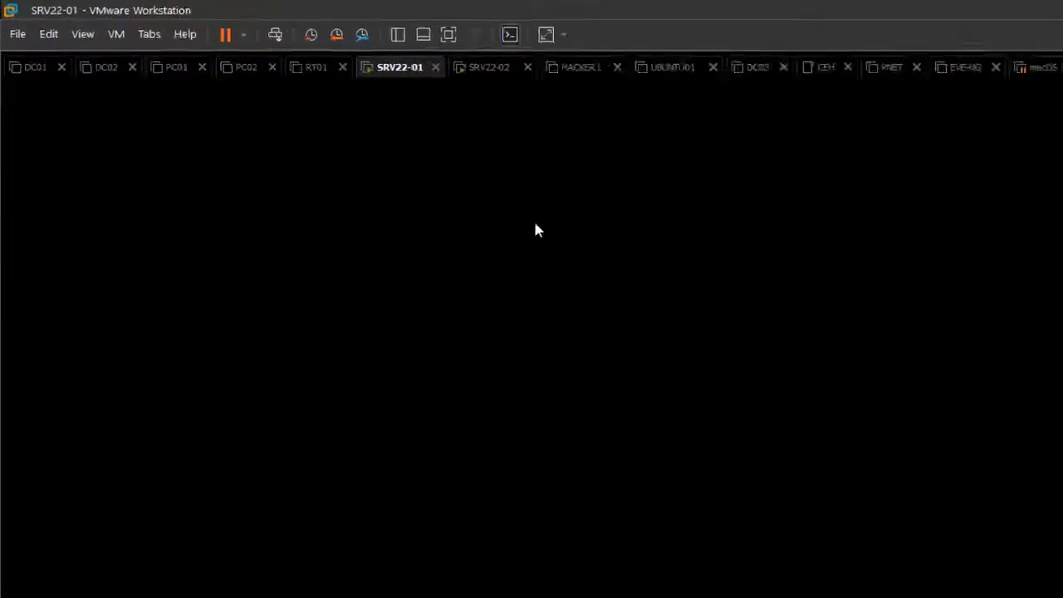
Step: Sign in to SRV22-02 as administrator, then return to the SRV22-01 tab
key("ctrl+Tab")
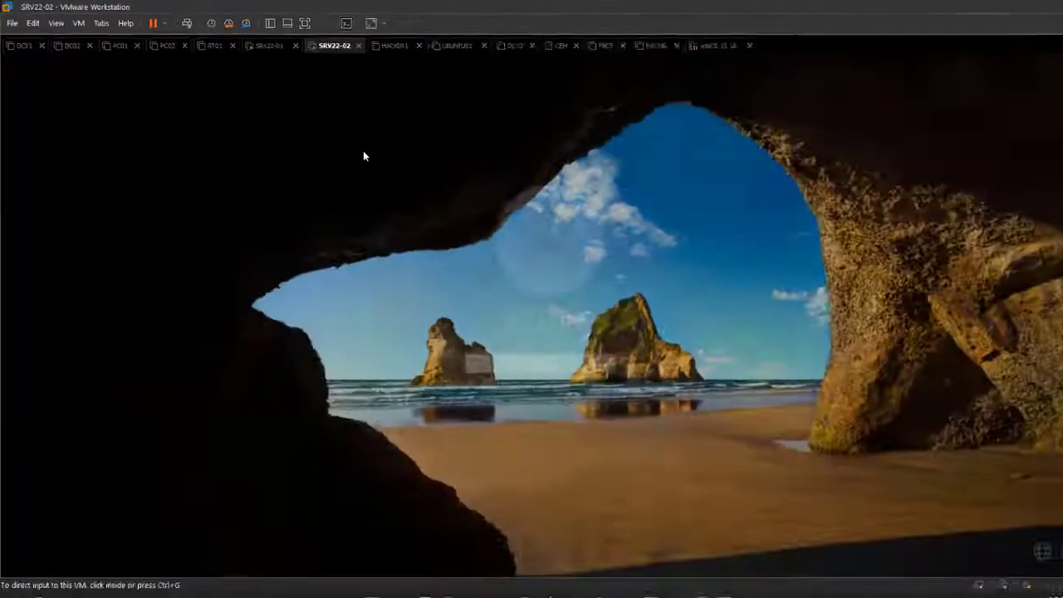
key("ctrl+alt+Insert")
type("••••••")
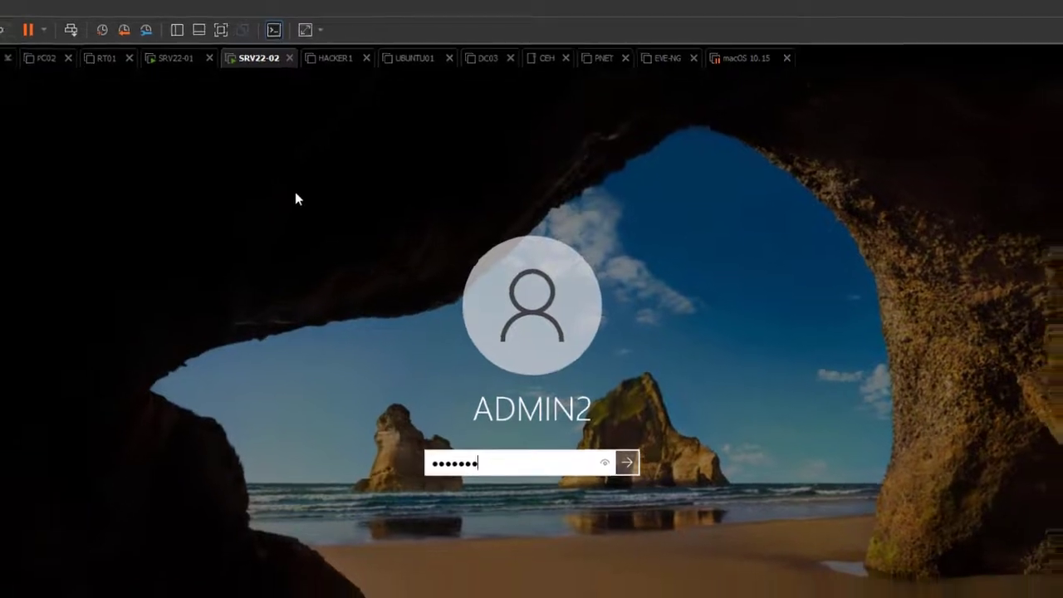
key("Return")
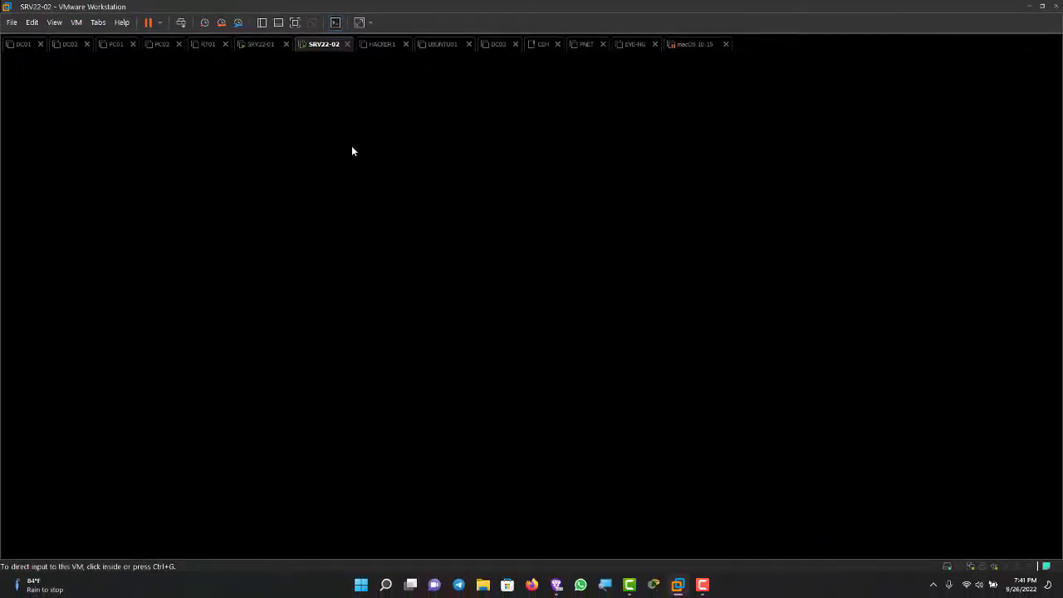
key("ctrl+shift+Tab")
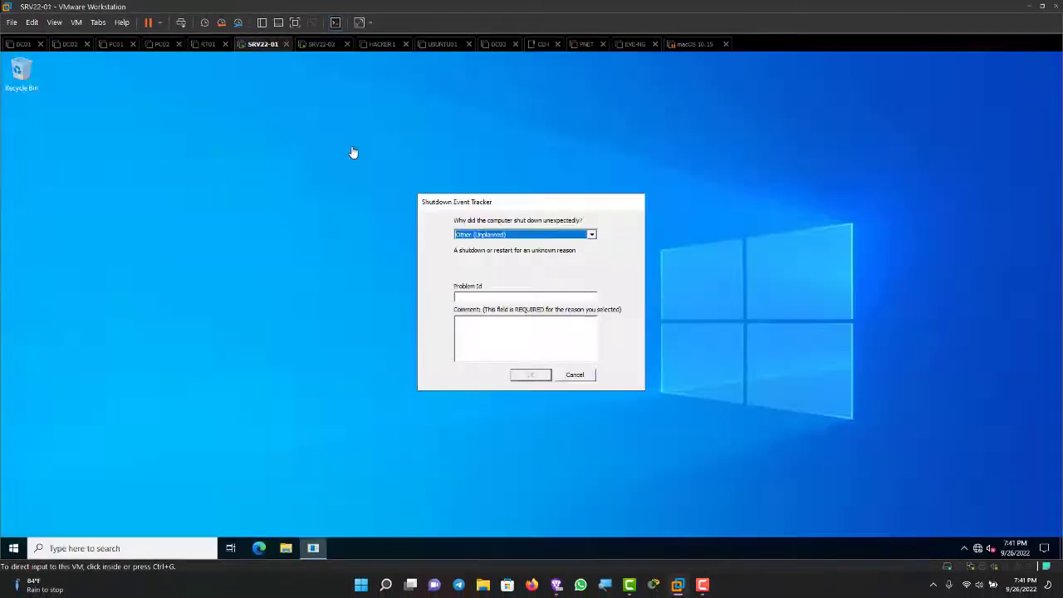
Step: Dismiss SRV22-01's Shutdown Event Tracker and launch Active Directory Users and Computers from Administrative Tools
left_click(353, 152)
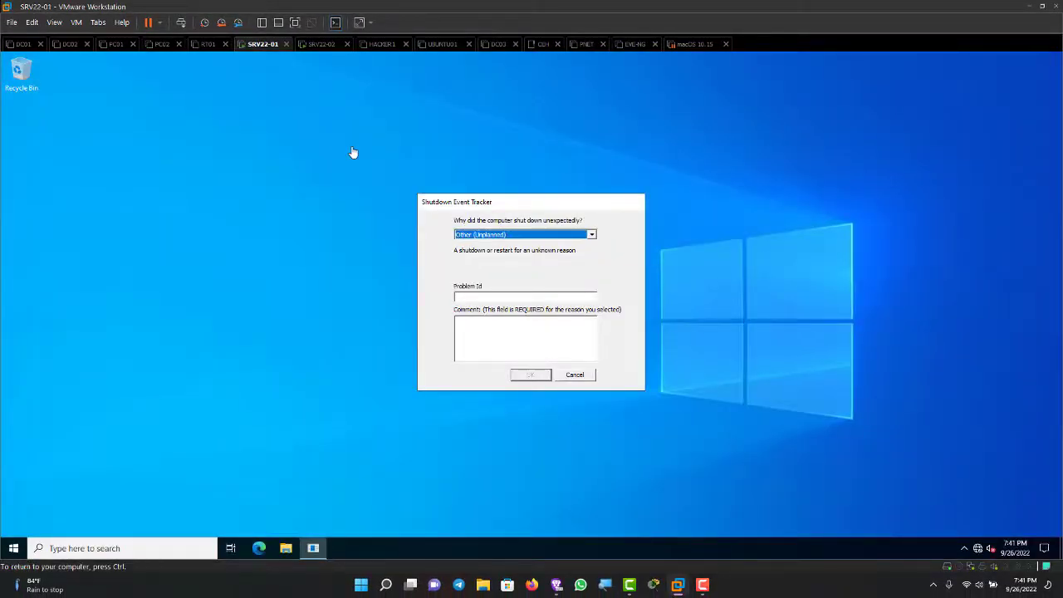
key("Escape")
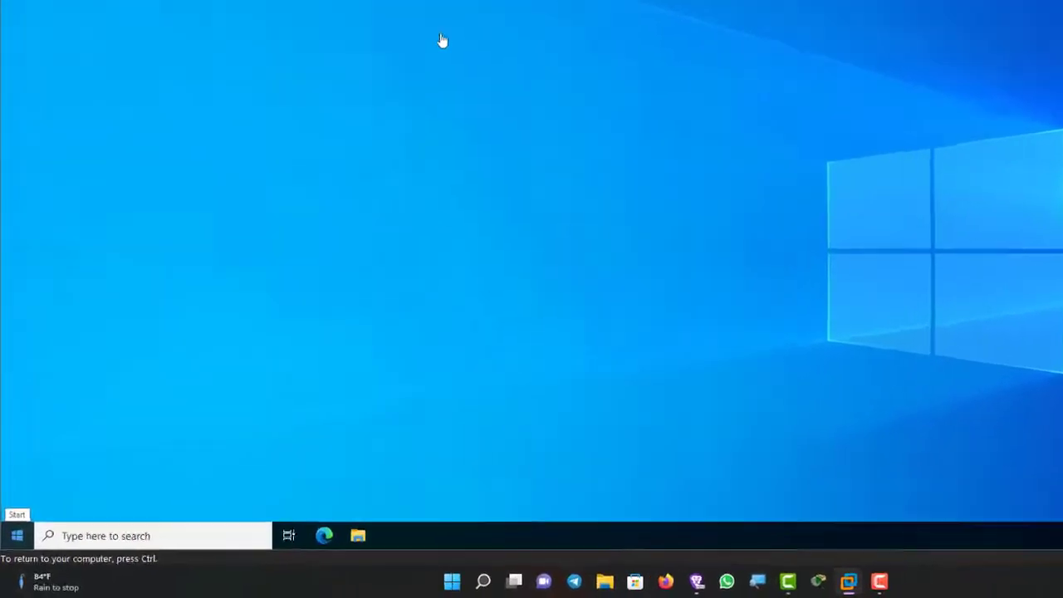
key("super")
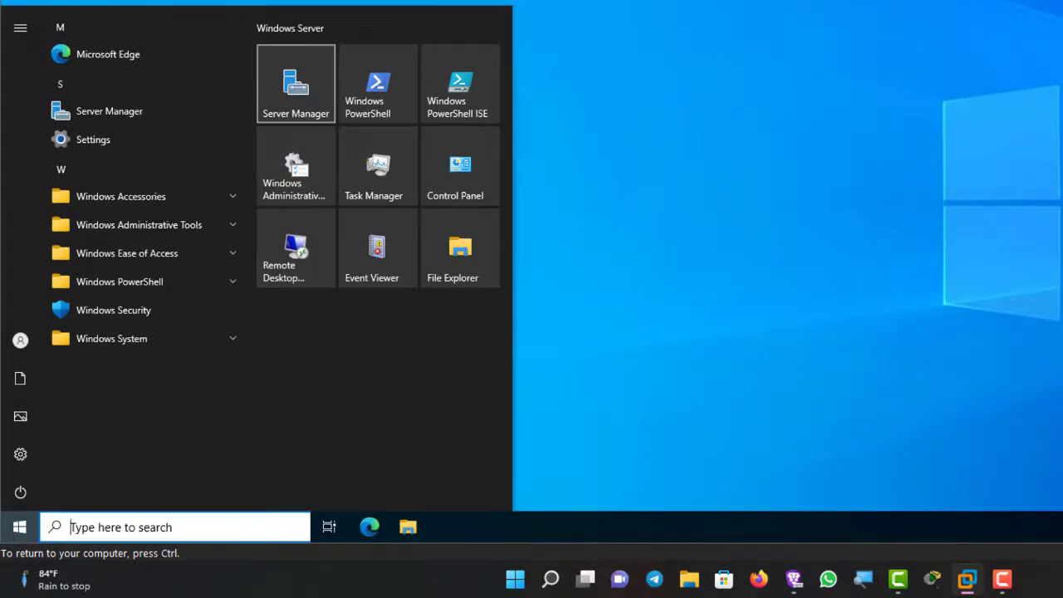
left_click(139, 224)
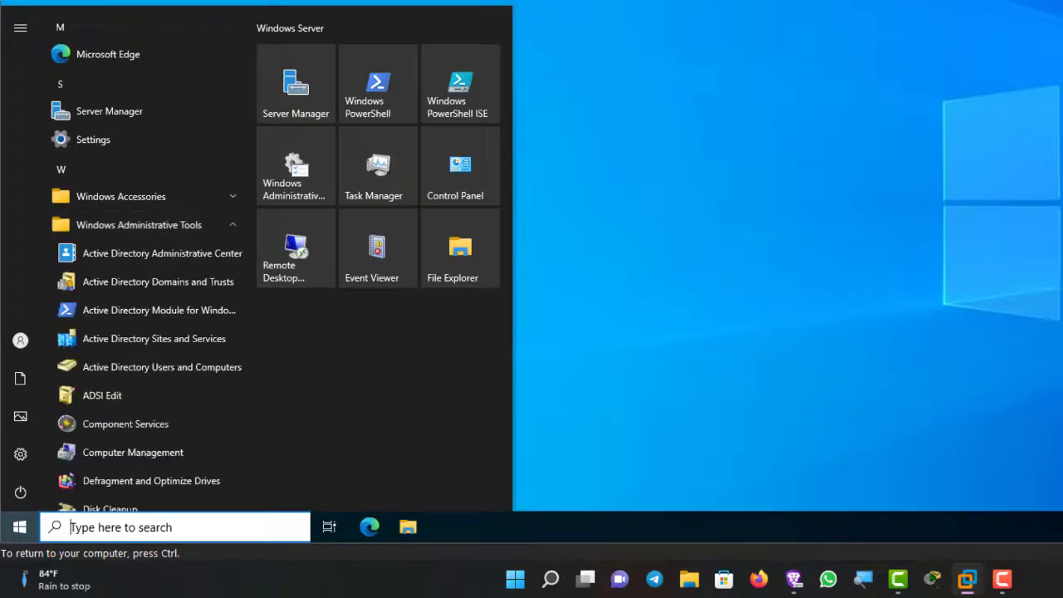
scroll(147, 248, "down", 1)
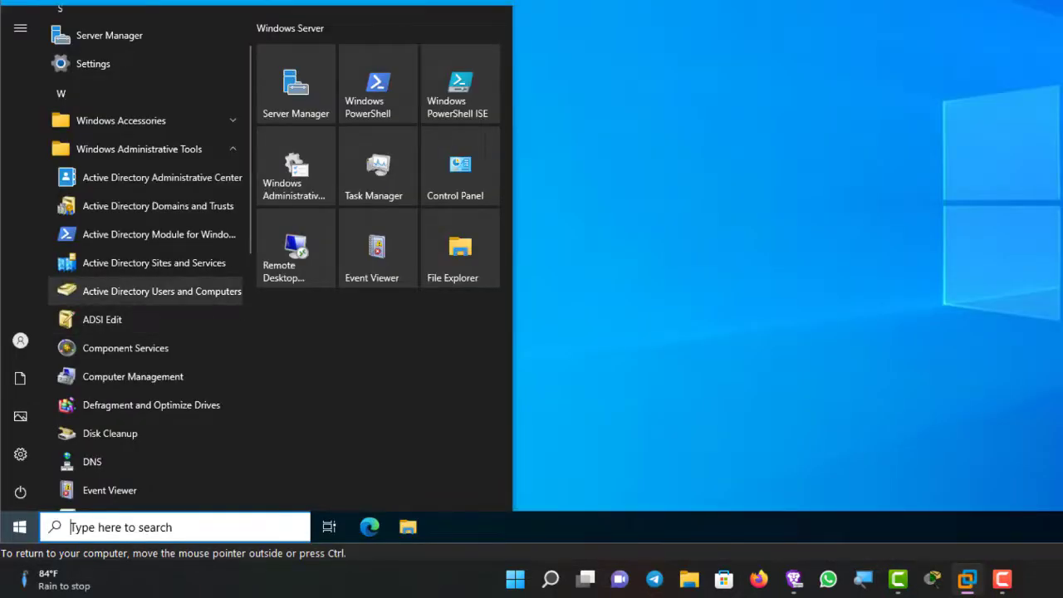
left_click(161, 291)
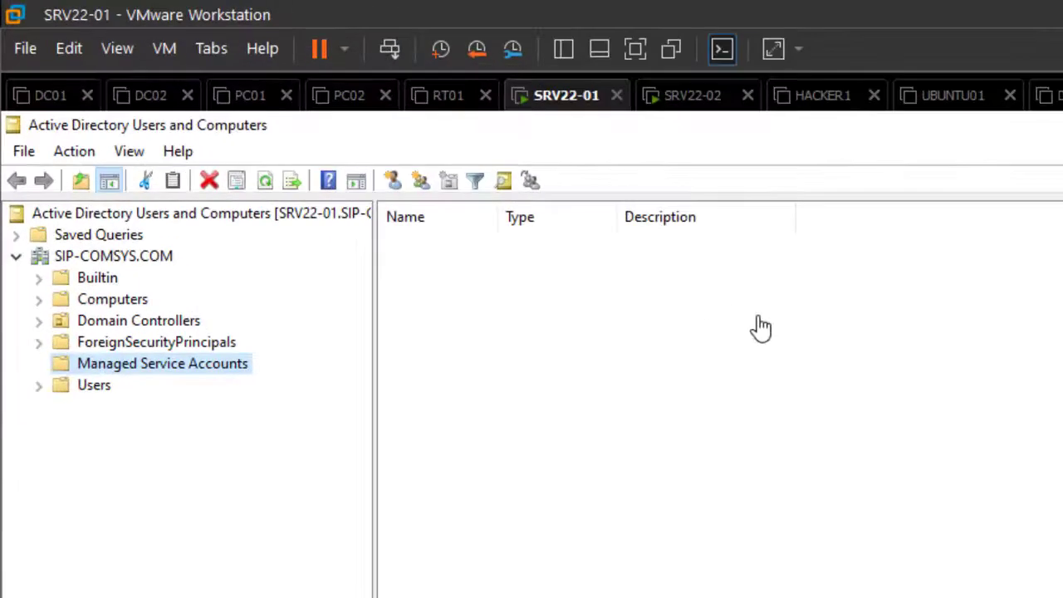
Step: Browse the SIP-COMSYS.COM Users container, then start DNS Manager from Administrative Tools
key("Down")
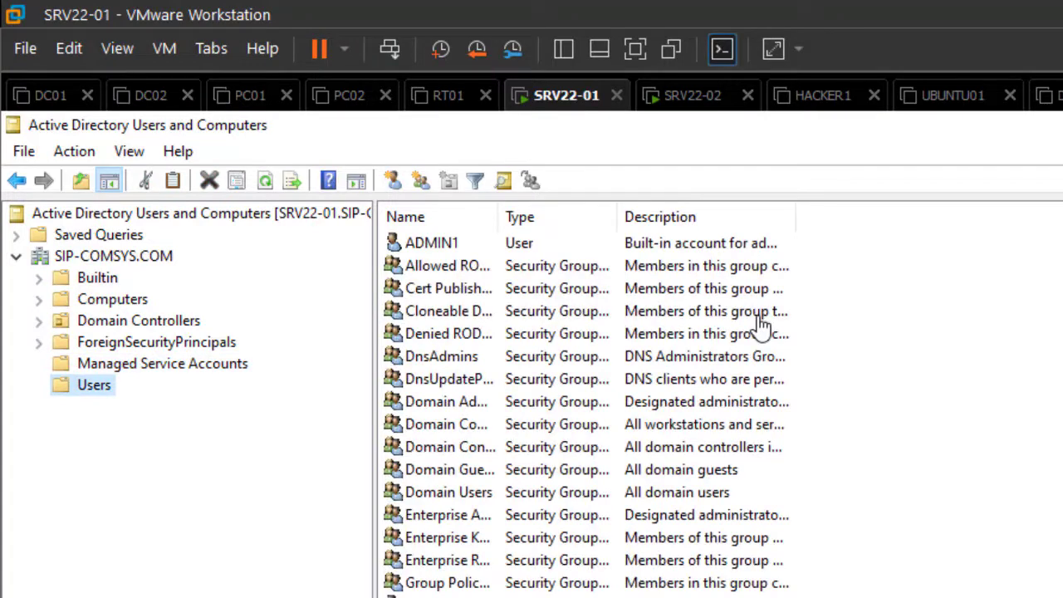
key("Left")
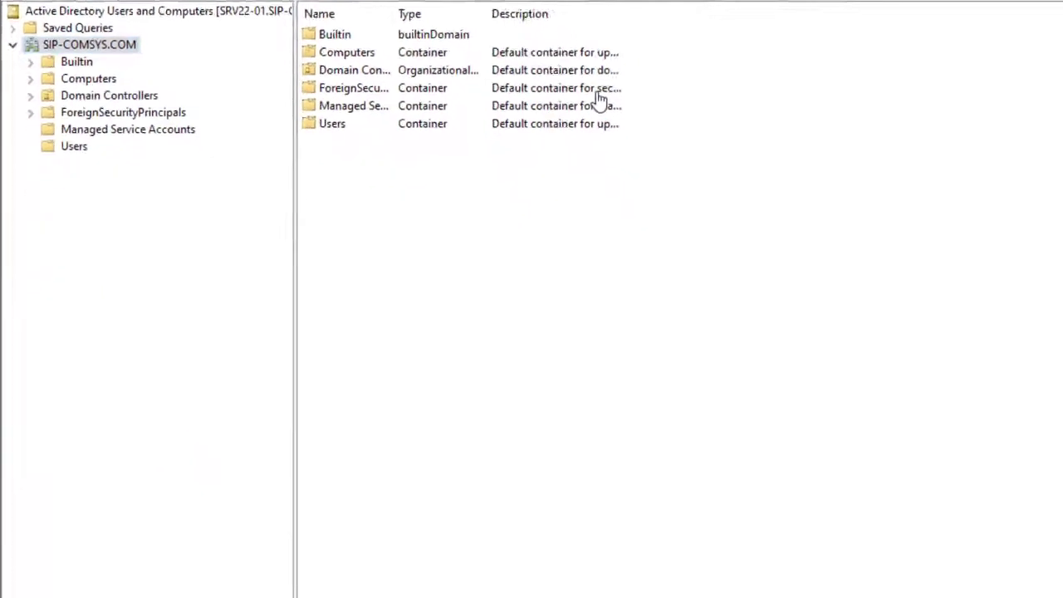
left_click(19, 528)
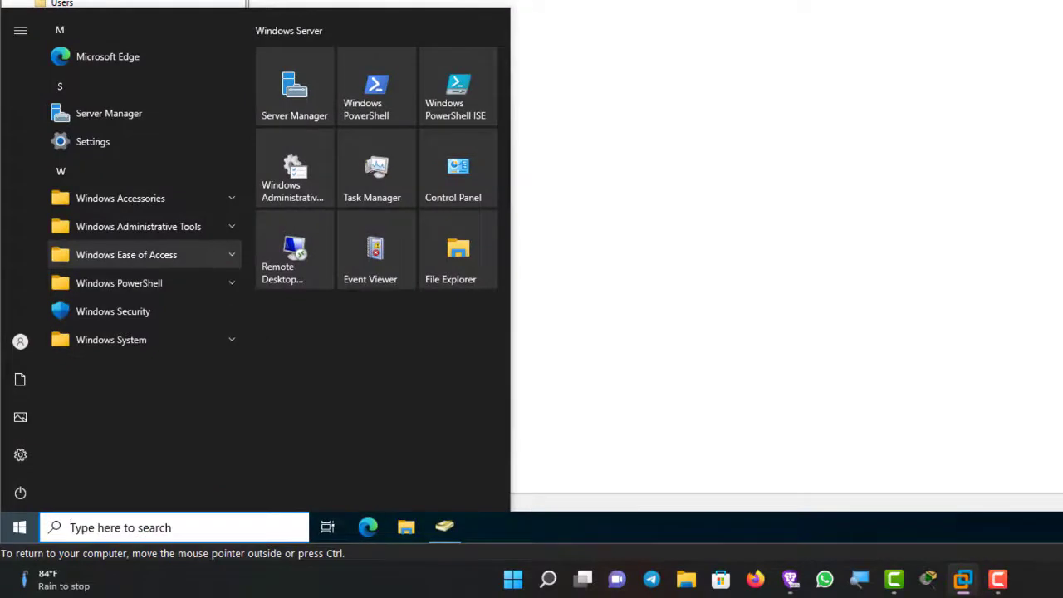
left_click(138, 226)
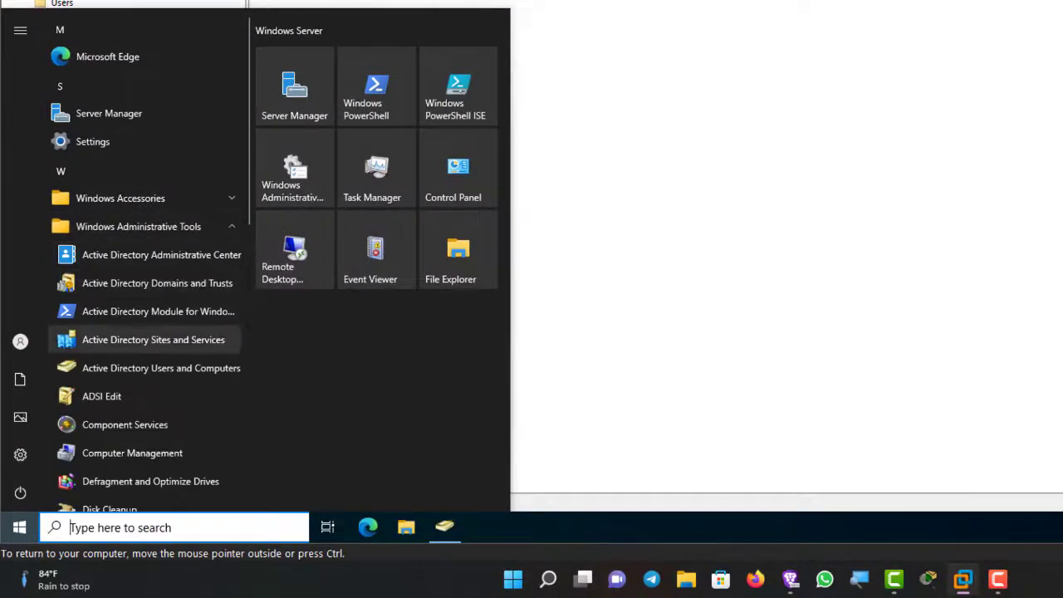
scroll(133, 274, "down", 3)
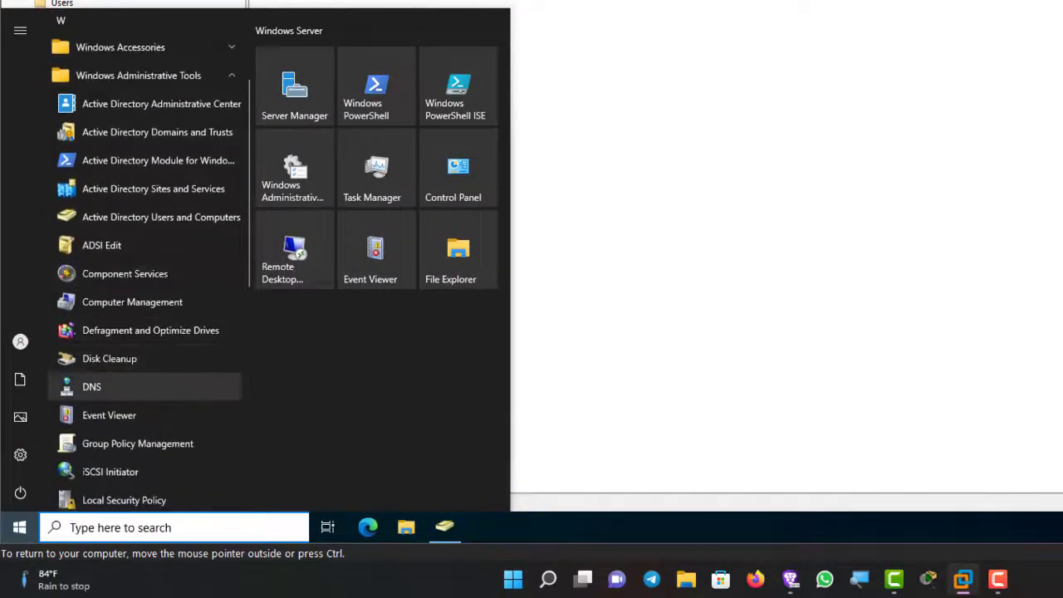
left_click(92, 386)
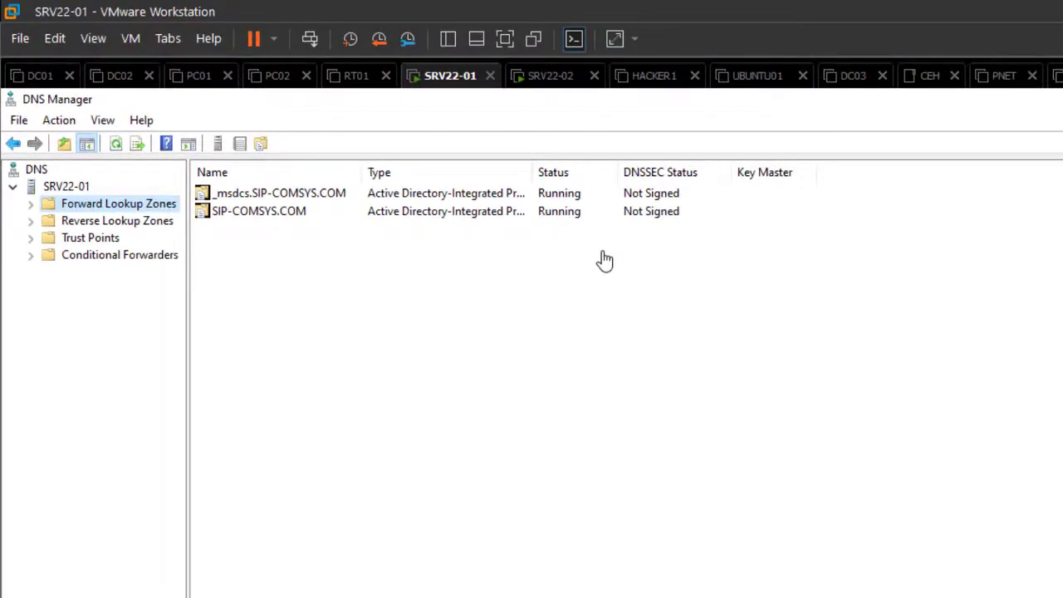
Step: Inspect the SIP-COMSYS.COM forward lookup zone's host records, then move to the SRV22-02 tab
left_click(31, 205)
left_click(127, 237)
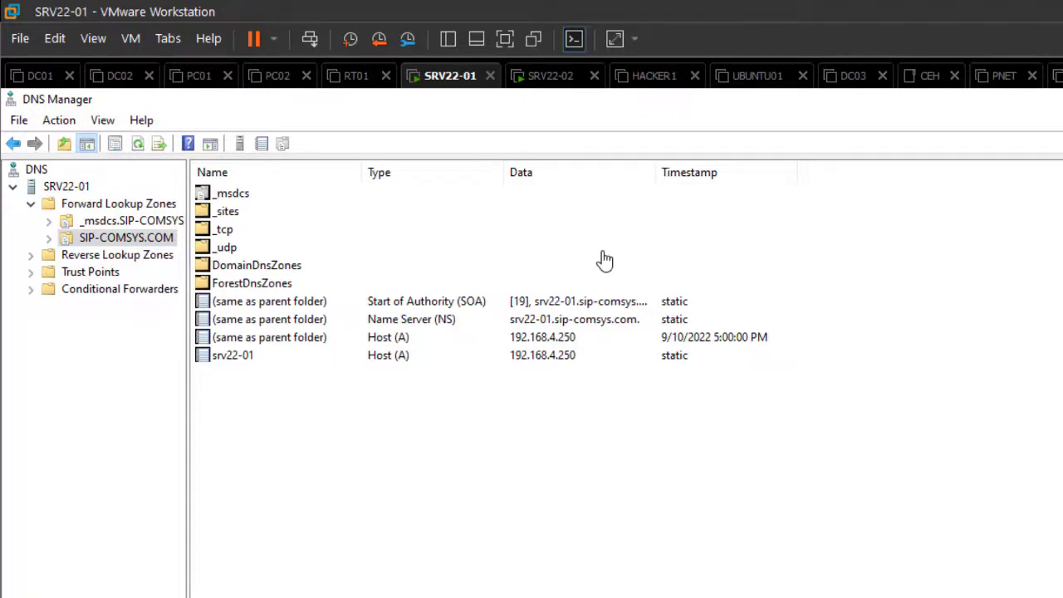
key("alt+Tab")
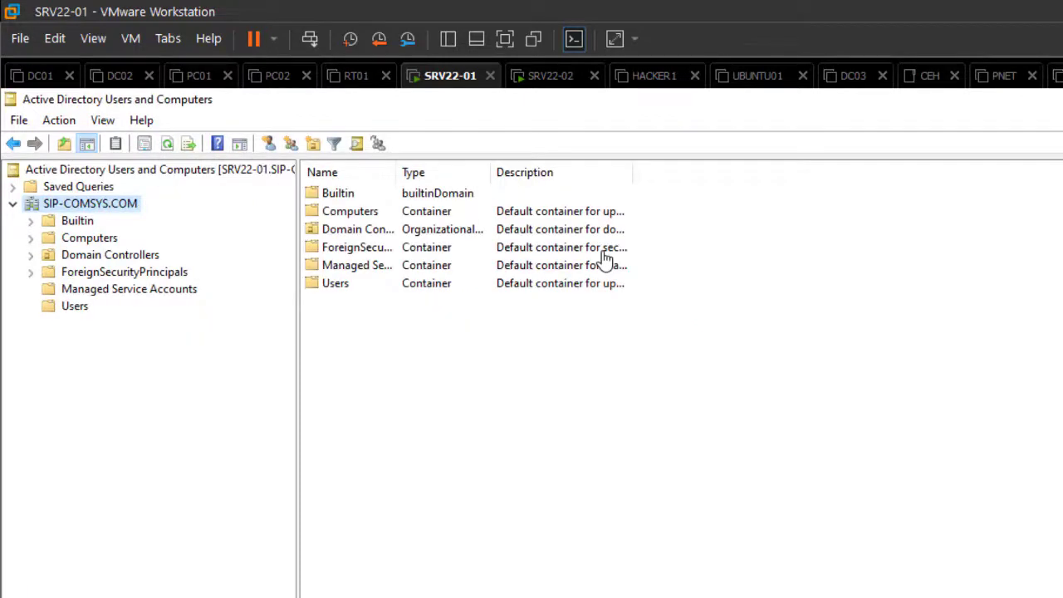
left_click(550, 76)
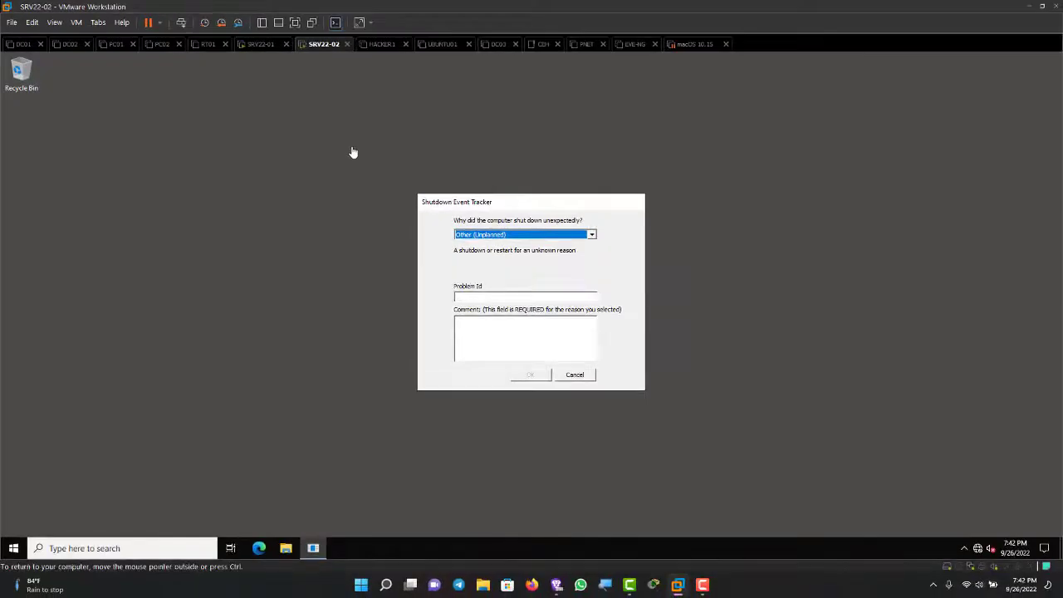
Step: Cancel SRV22-02's Shutdown Event Tracker and bring up Server Manager from the Start menu
left_click(574, 375)
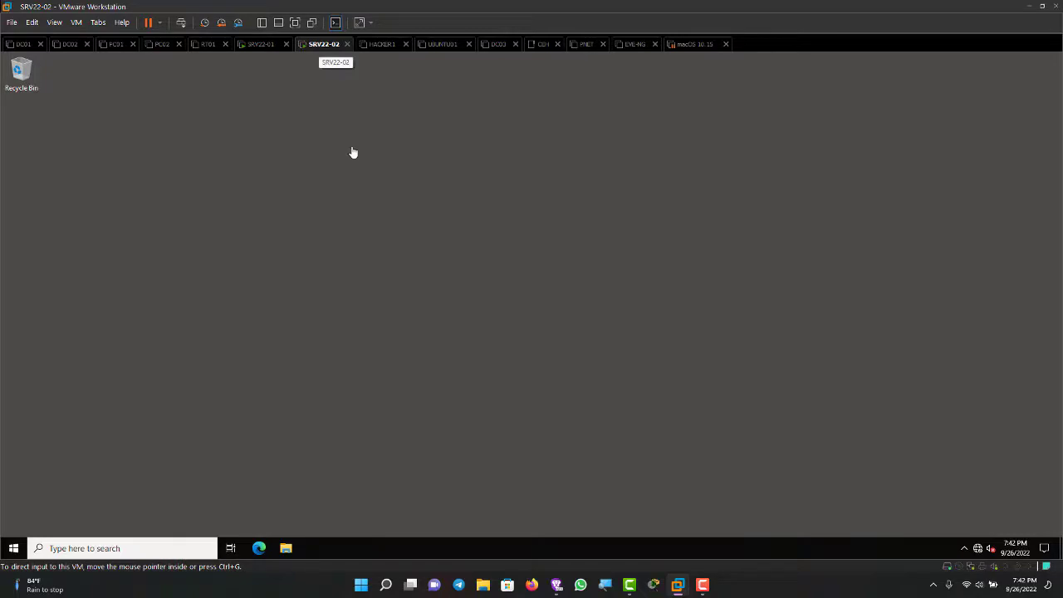
left_click(353, 152)
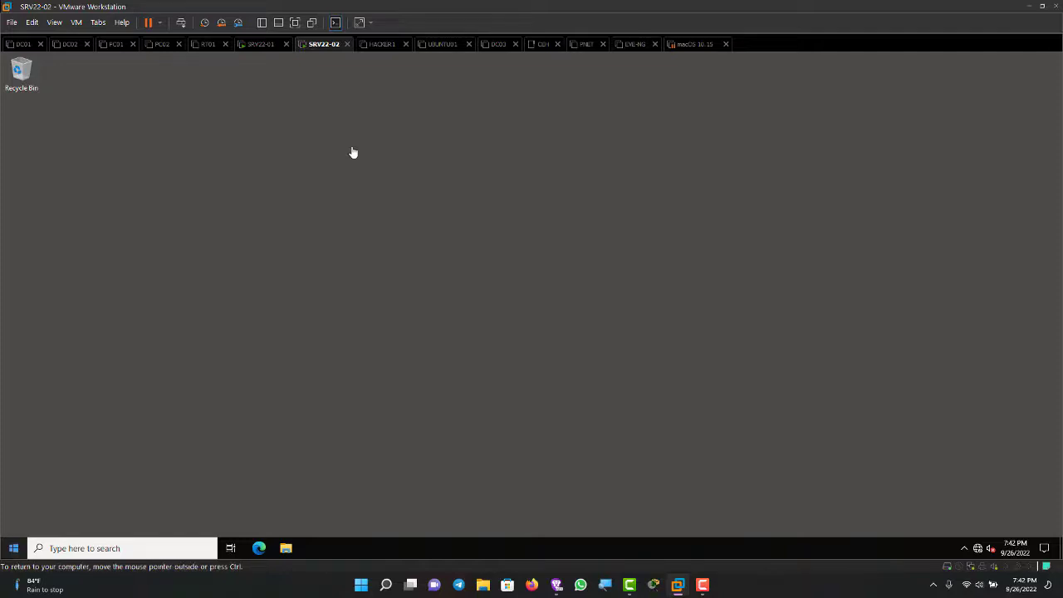
key("super")
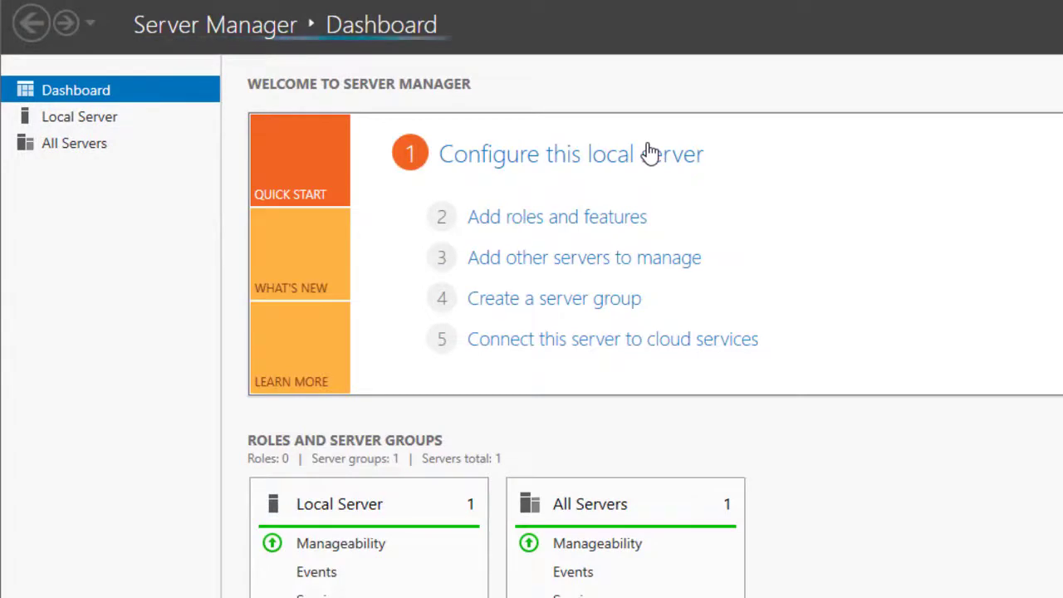
Step: Uncheck IPv6 in Ethernet0's adapter properties and open its IPv4 (TCP/IPv4) settings
left_click(650, 154)
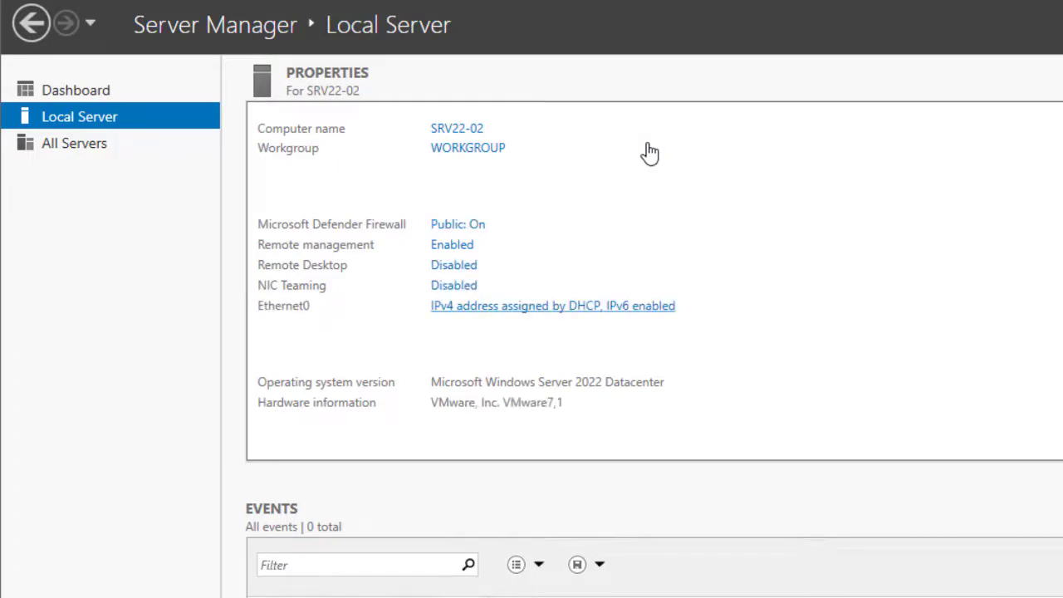
left_click(552, 306)
left_click(557, 258)
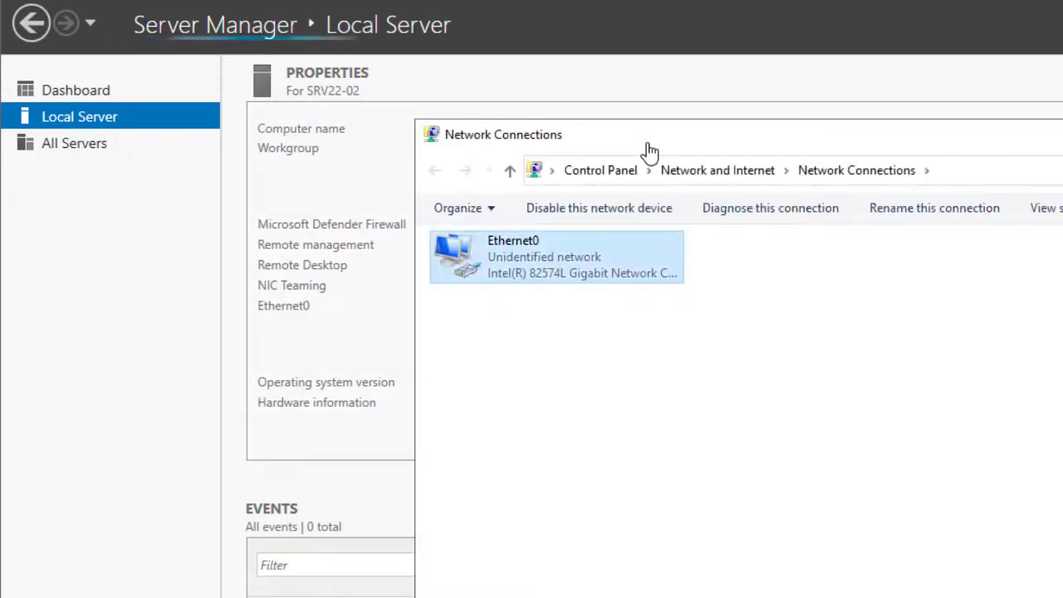
right_click(595, 248)
left_click(657, 441)
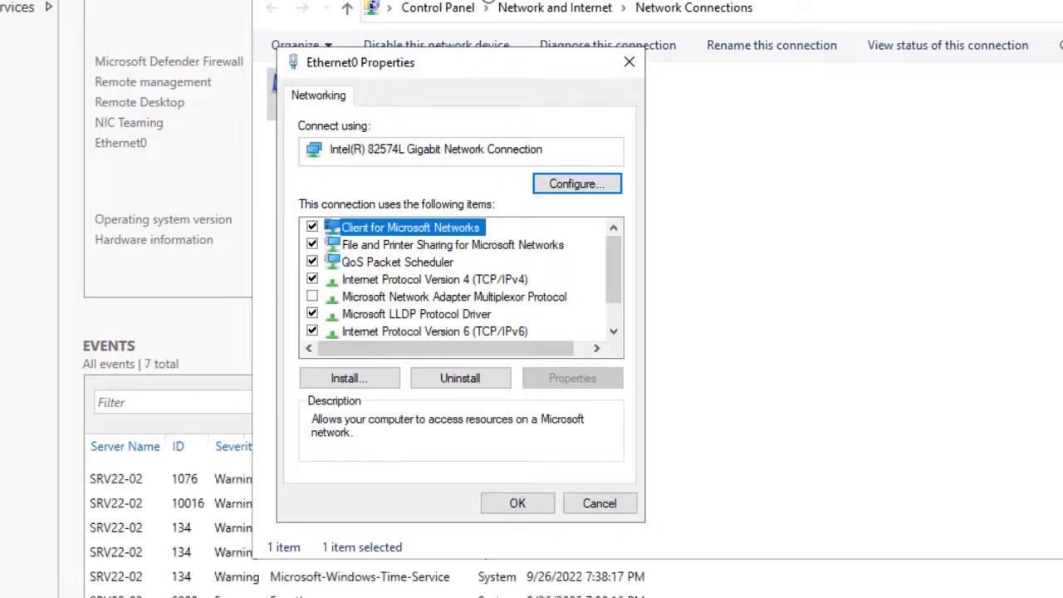
left_click(312, 331)
left_click(435, 280)
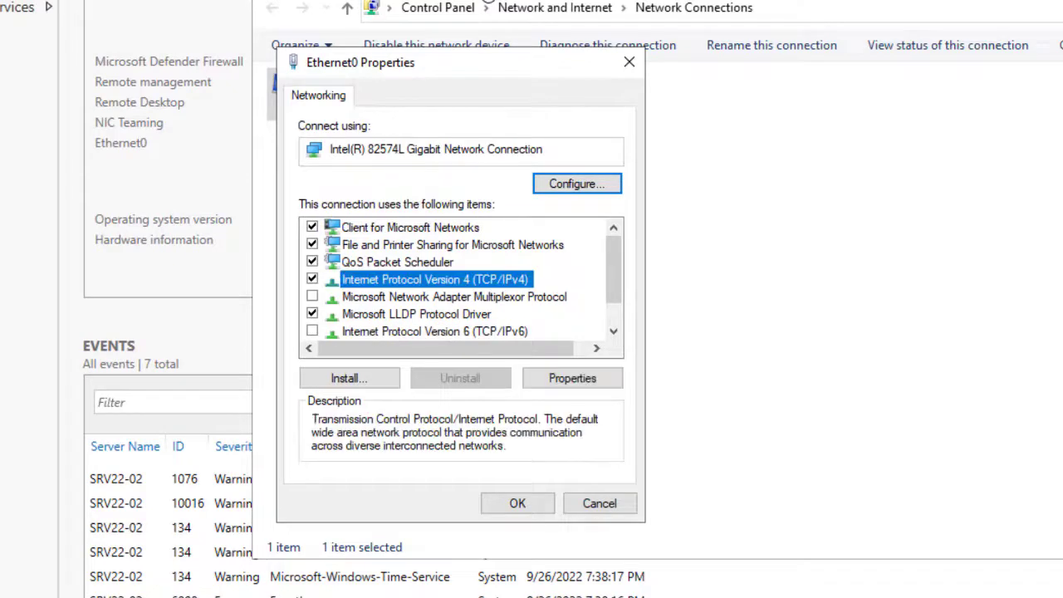
left_click(572, 378)
Step: Assign Ethernet0 static IP 192.168.4.251, mask 255.255.255.0, DNS 192.168.4.250, and close the windows
left_click(348, 287)
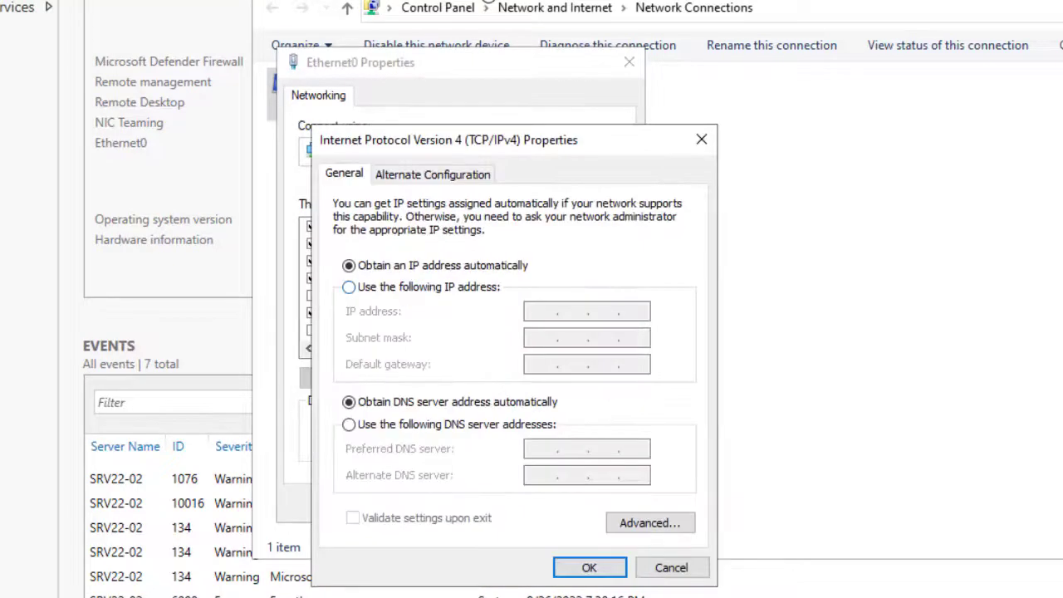
type("192.")
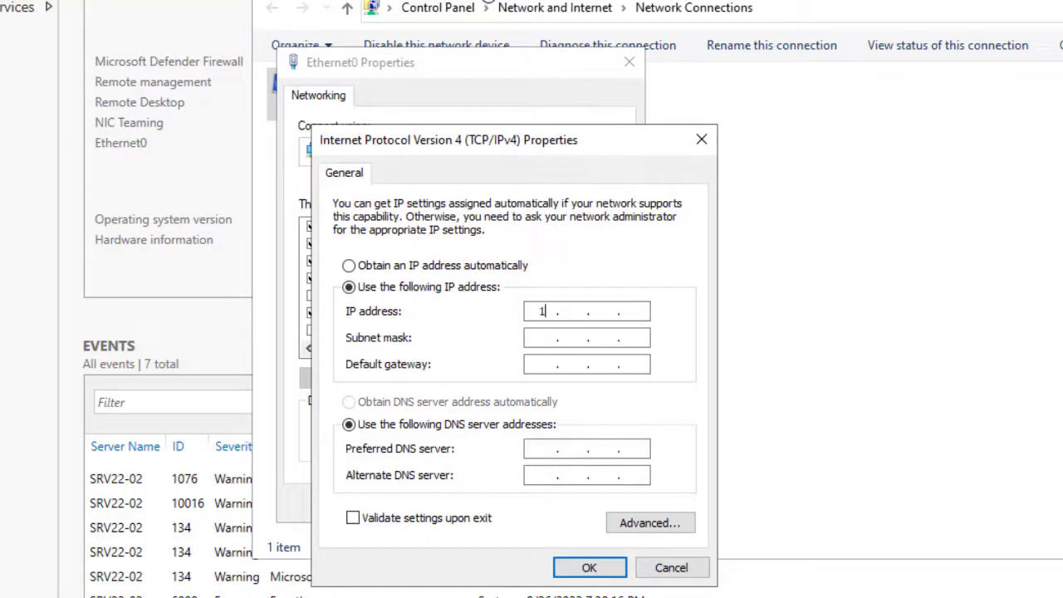
type("168.4.251")
key("Tab")
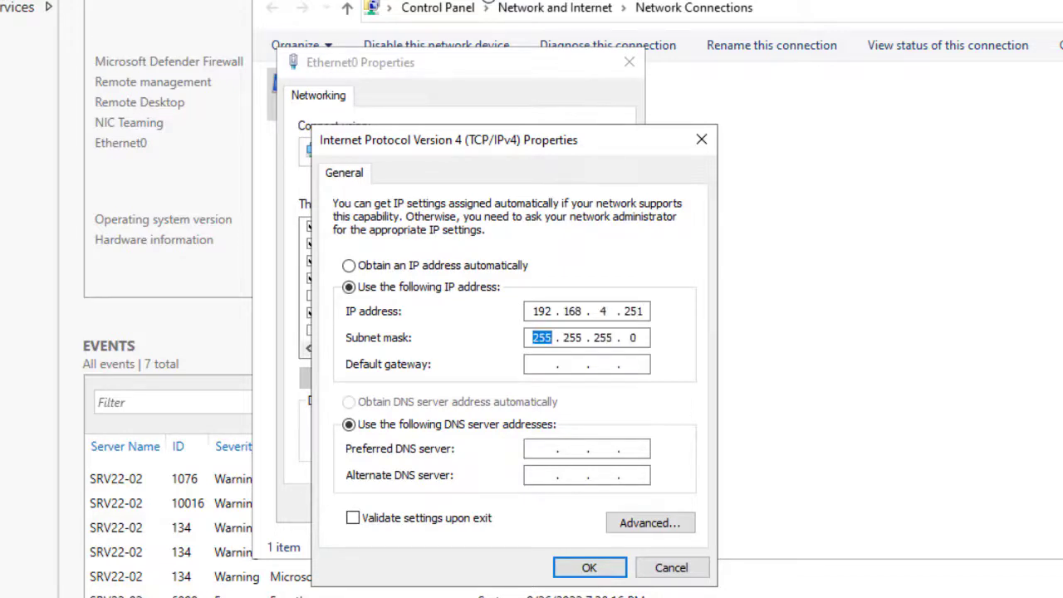
left_click(542, 448)
type("192 . 168 . 4 . 250")
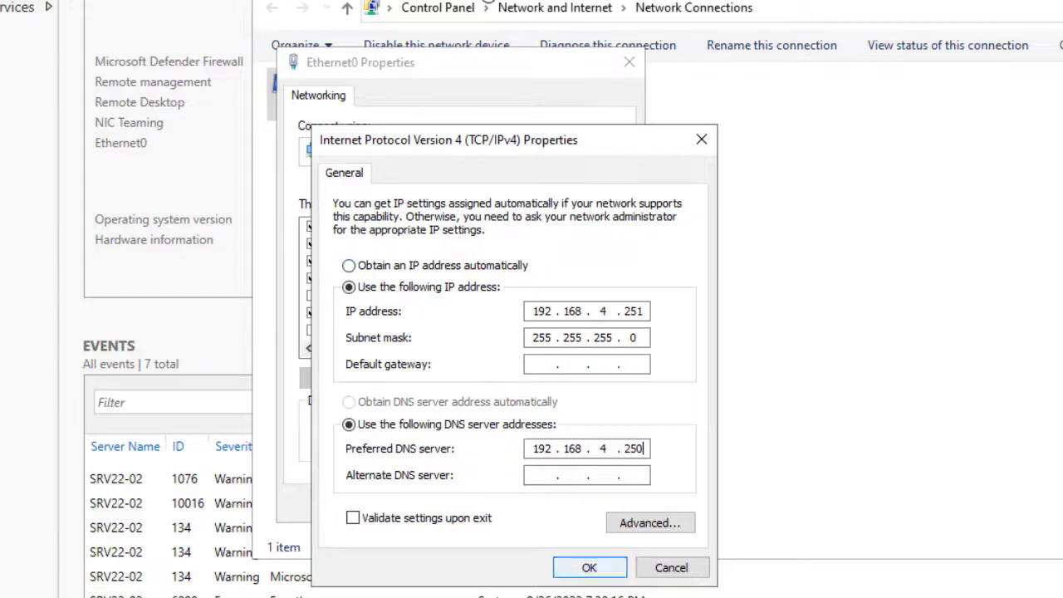
key("Return")
key("Return")
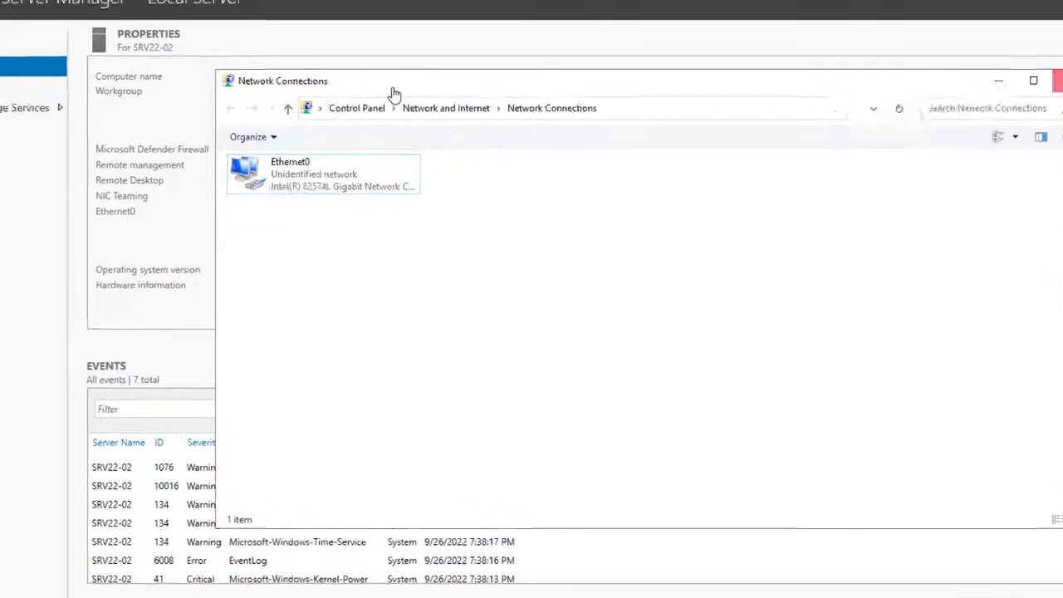
key("alt+F4")
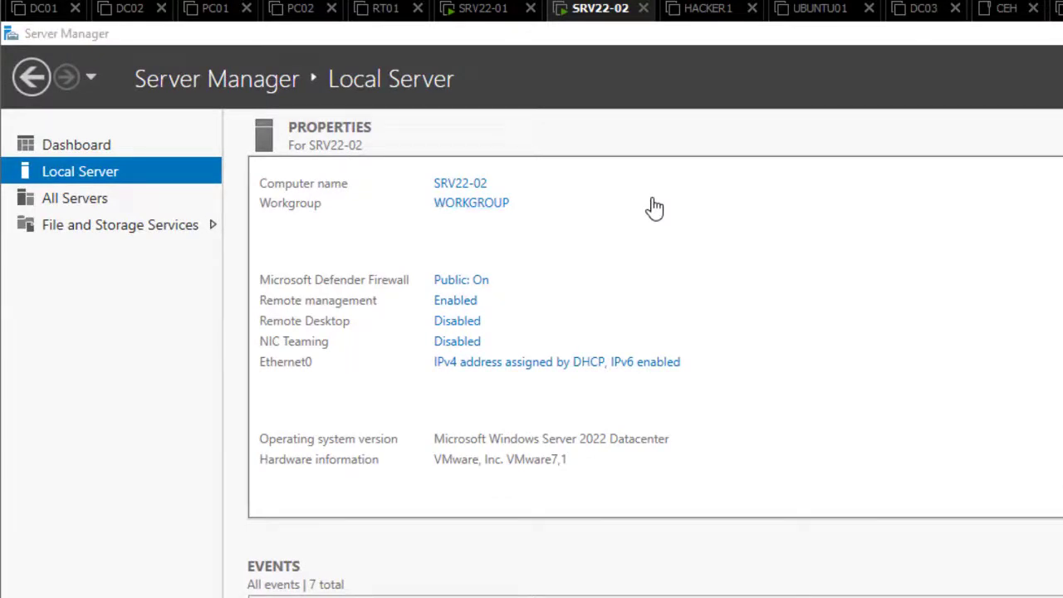
Step: Change SRV22-02's membership to the sip-comsys domain in System Properties
key("Tab")
key("Return")
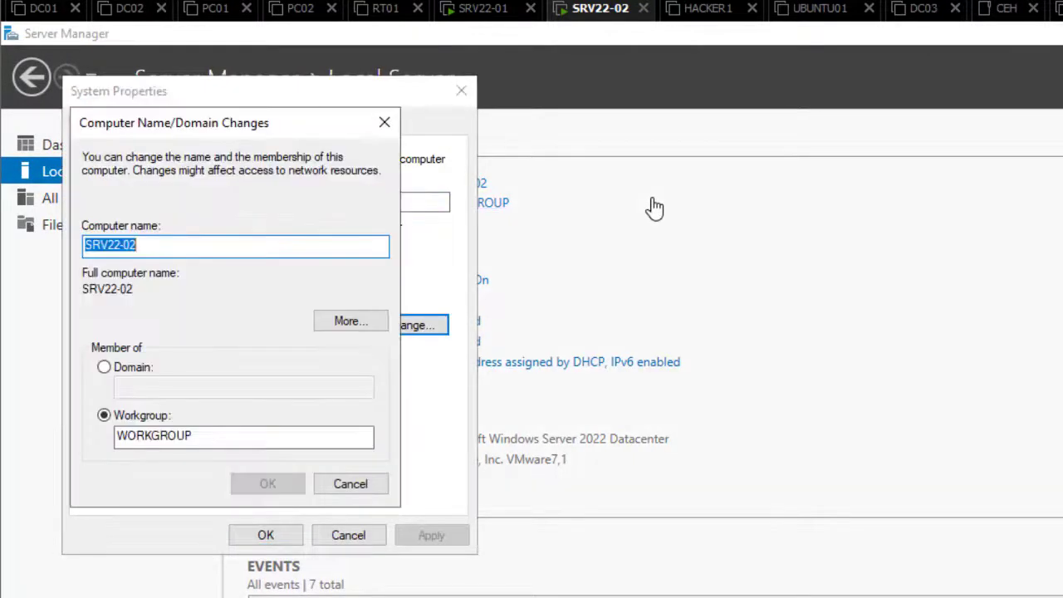
key("alt+d")
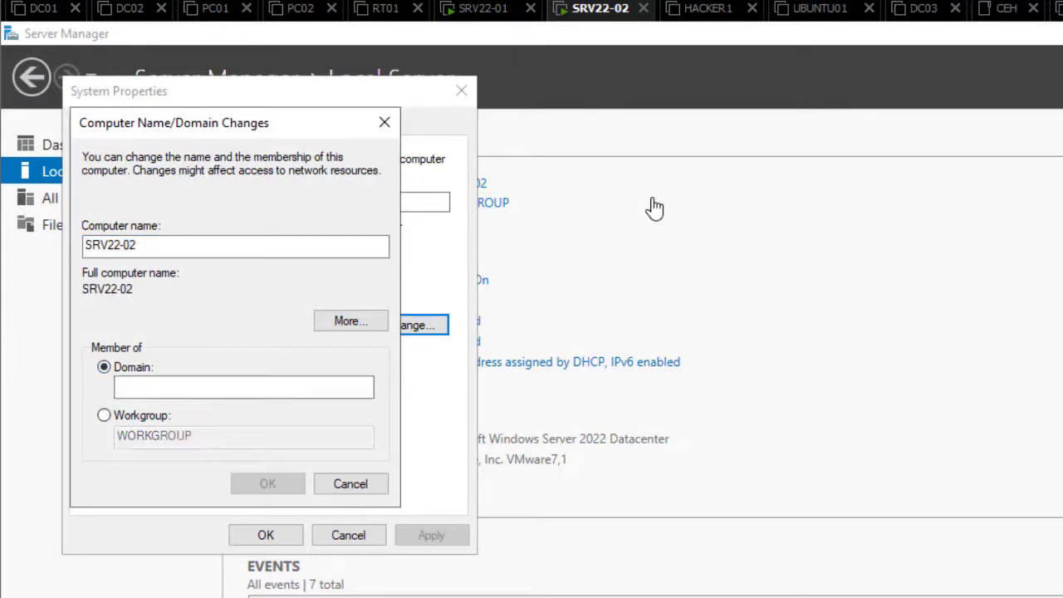
type("si")
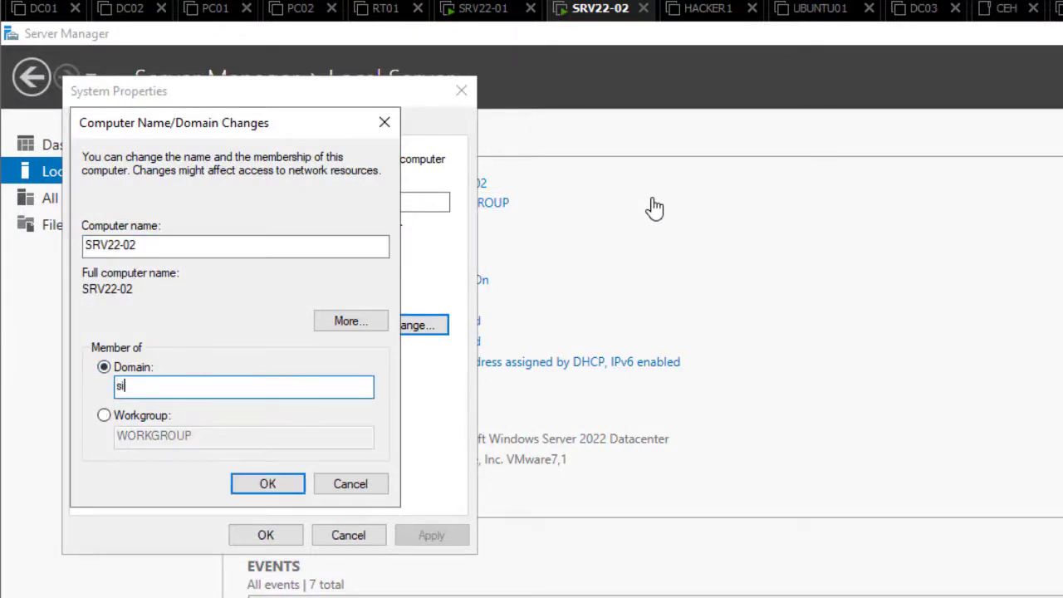
type("p-comsys")
key("Return")
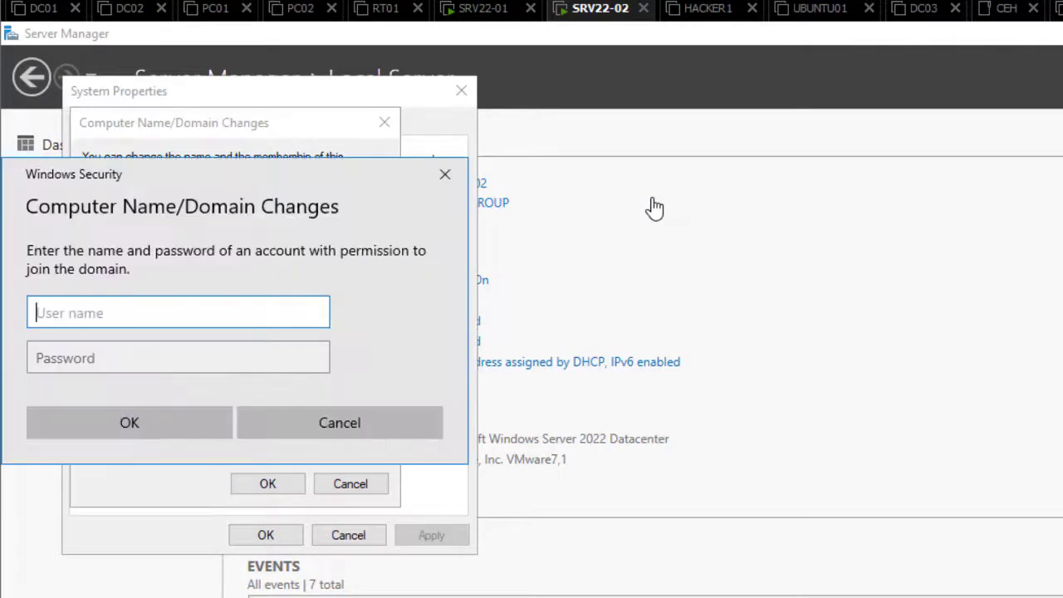
Step: Authorize the domain join with the domain admin user name and password
type("admin")
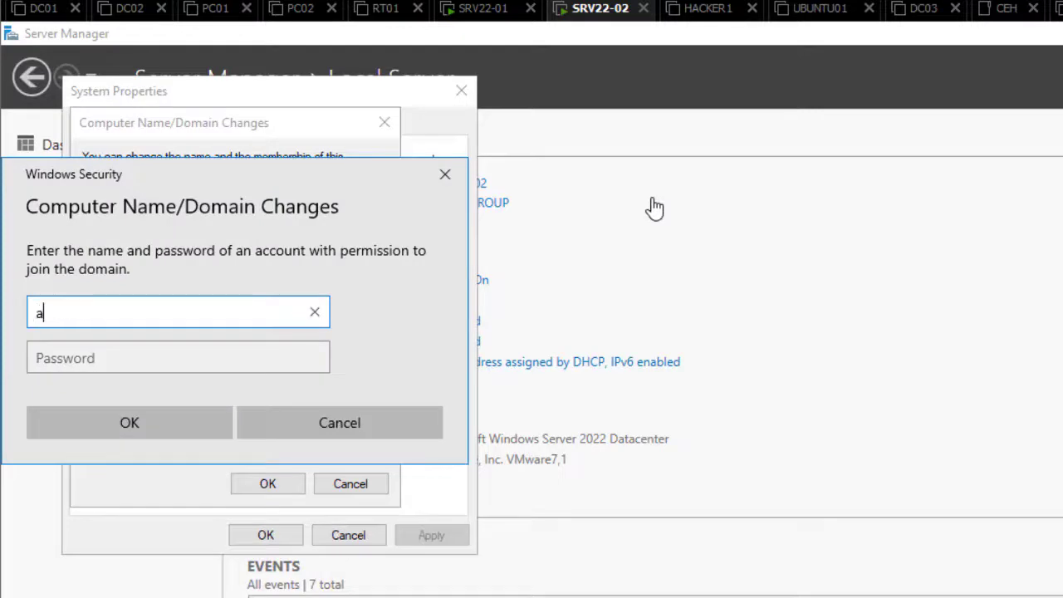
type("1")
key("Tab")
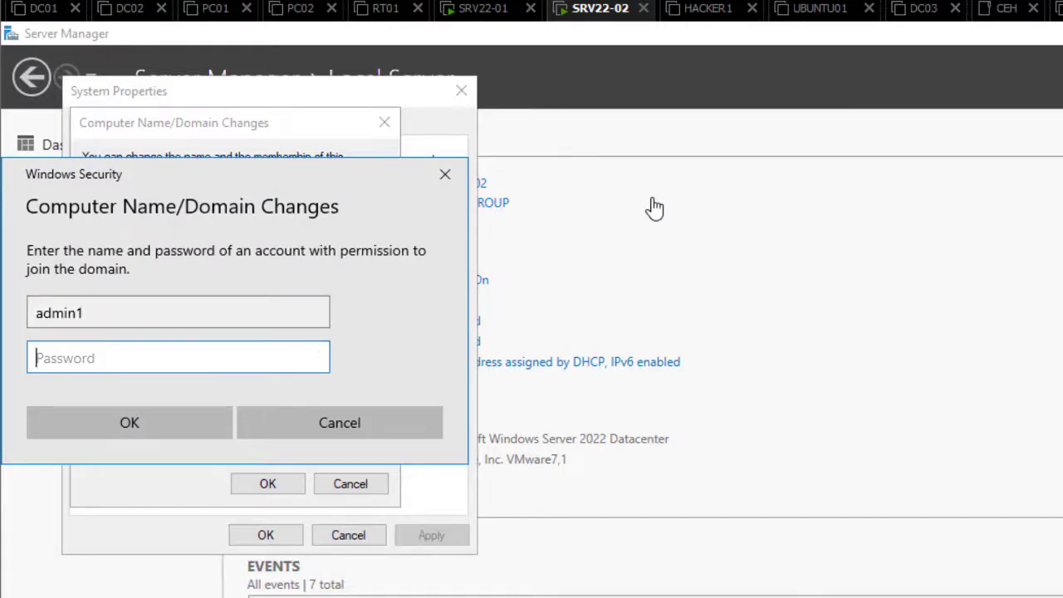
type("•••••••")
key("Return")
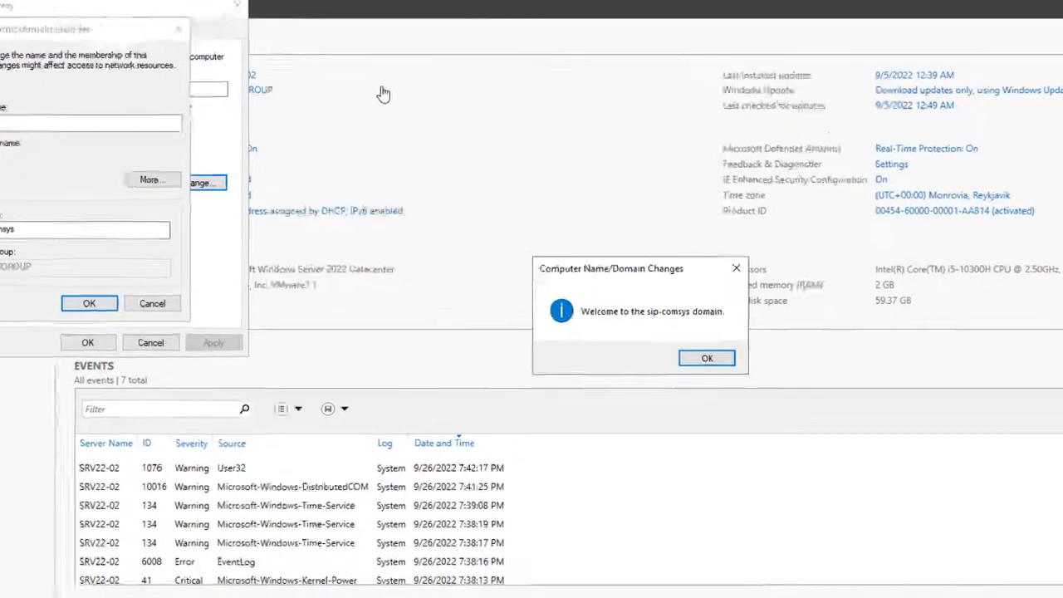
Step: Acknowledge the domain welcome and restart notices and restart SRV22-02
key("Return")
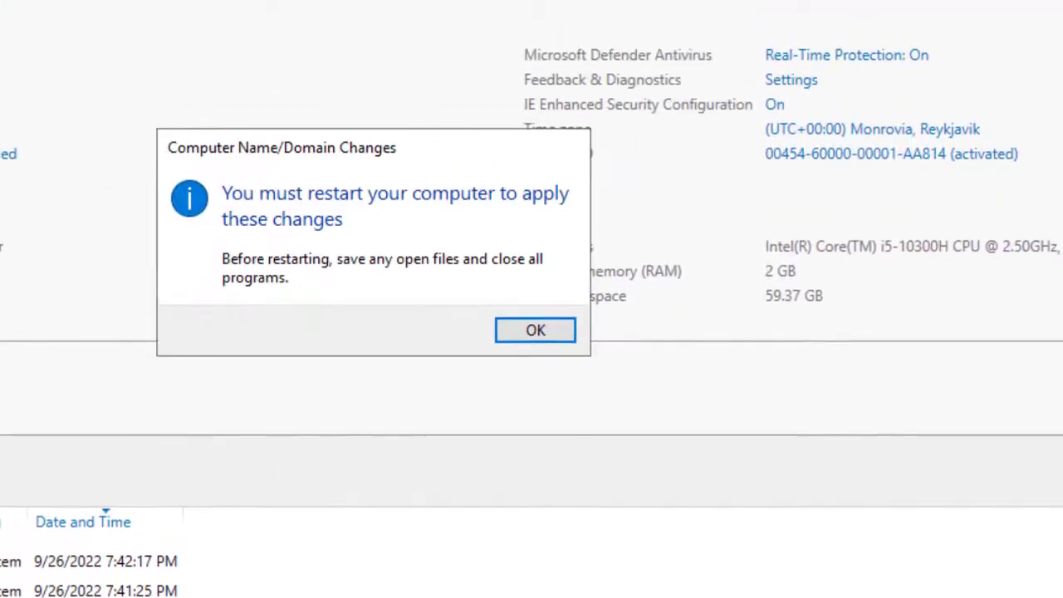
key("Return")
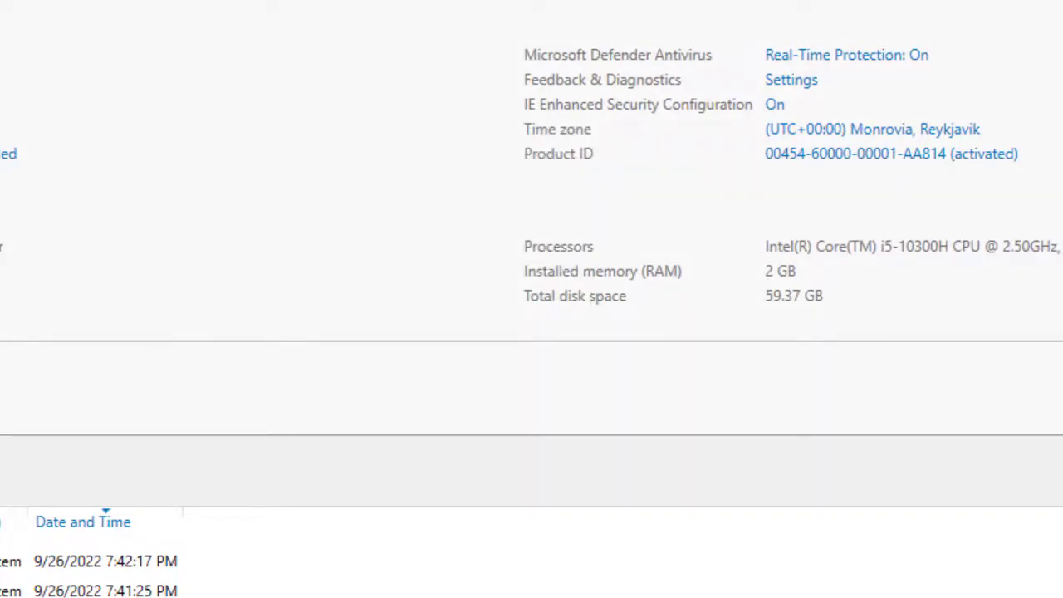
key("Return")
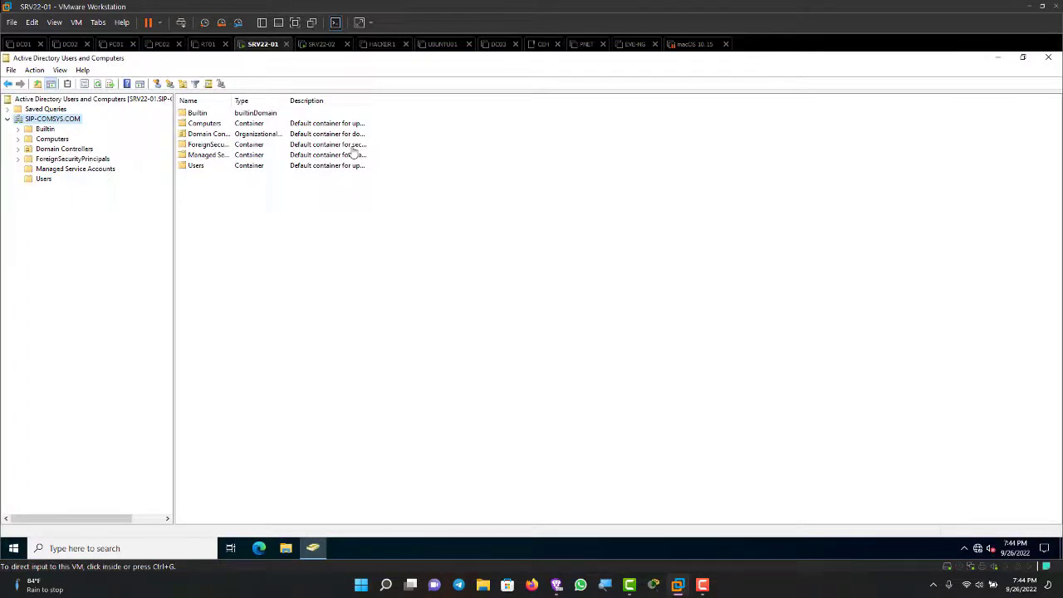
Step: On SRV22-01, confirm SRV22-02 is listed in SIP-COMSYS.COM's Computers container, then return to SRV22-02
key("ctrl+Tab")
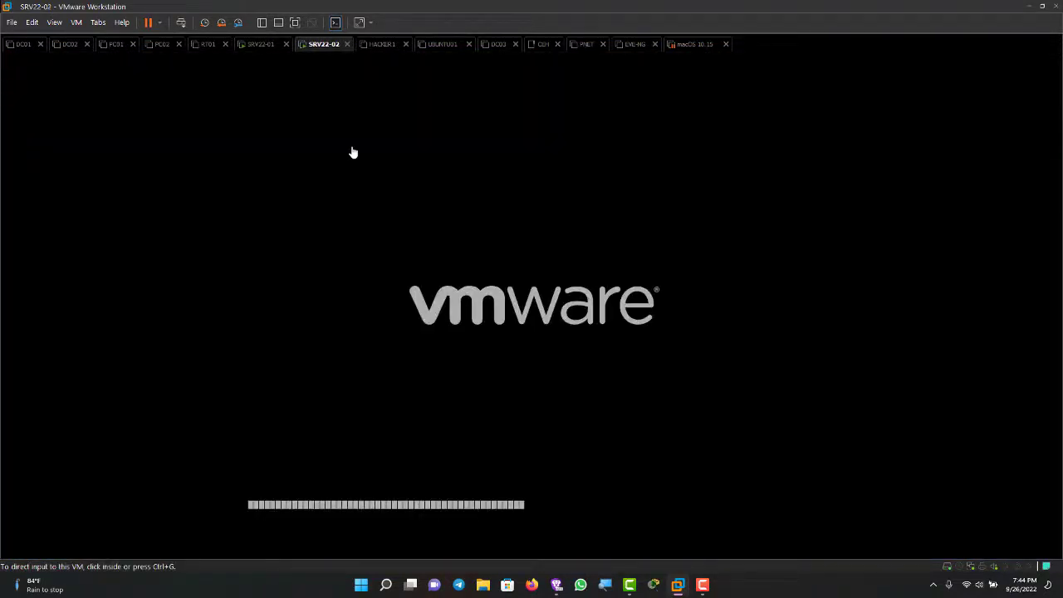
key("ctrl+shift+Tab")
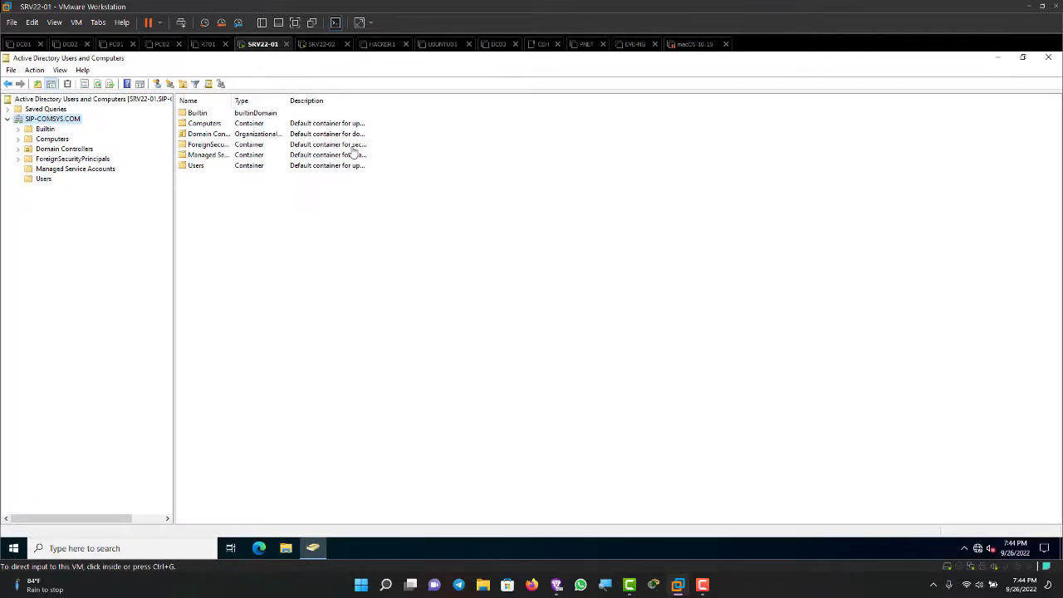
left_click(52, 139)
left_click(202, 113)
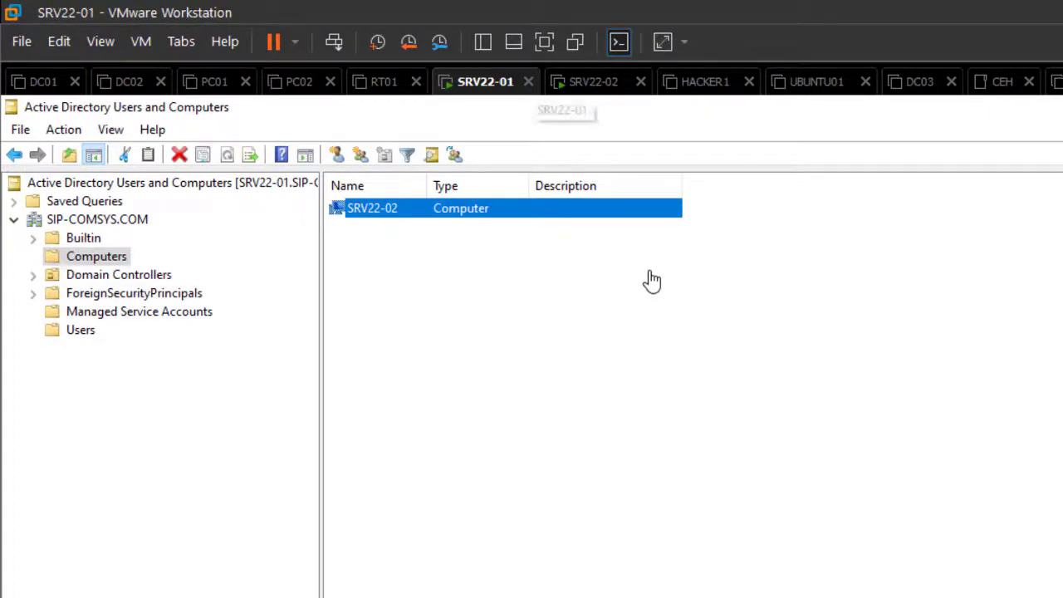
left_click(593, 81)
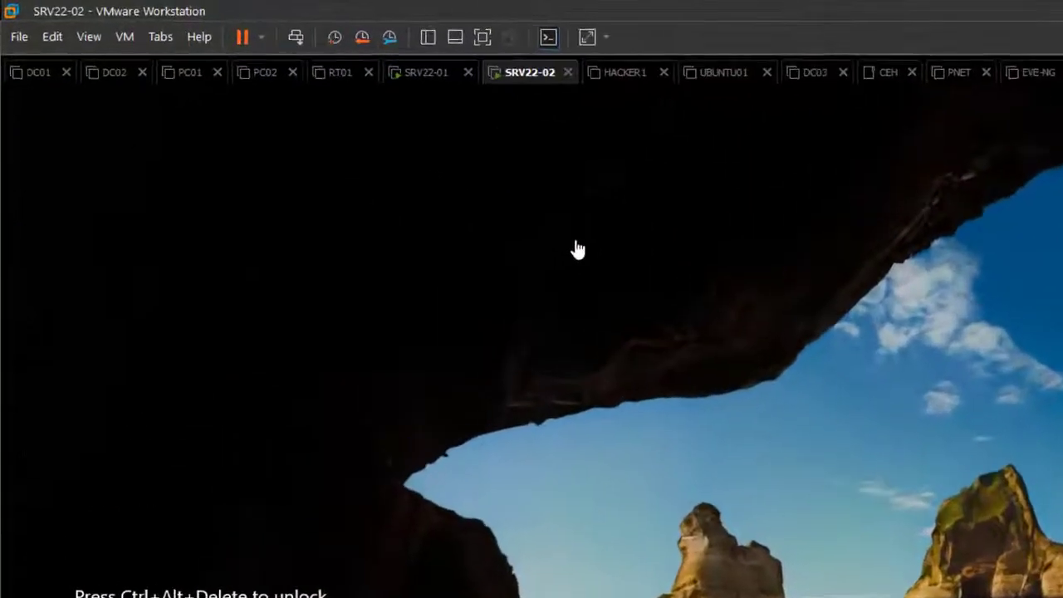
Step: Unlock SRV22-02 and sign in as Other user with the domain admin name and password
left_click(576, 243)
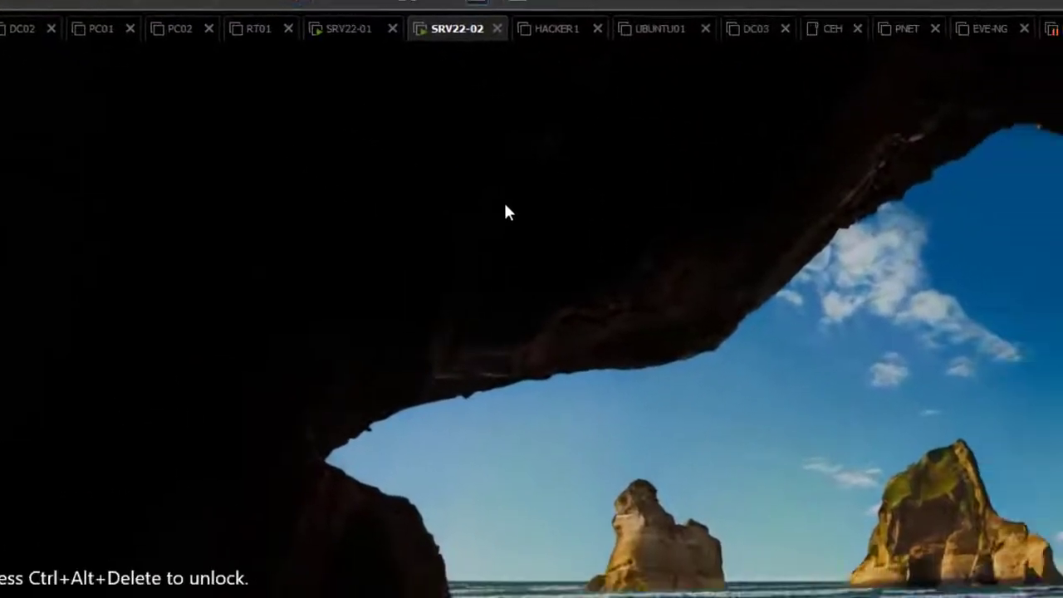
key("ctrl+alt+Insert")
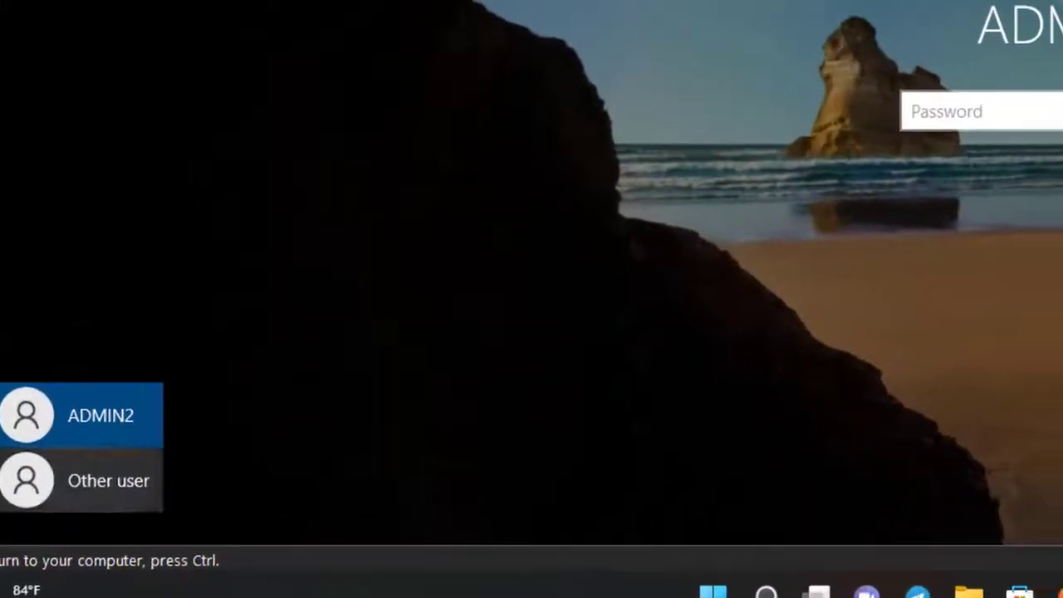
left_click(125, 464)
type("a")
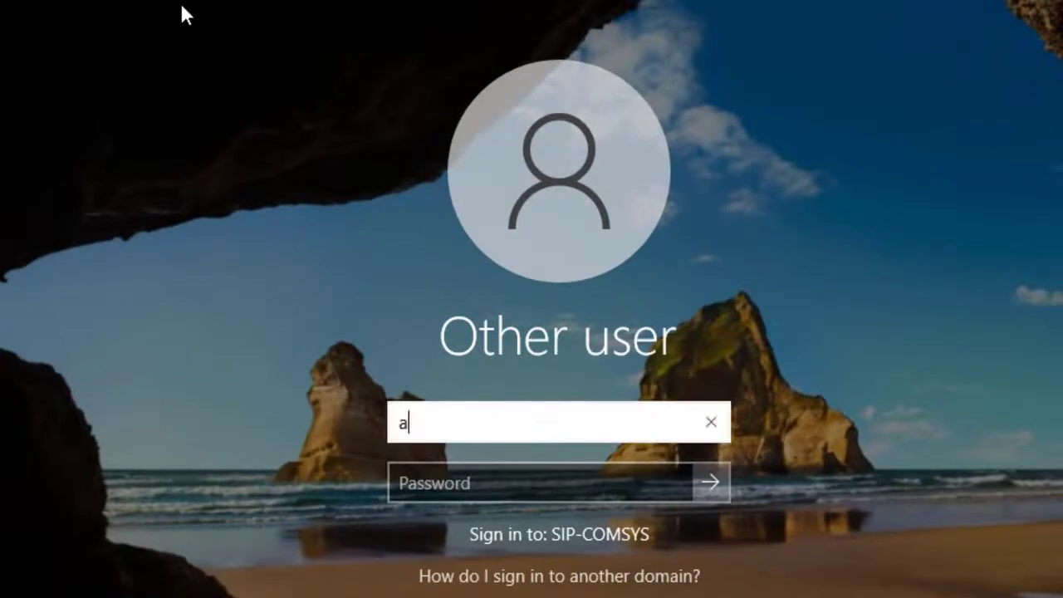
type("dmin@1")
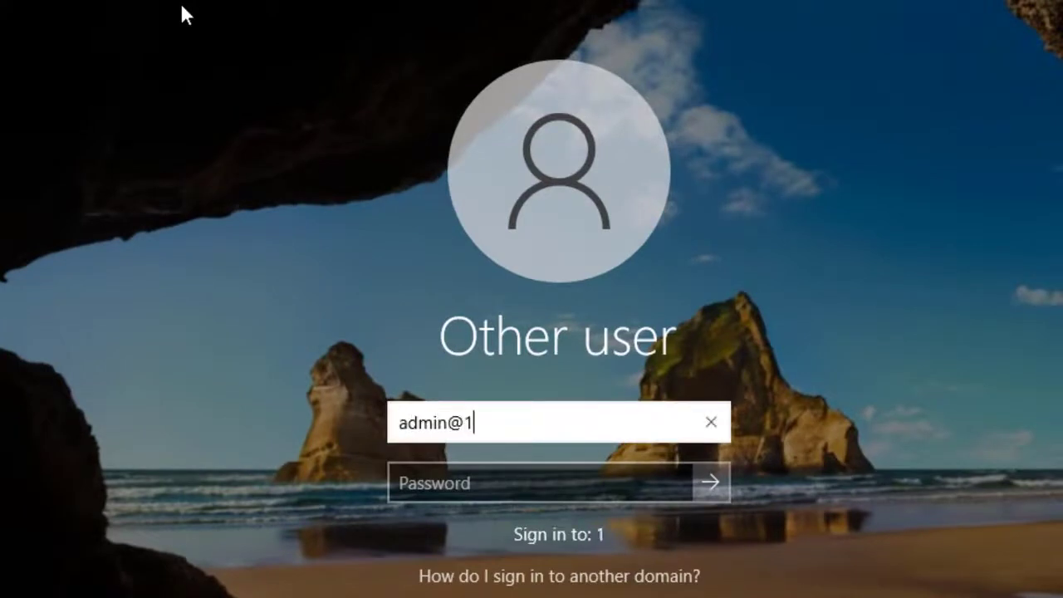
key("BackSpace")
key("BackSpace")
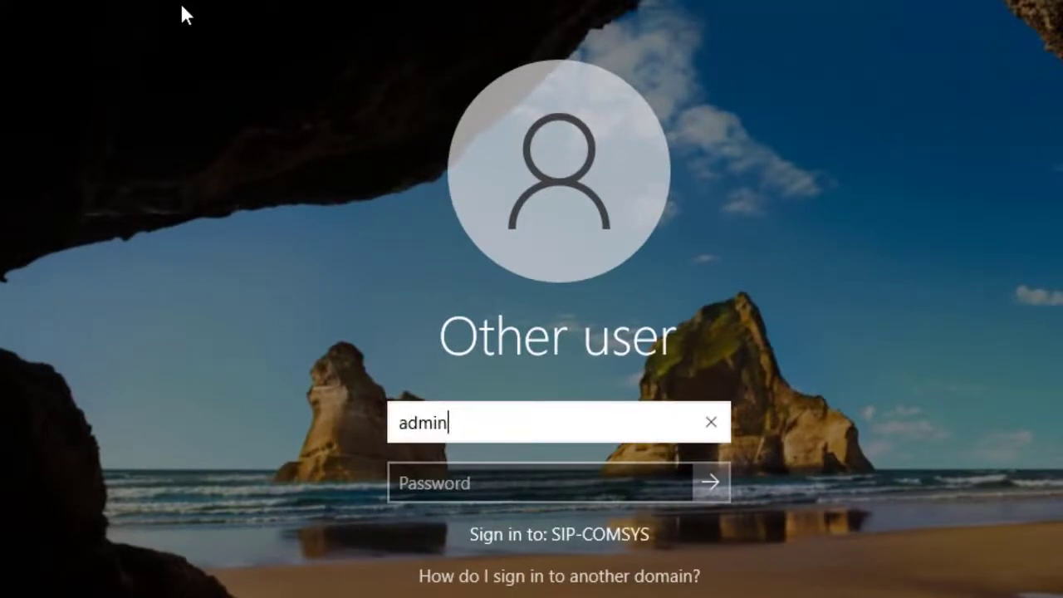
type("1")
key("Tab")
type("•••••••")
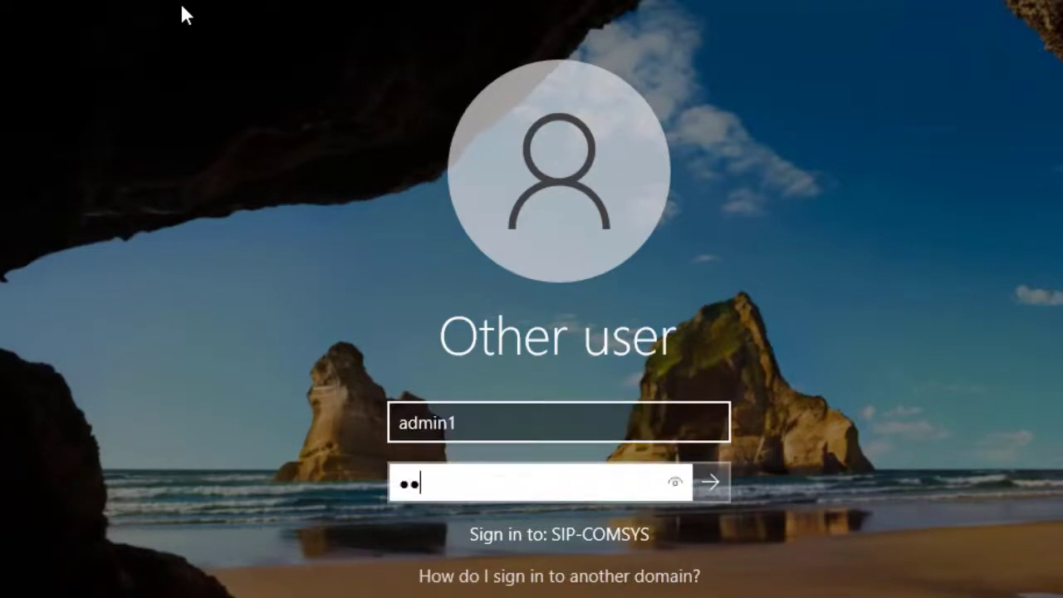
key("Return")
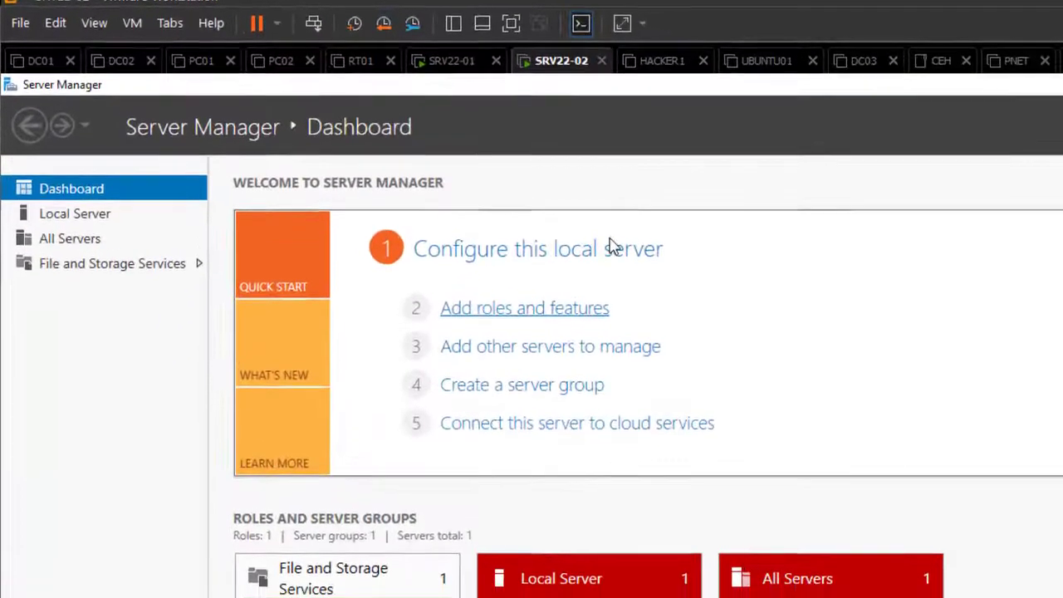
Step: Add the DHCP Server role and its DHCP Server Tools, then install with automatic restart allowed
key("Return")
key("Return")
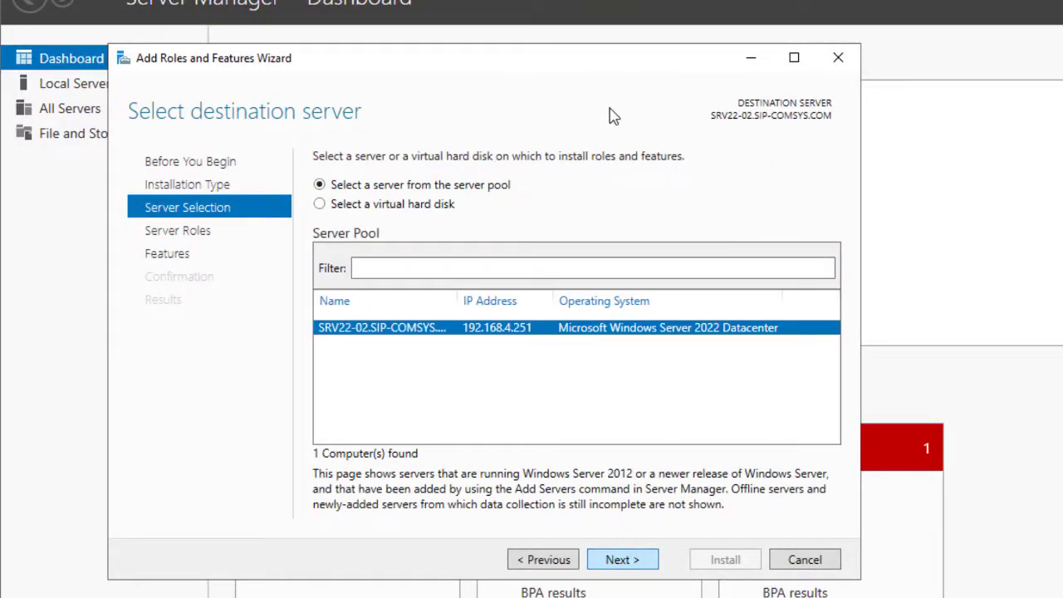
key("Return")
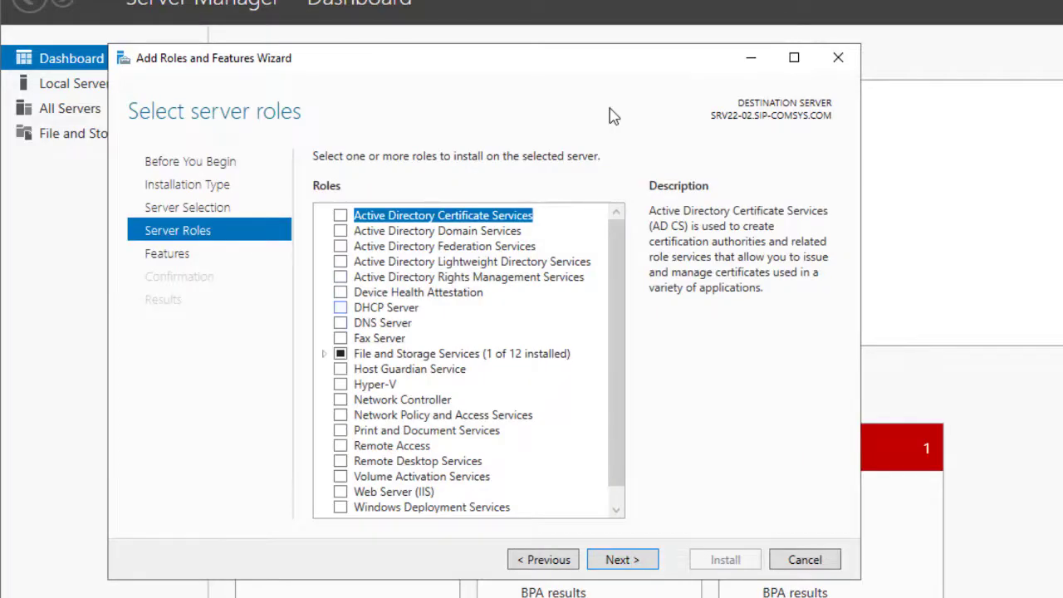
left_click(340, 308)
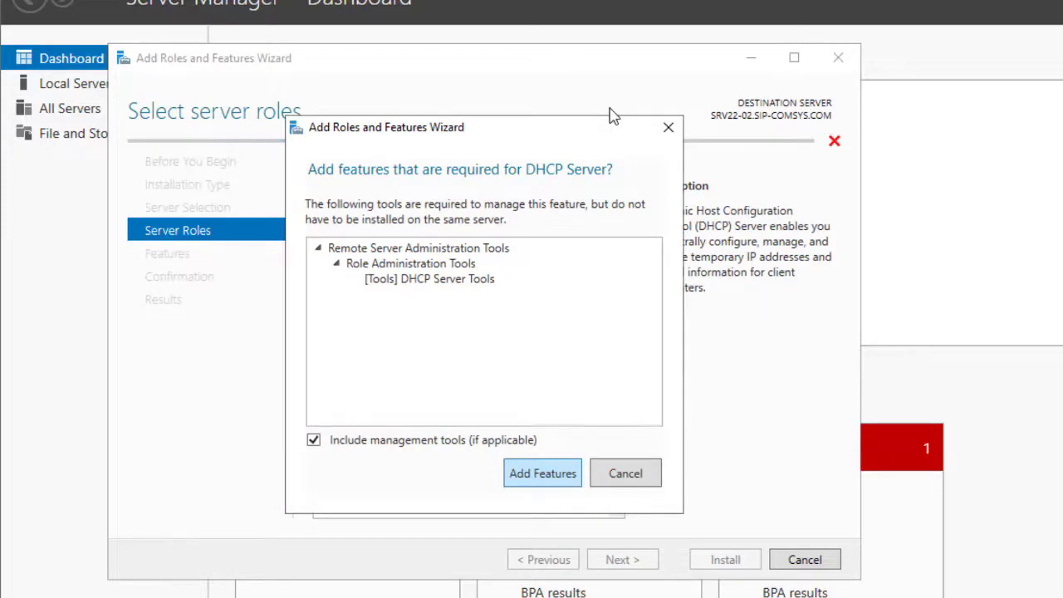
key("Return")
key("Return")
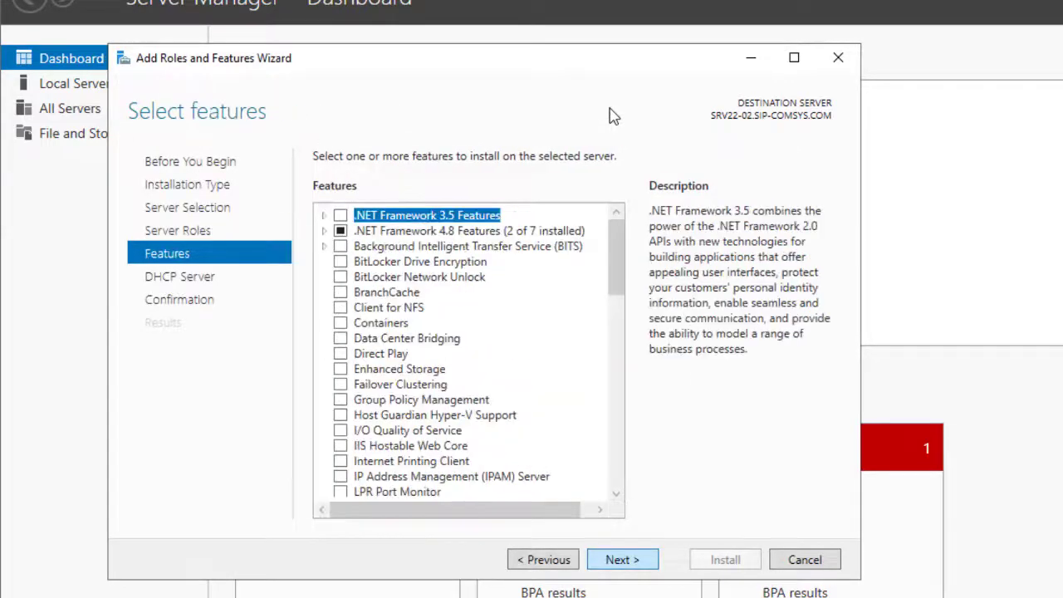
key("Return")
key("Return")
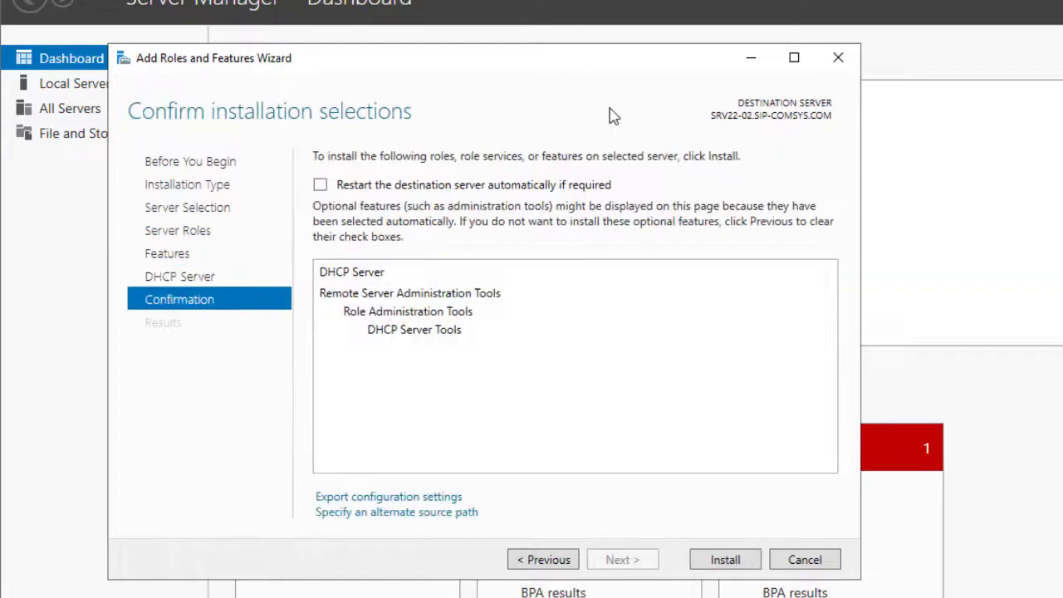
key("space")
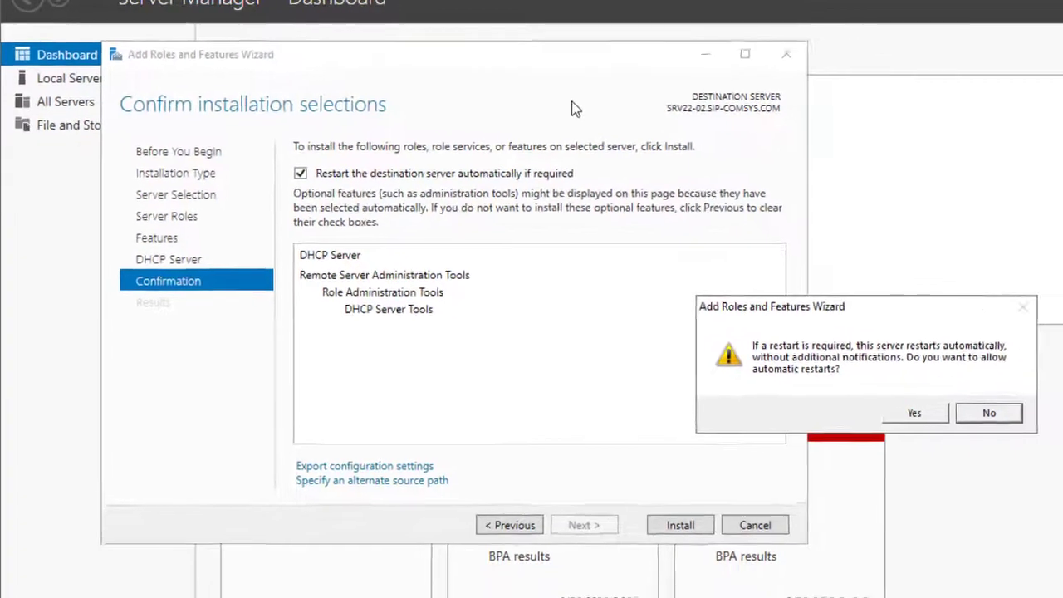
key("Left")
key("Return")
key("Return")
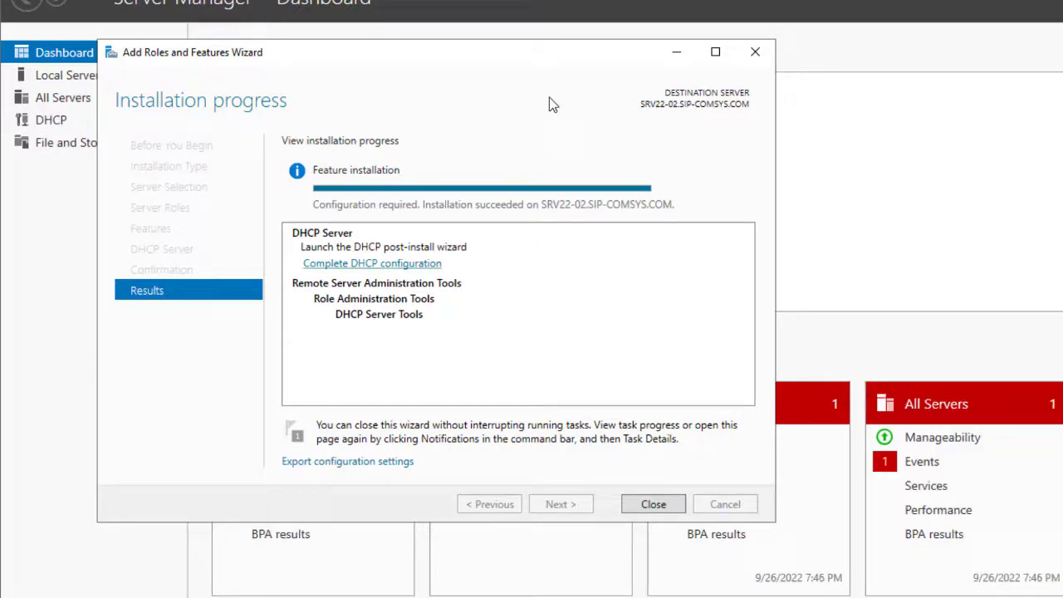
Step: Commit the DHCP post-install configuration to create security groups and authorize the server in AD DS
left_click(372, 263)
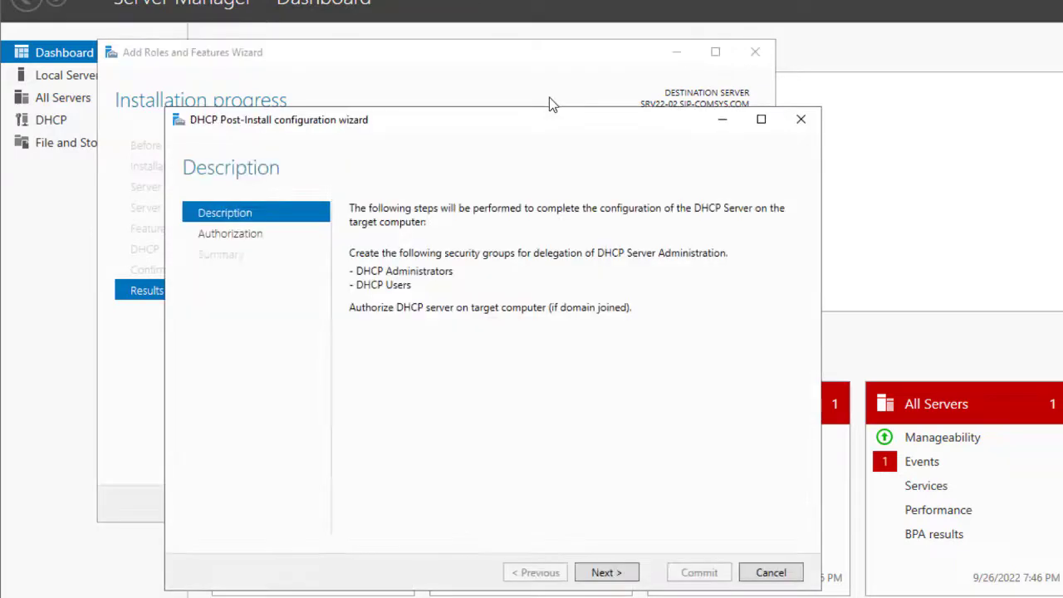
key("Return")
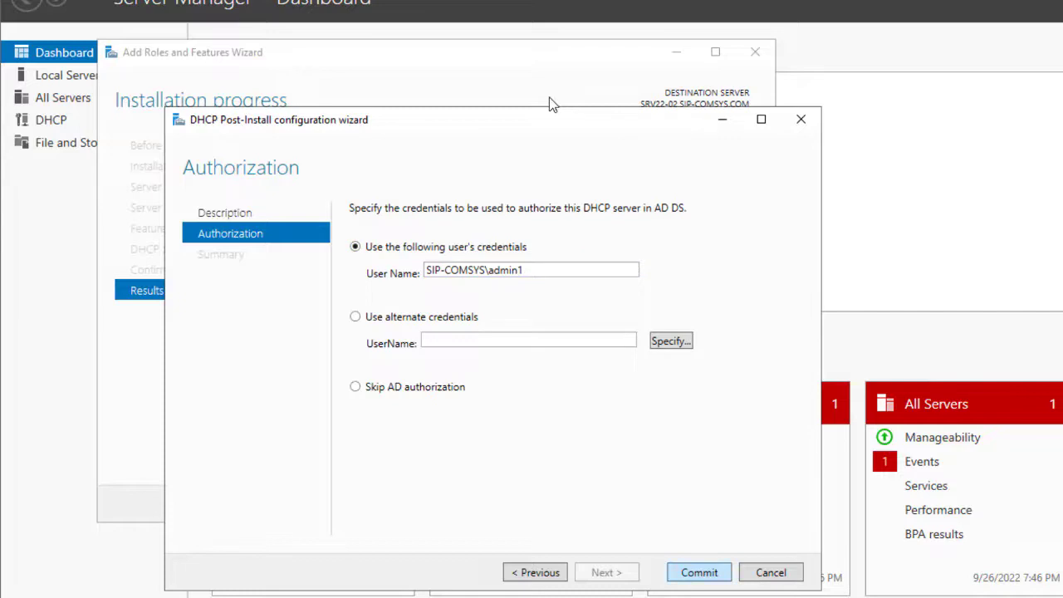
key("Return")
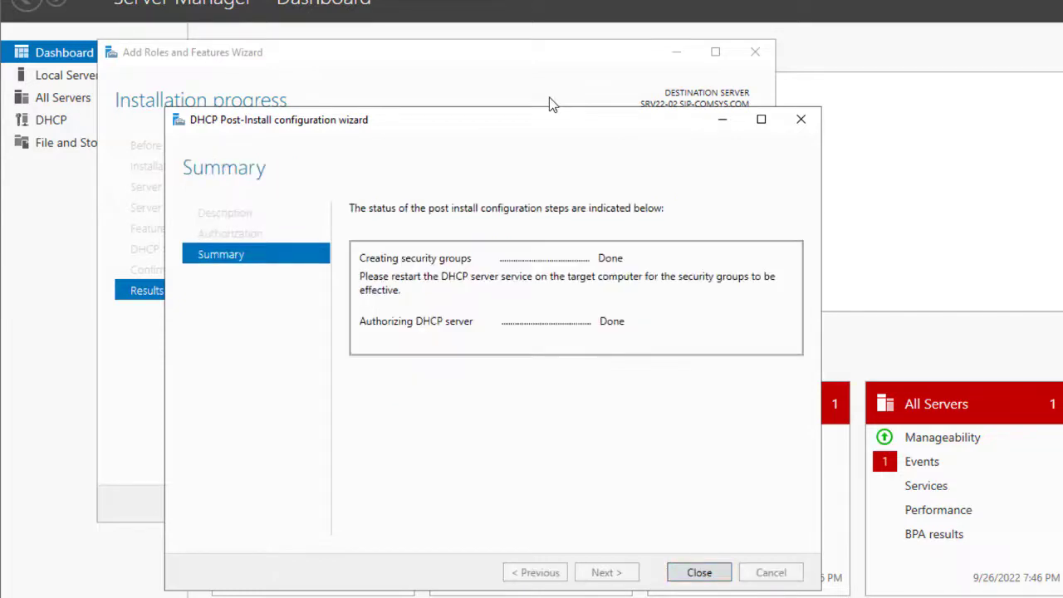
key("Return")
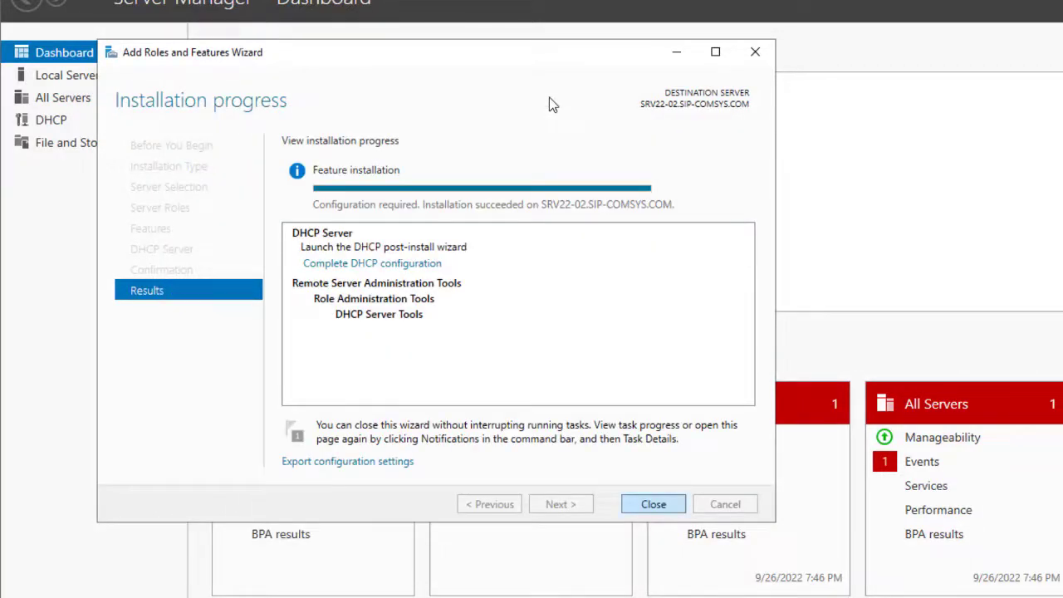
key("Return")
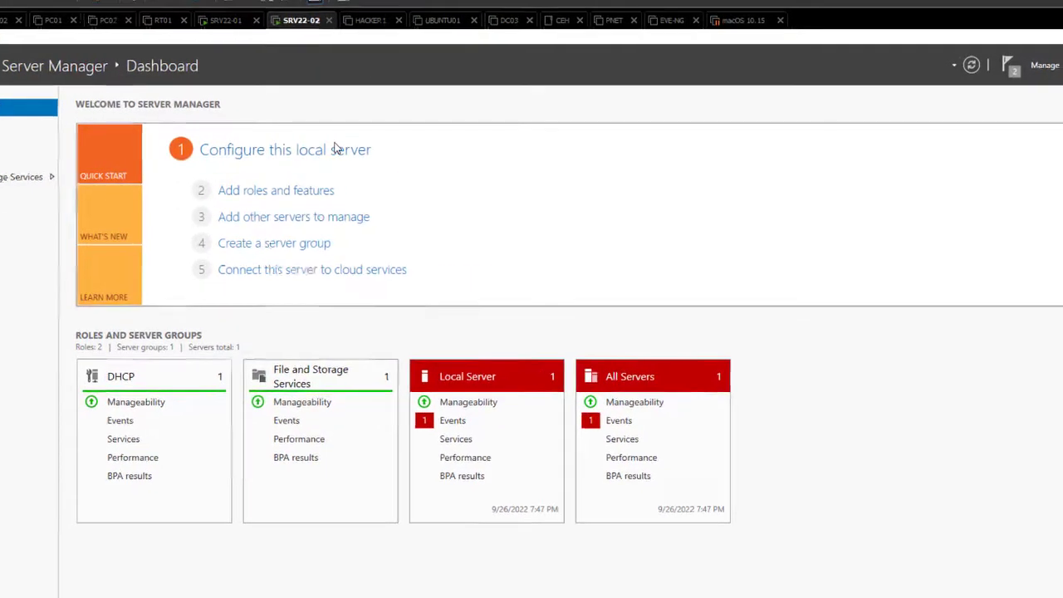
Step: Open the DHCP console and start a new IPv4 scope named 'SIP-COMSYS DHCP'
left_click(954, 88)
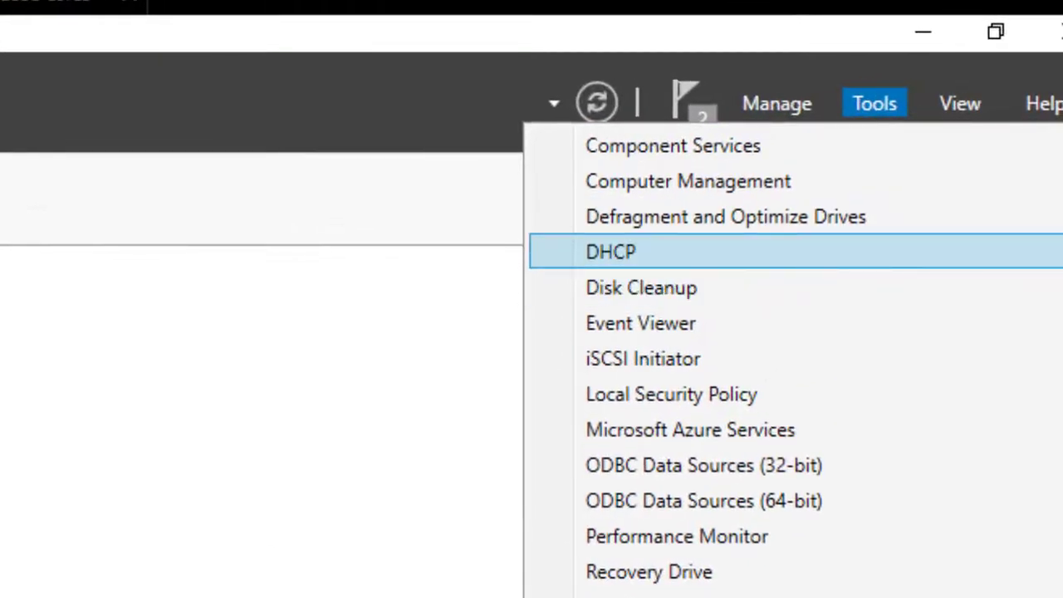
left_click(611, 251)
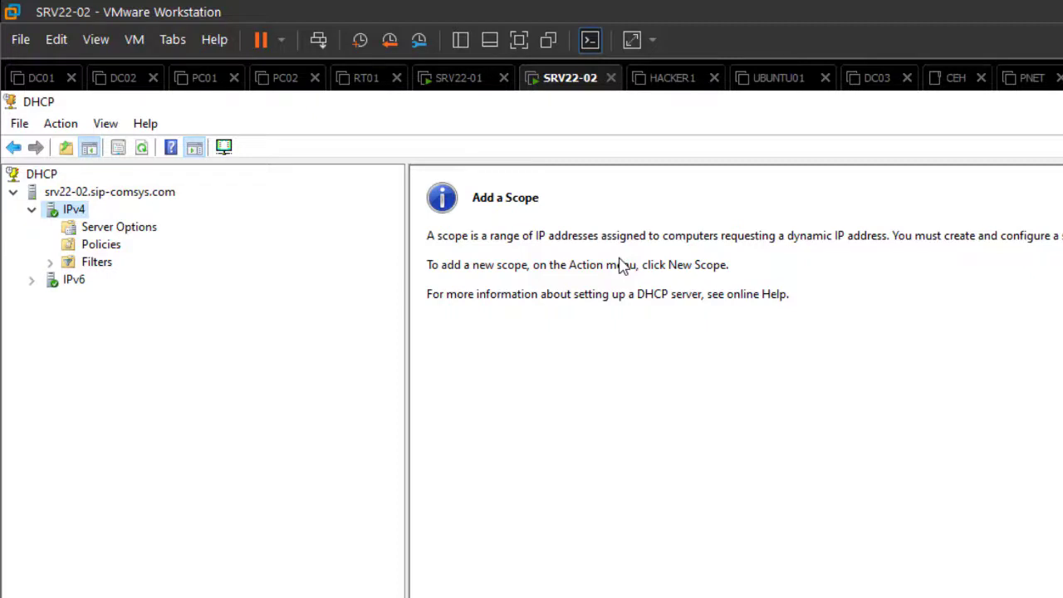
key("shift+F10")
key("Down")
key("Down")
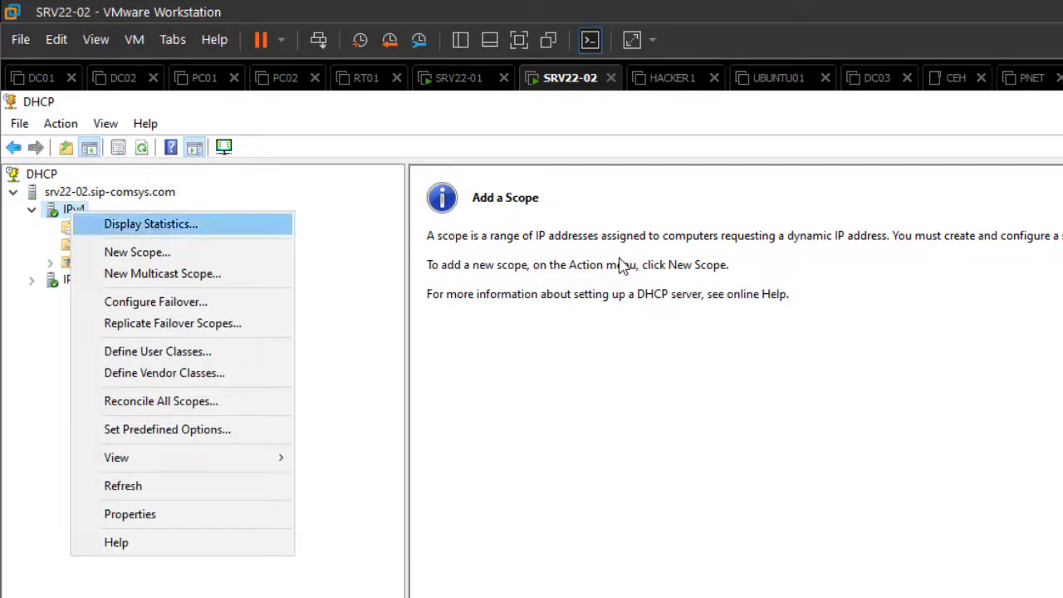
key("Return")
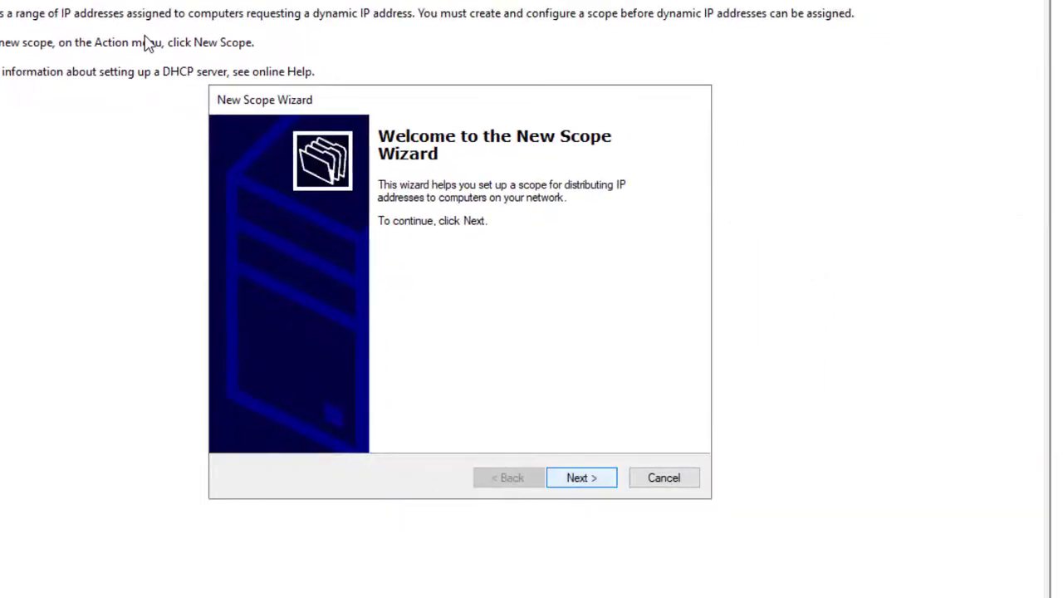
key("Return")
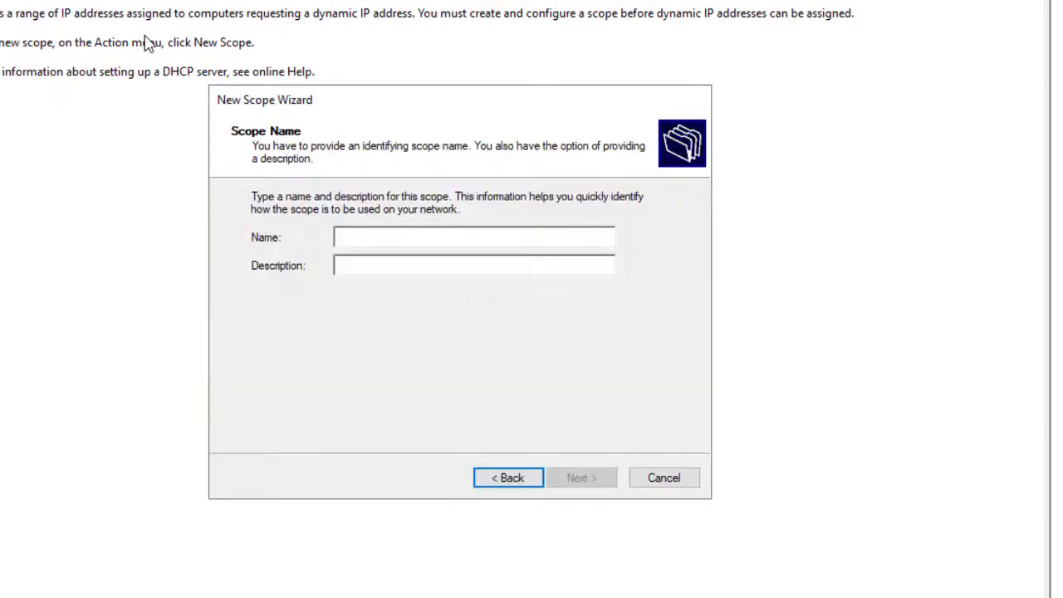
type("SIP-")
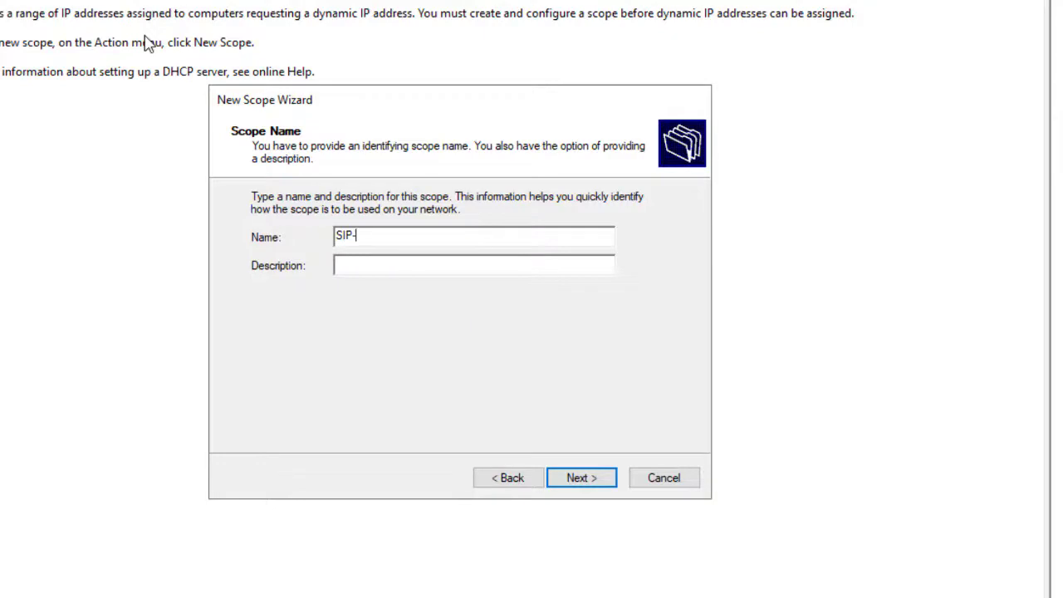
type("COMSYS DHCP")
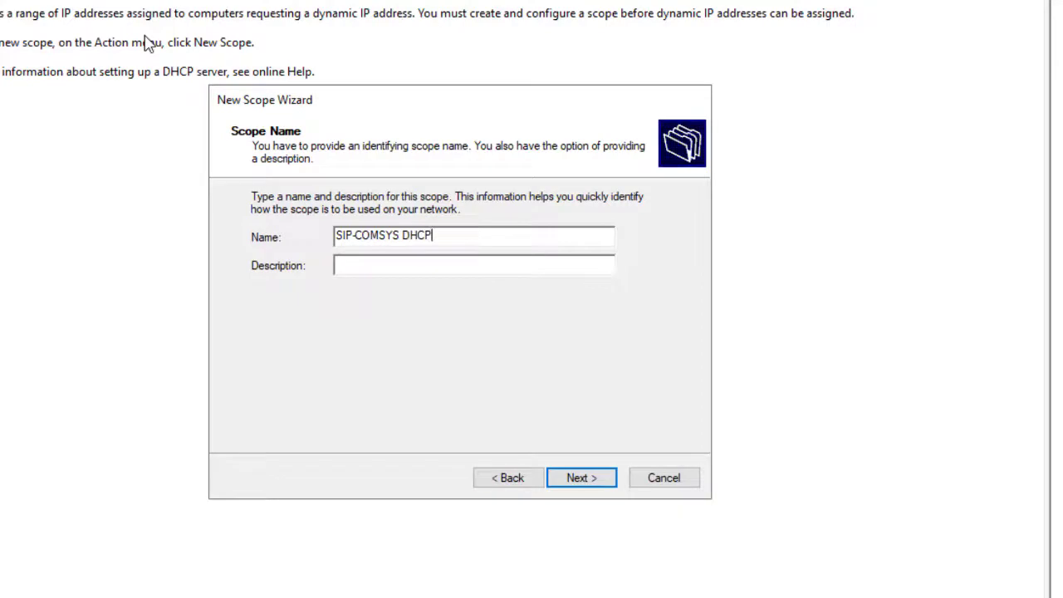
key("Return")
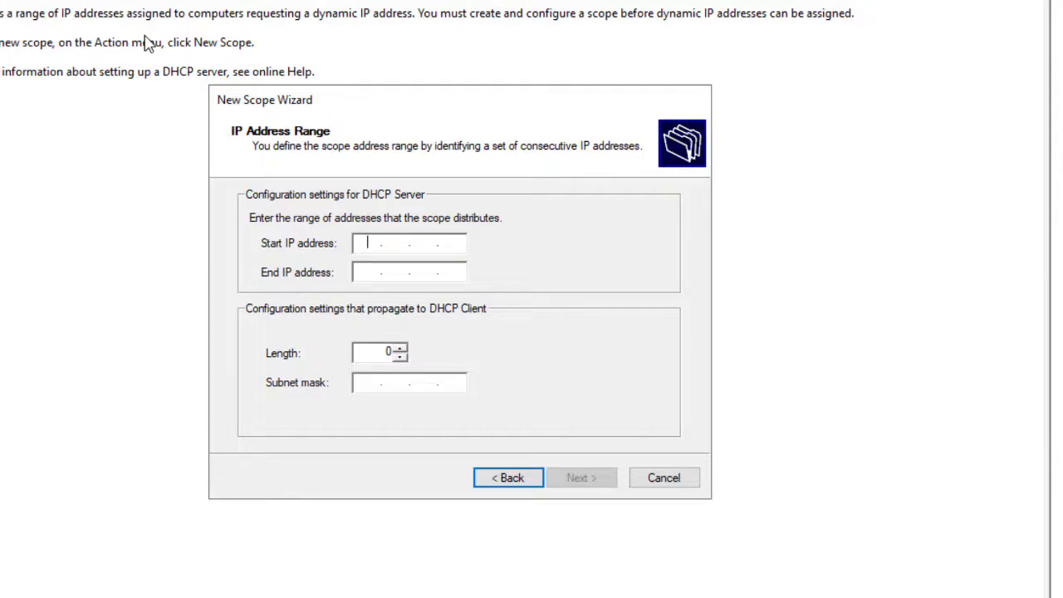
Step: Set the scope's address range to 192.168.4.1 through 192.168.4.254
type("192.168.4.1")
key("Tab")
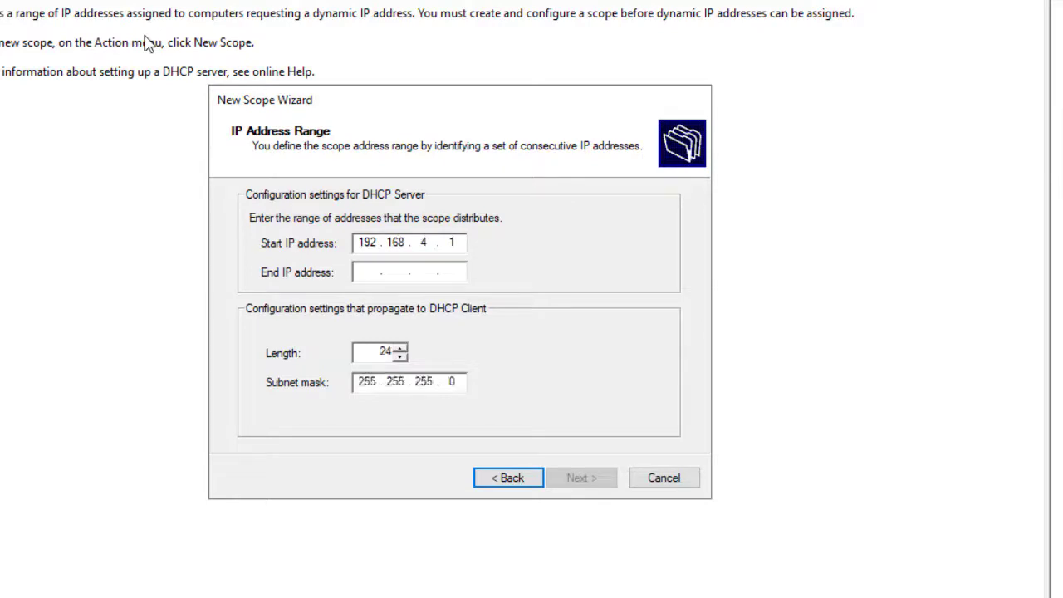
type("192 . 168 . ")
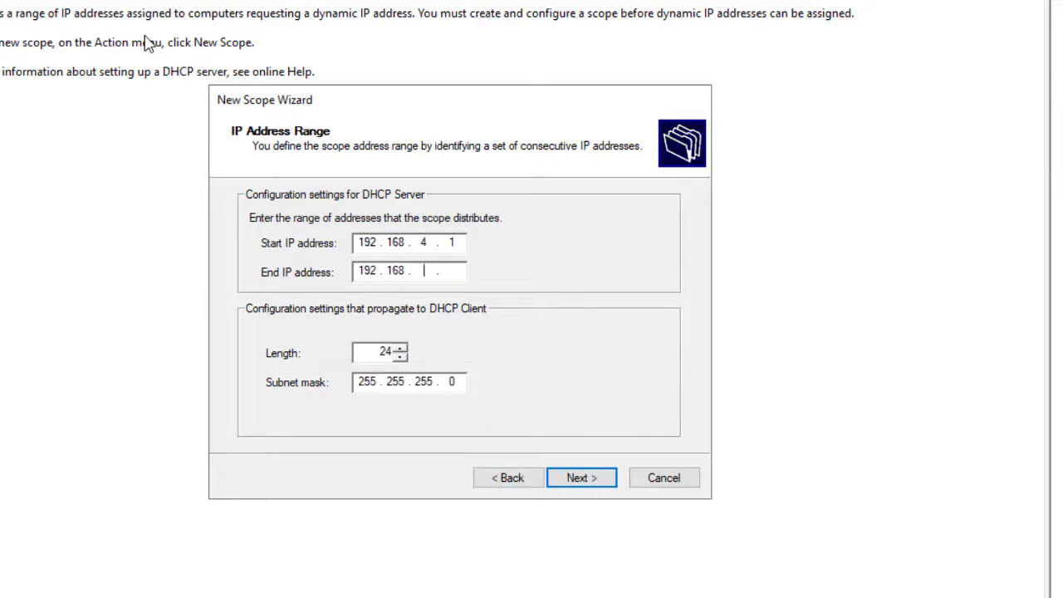
type("4 . 254")
key("Return")
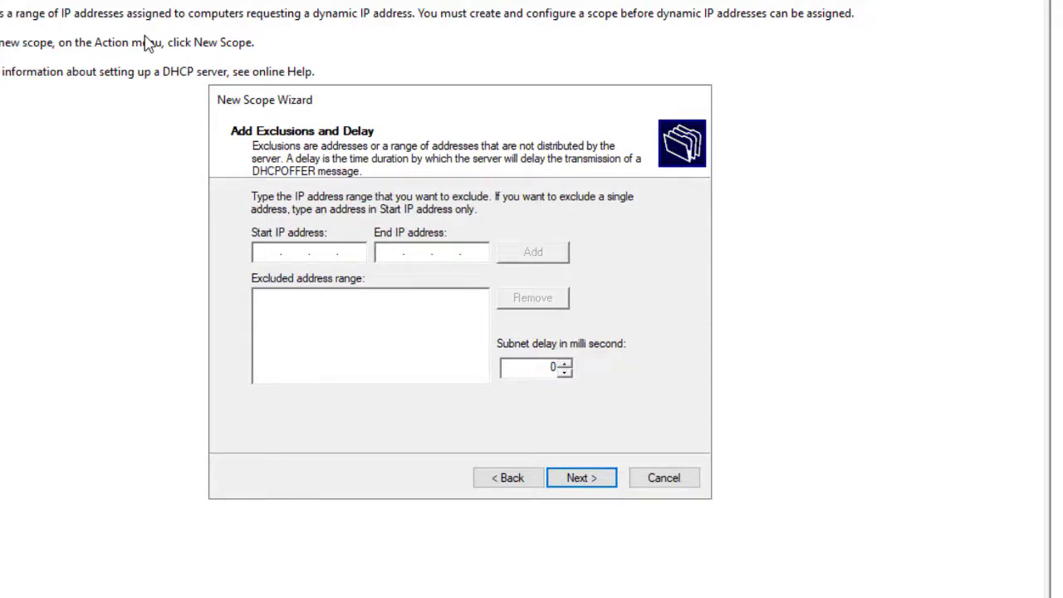
Step: Add the exclusion range 192.168.4.245–192.168.4.254 to the scope
type("192 . 168 . 4 . 245")
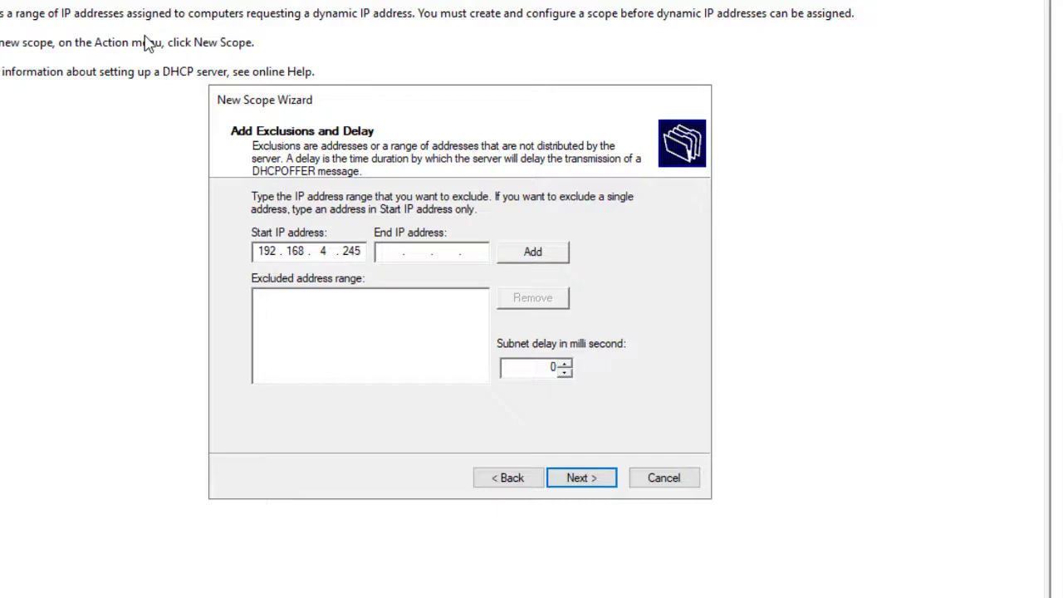
key("Tab")
type("192 . 168 . 4 . 254")
key("Tab")
key("Return")
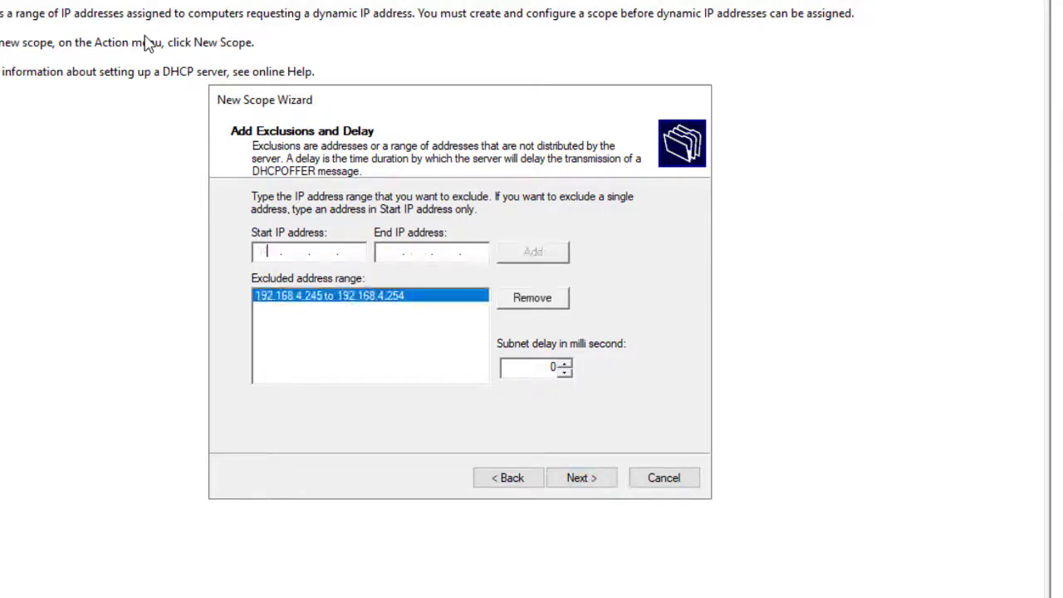
key("Return")
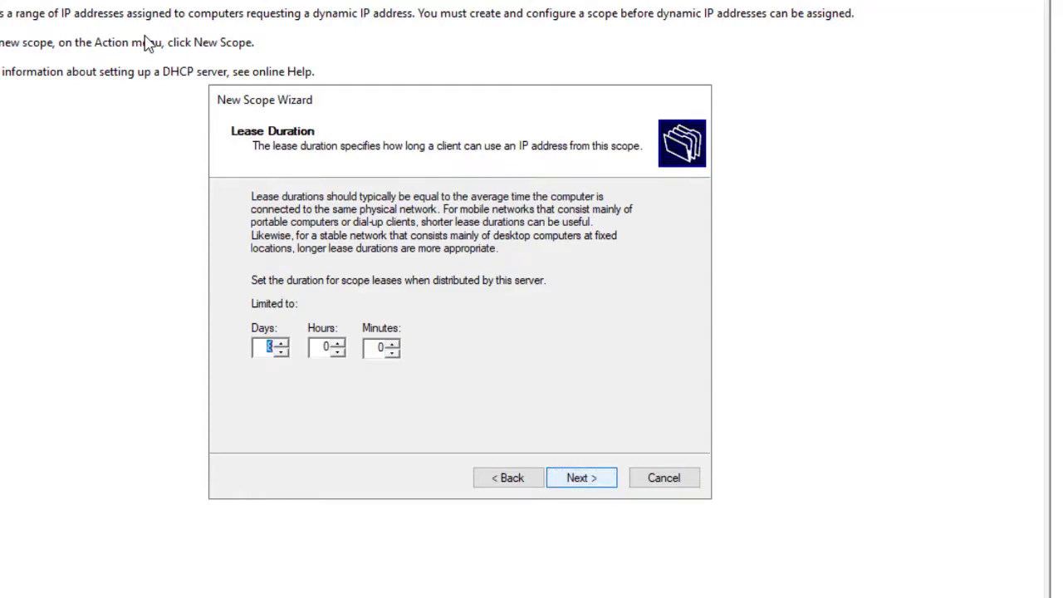
Step: Keep the default lease, skip gateway and WINS, accept SIP-COMSYS.COM and DNS 192.168.4.250, and activate
key("Return")
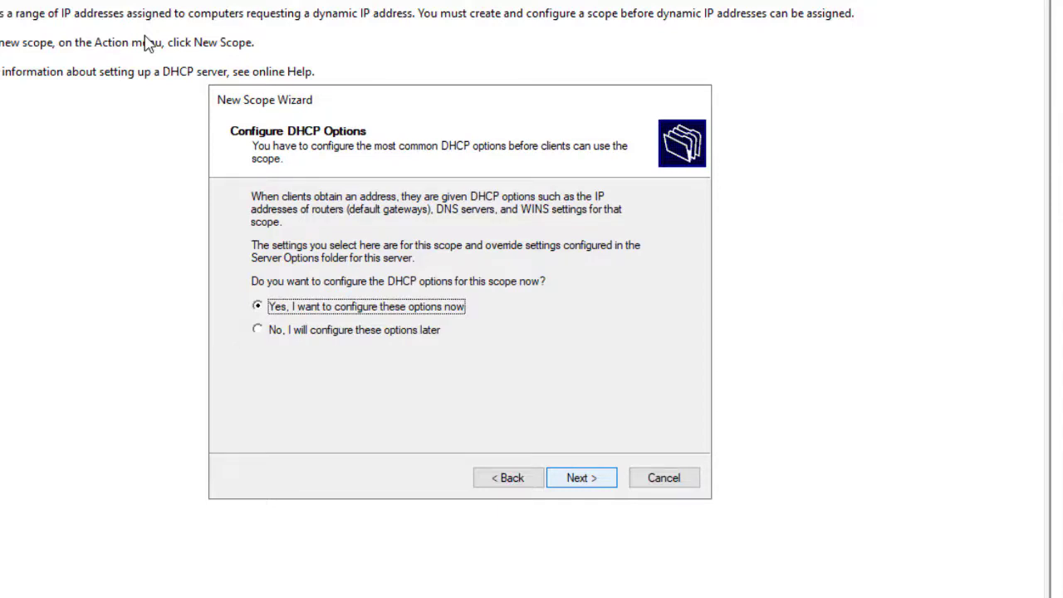
key("Return")
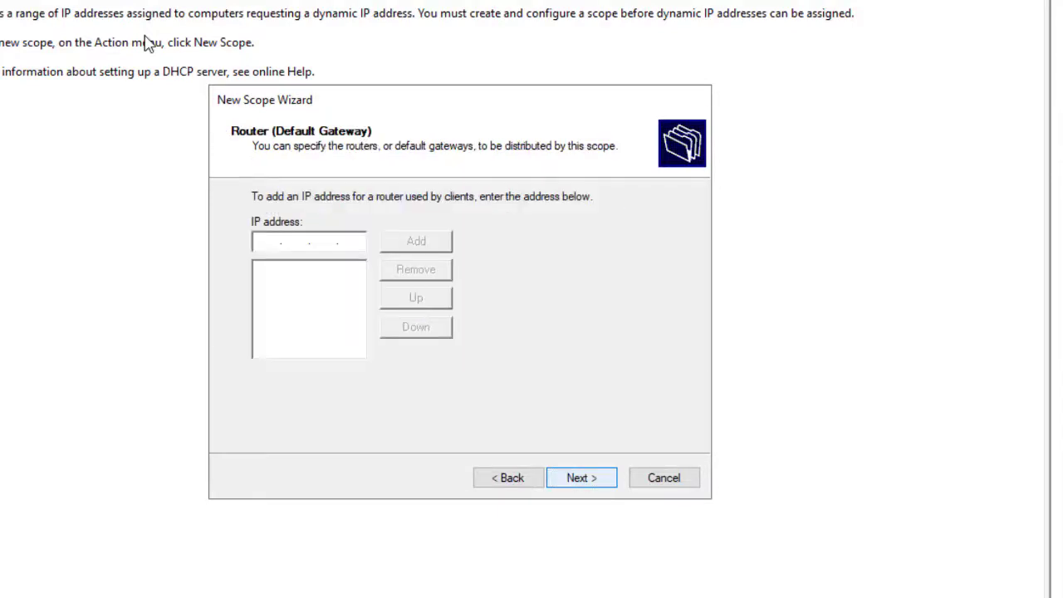
key("Return")
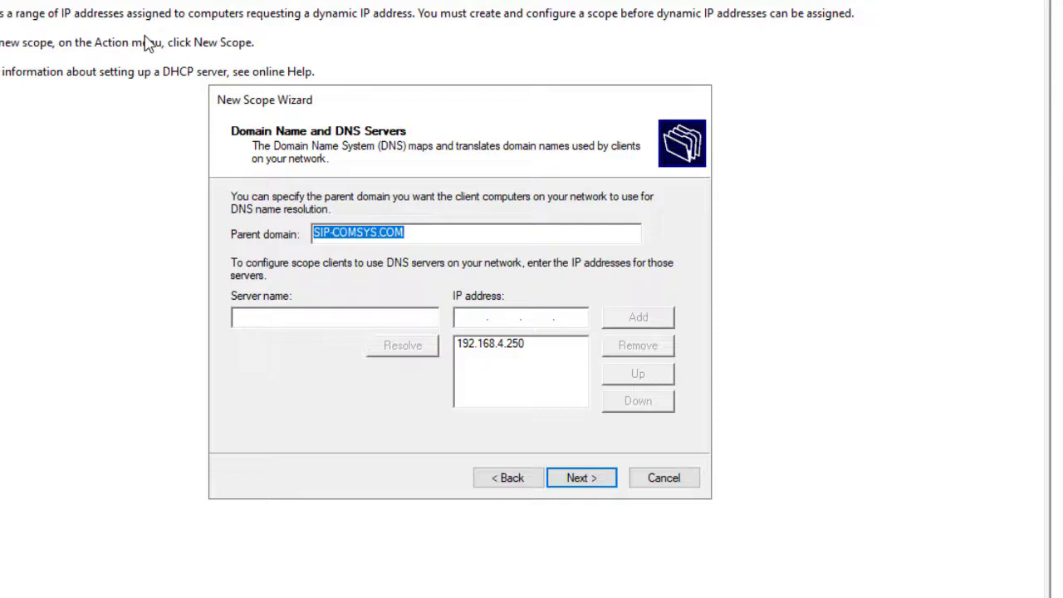
key("Tab")
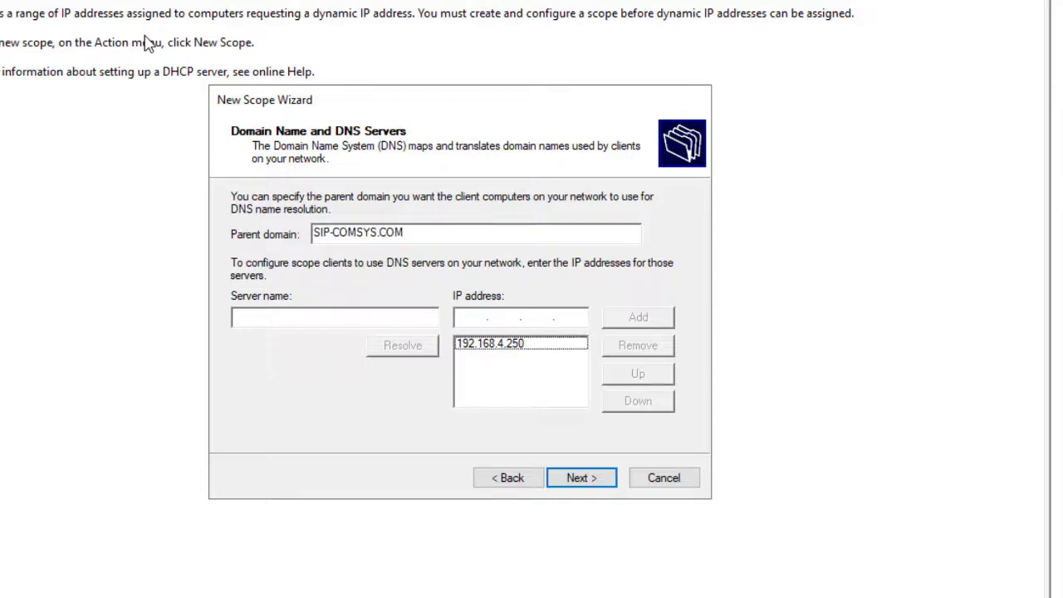
key("Return")
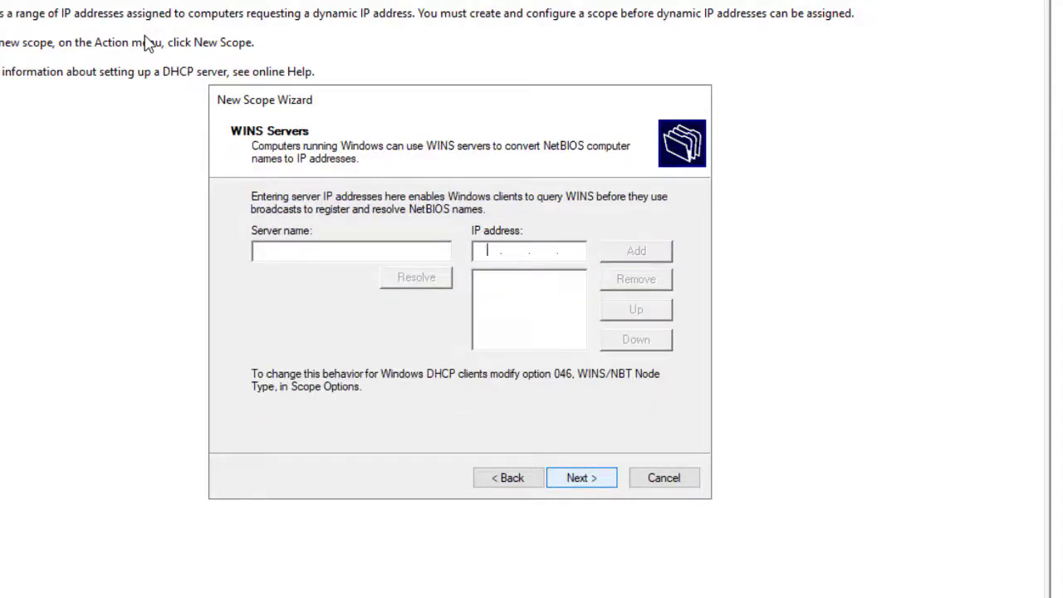
key("Return")
key("Return")
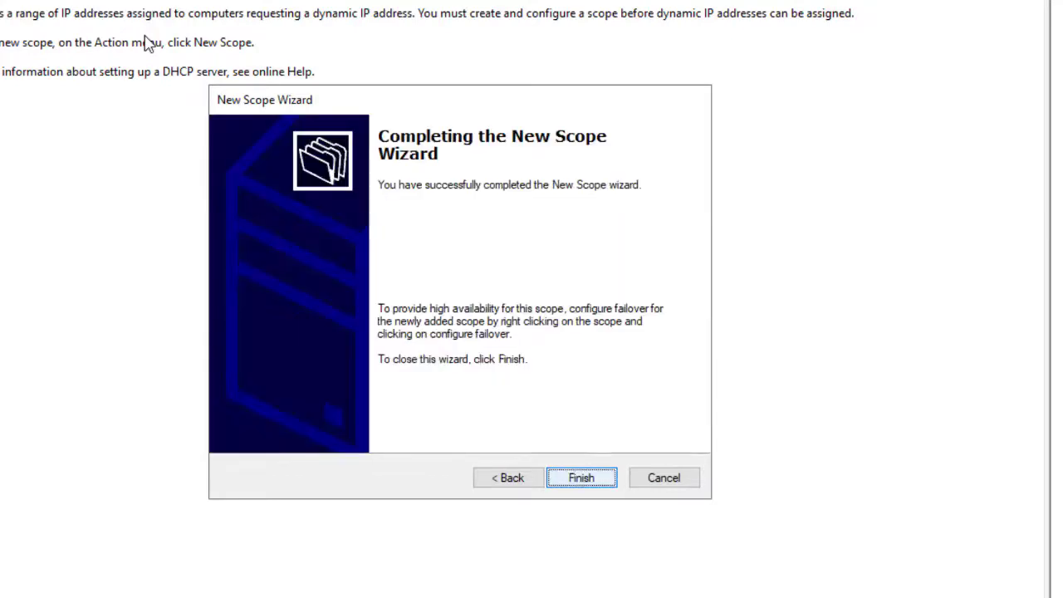
key("Return")
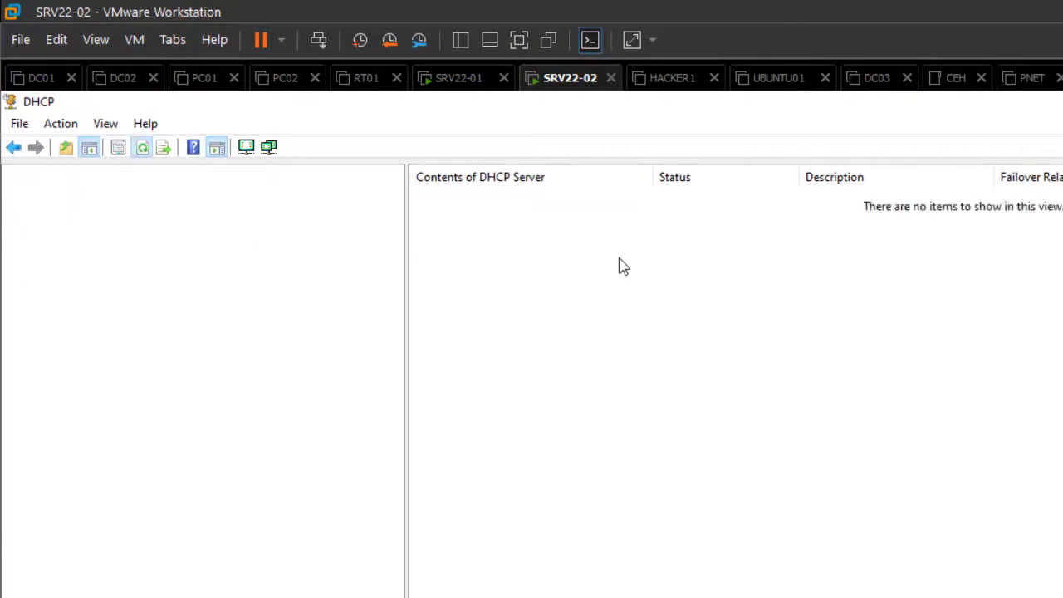
Step: Expand scope 192.168.4.0 and check its Address Pool: 192.168.4.1–254 with .245–.254 excluded
key("Down")
key("Down")
key("Right")
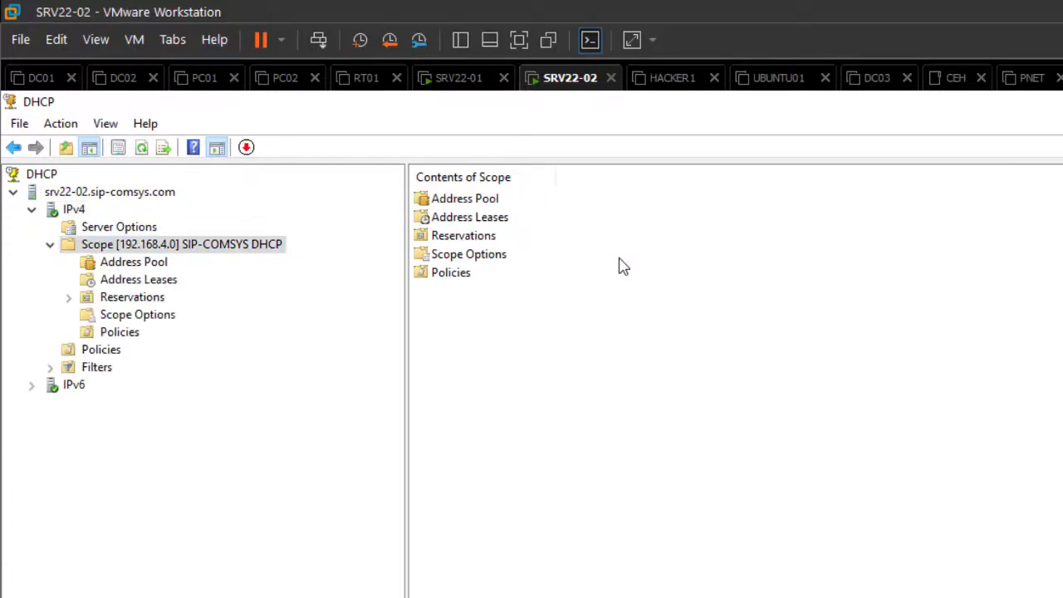
key("Down")
key("Up")
key("Down")
key("Down")
key("Up")
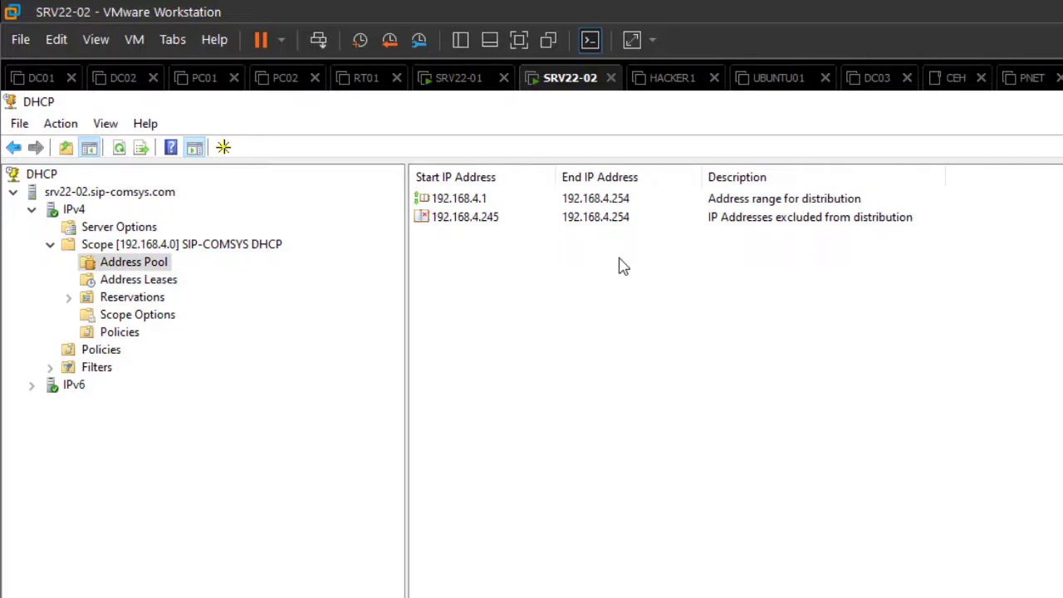
key("Down")
key("Down")
key("Down")
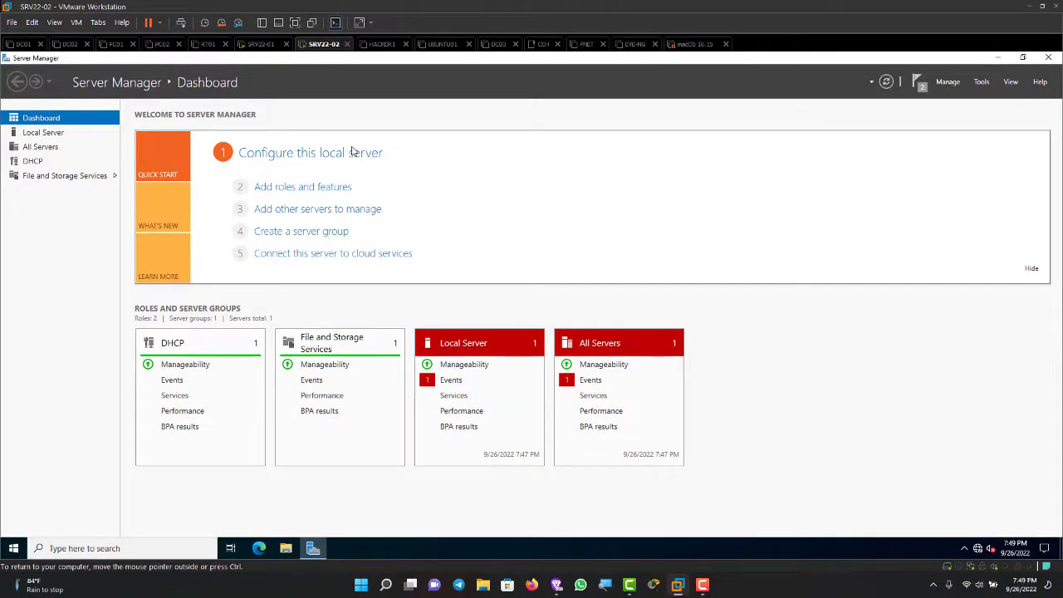
key("ctrl")
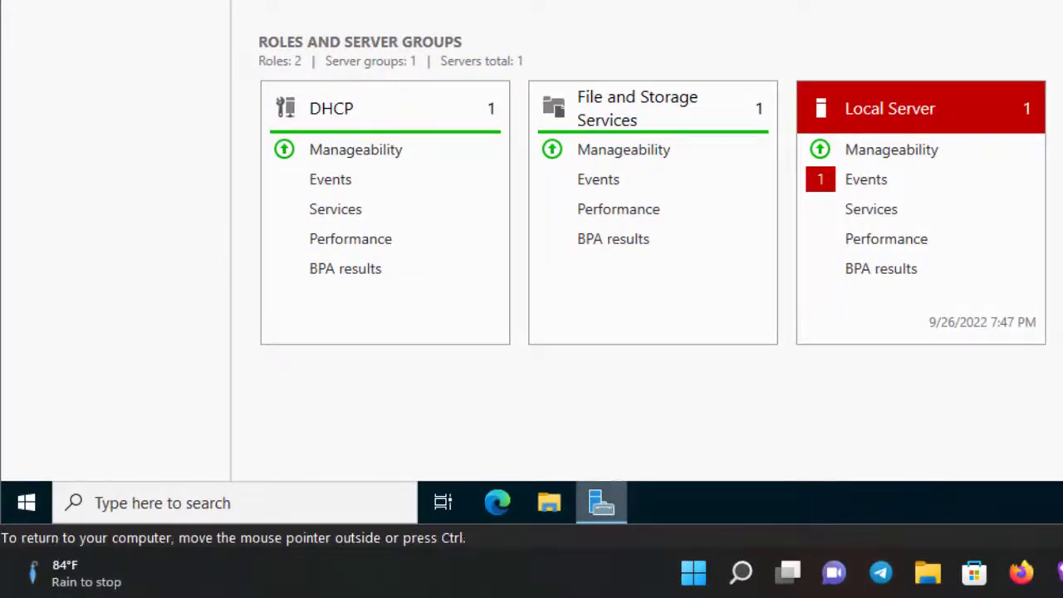
left_click(549, 503)
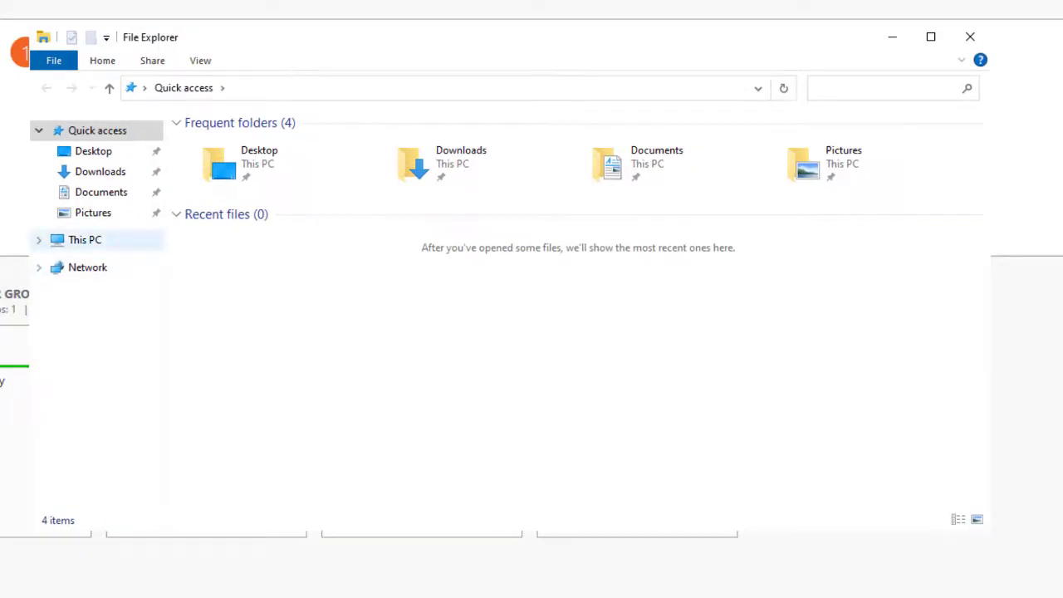
left_click(84, 239)
left_click(285, 325)
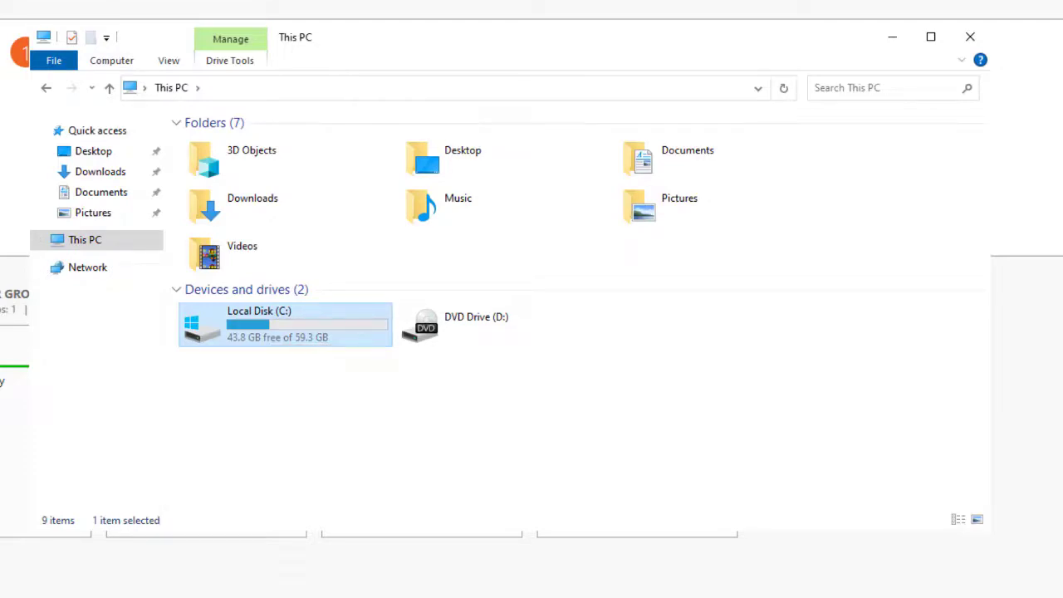
left_click(349, 415)
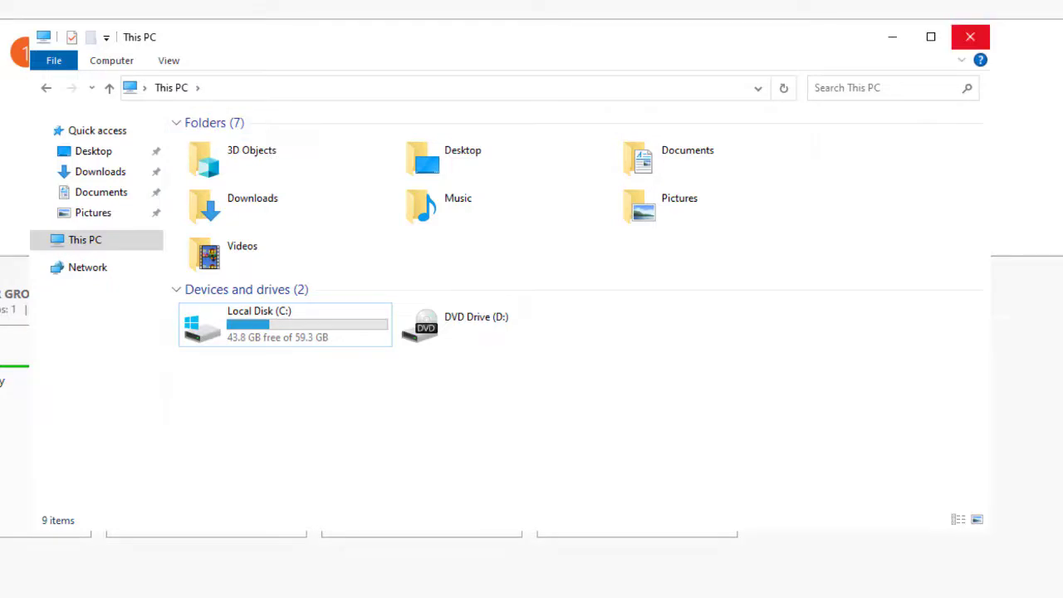
left_click(970, 36)
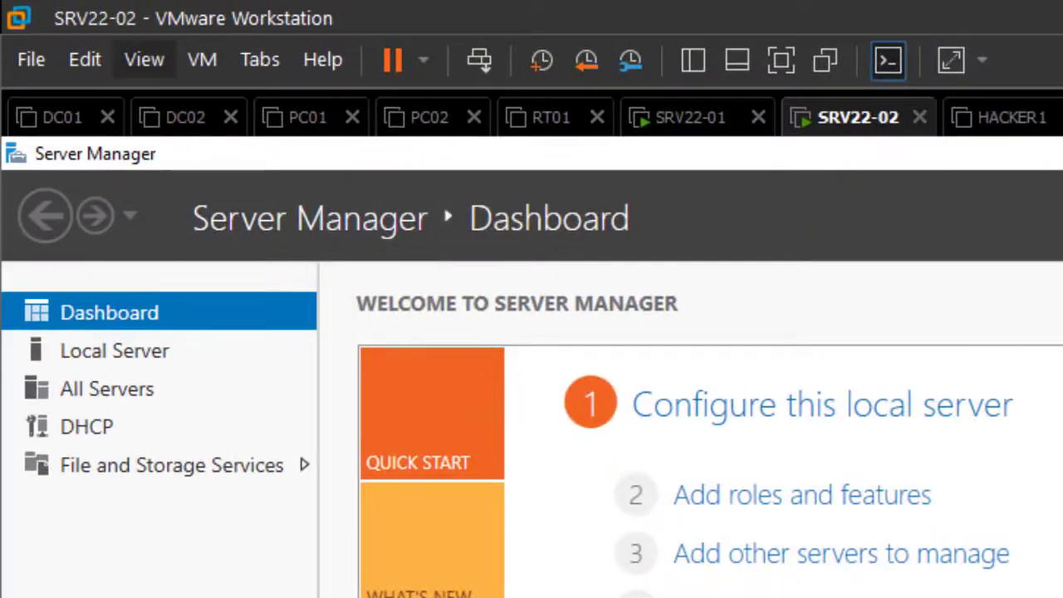
Step: Open SRV22-02's virtual machine settings and add a new SCSI hard disk
left_click(85, 59)
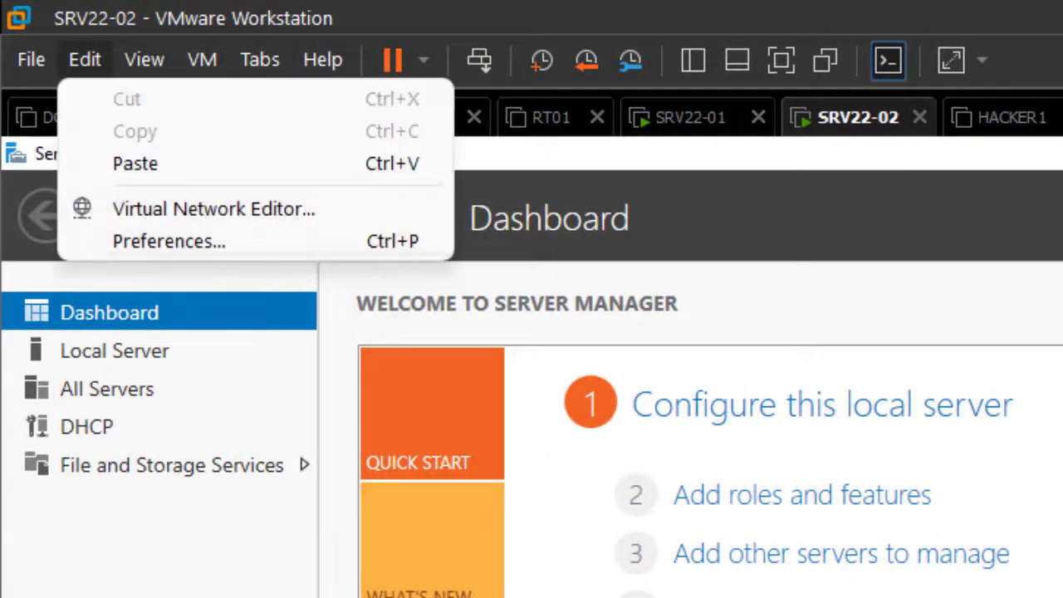
mouse_move(144, 59)
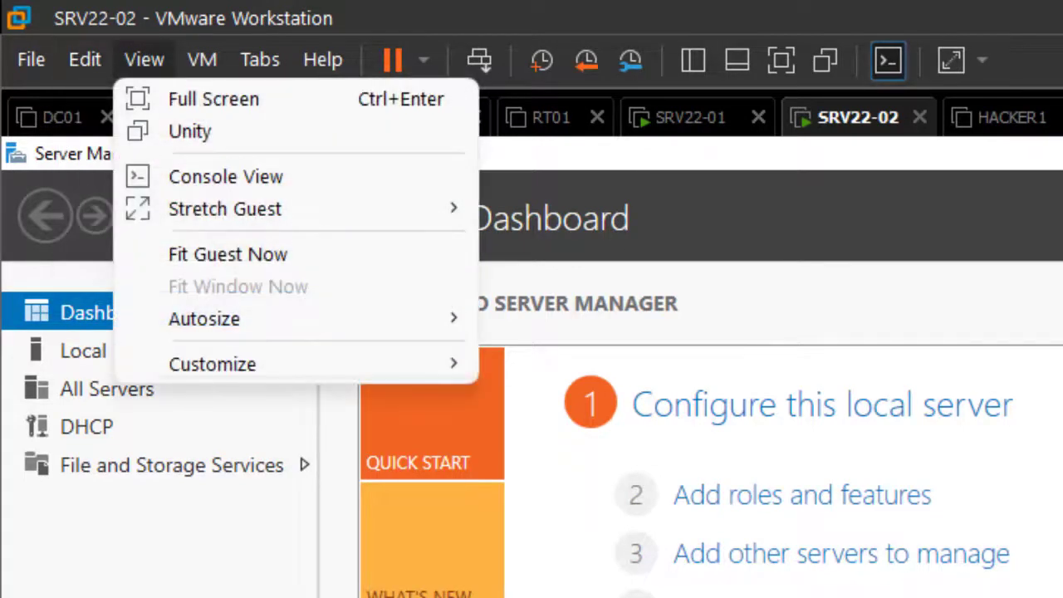
mouse_move(202, 59)
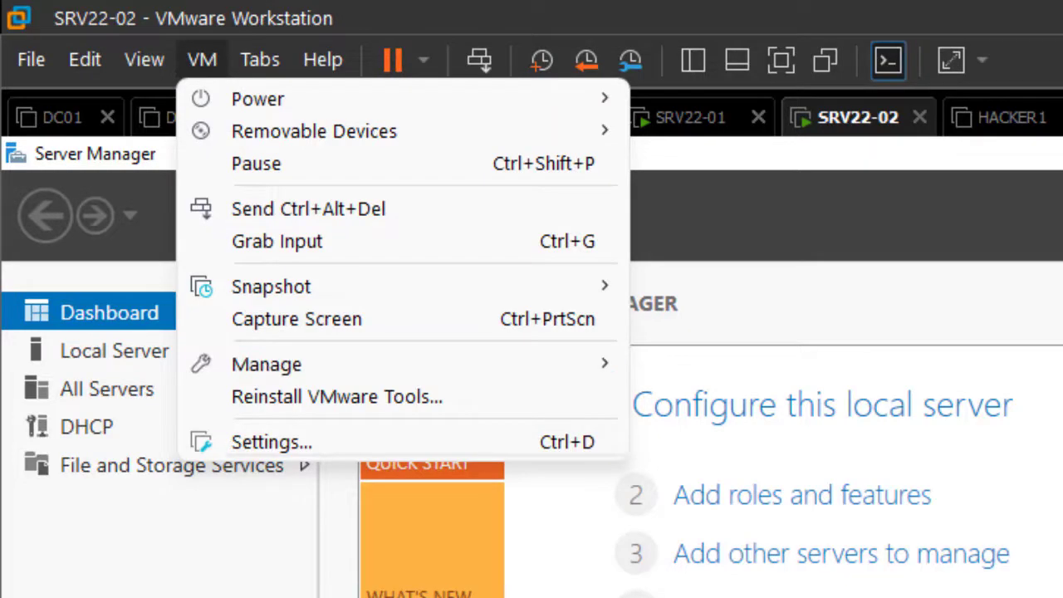
left_click(271, 442)
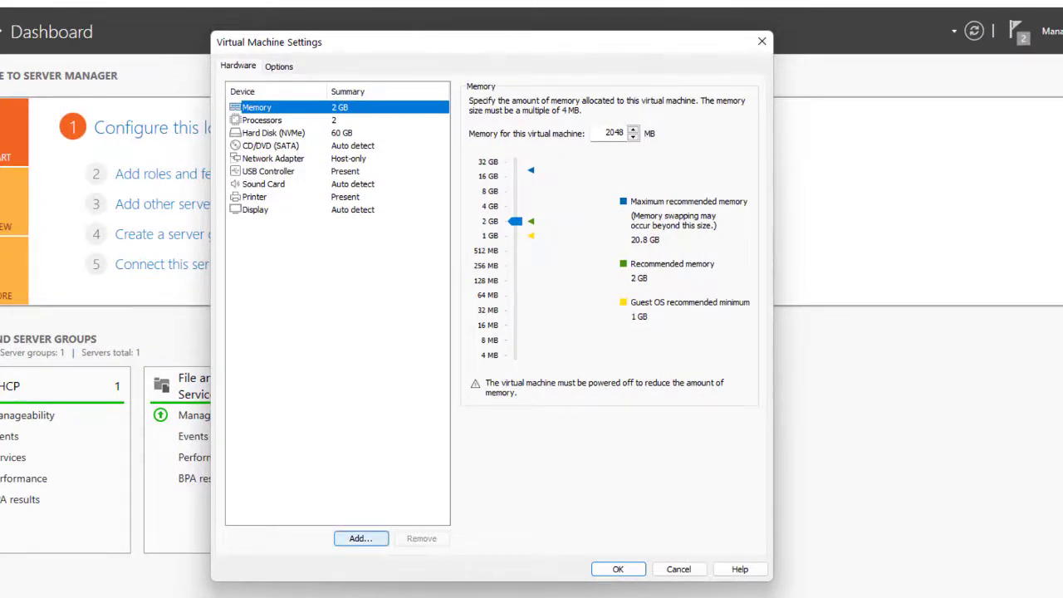
left_click(361, 538)
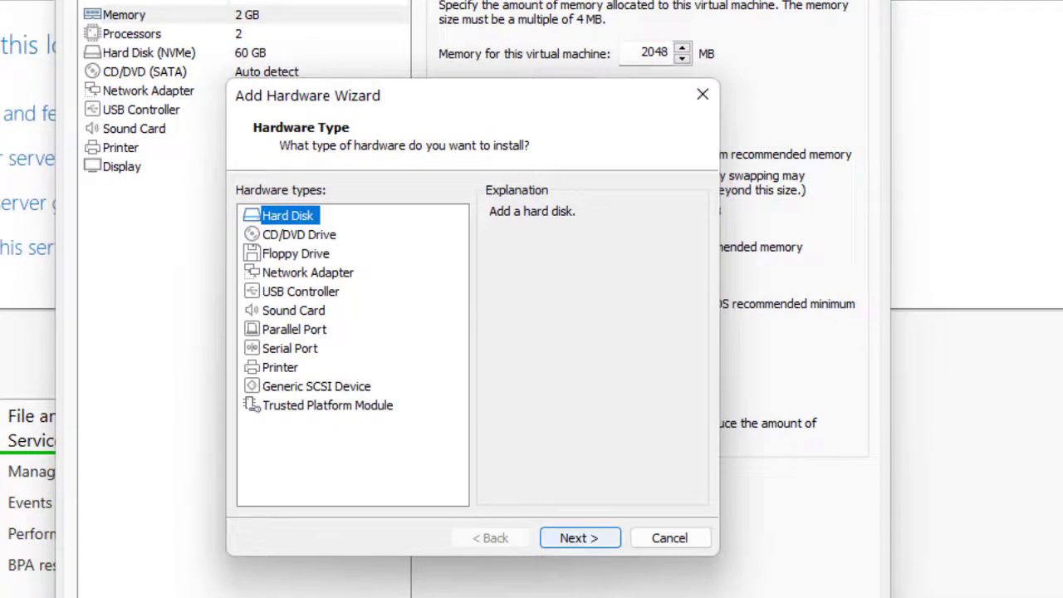
key("Return")
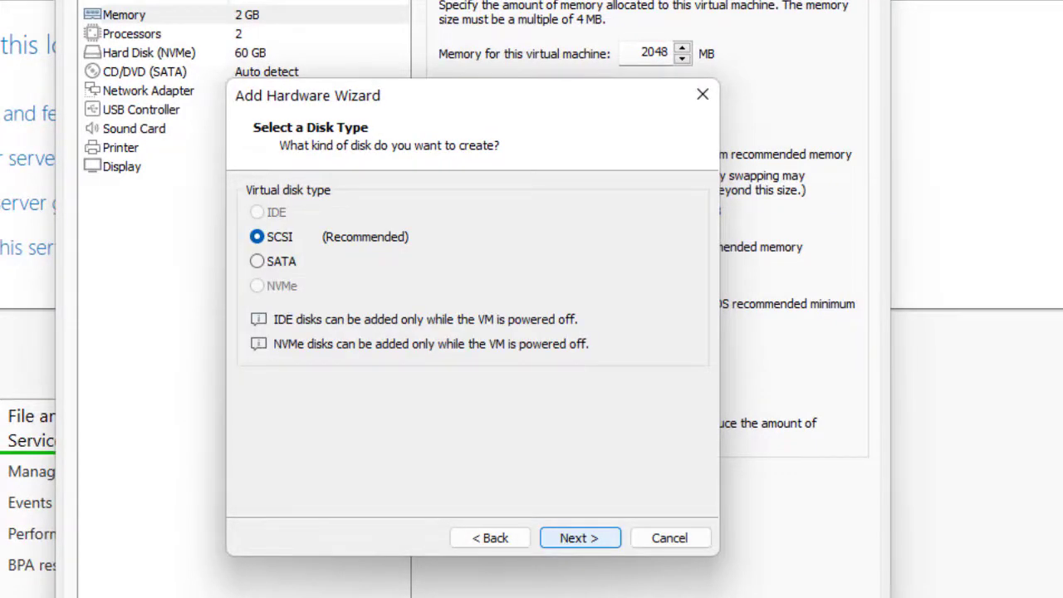
key("Return")
key("Return")
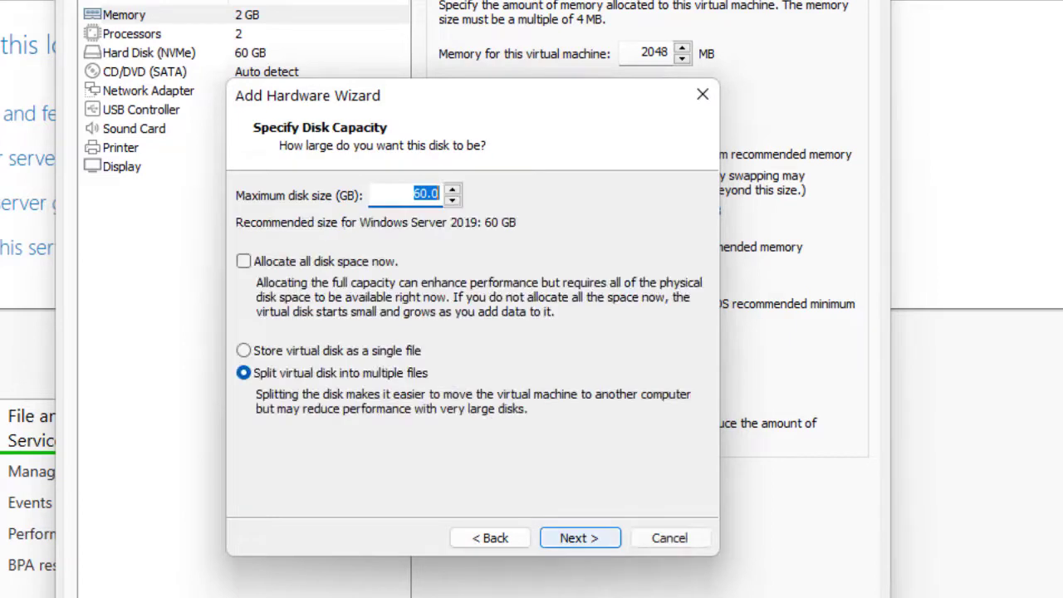
Step: Create the 60 GB disk as a single file SRV22-02.vmdk and dismiss the removable devices notice
left_click(244, 350)
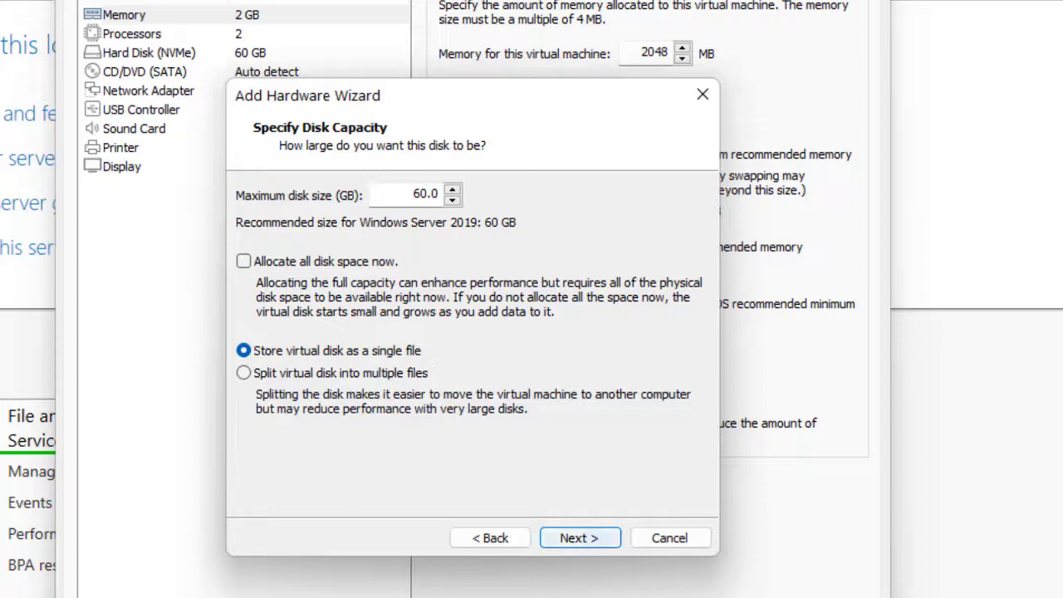
key("Return")
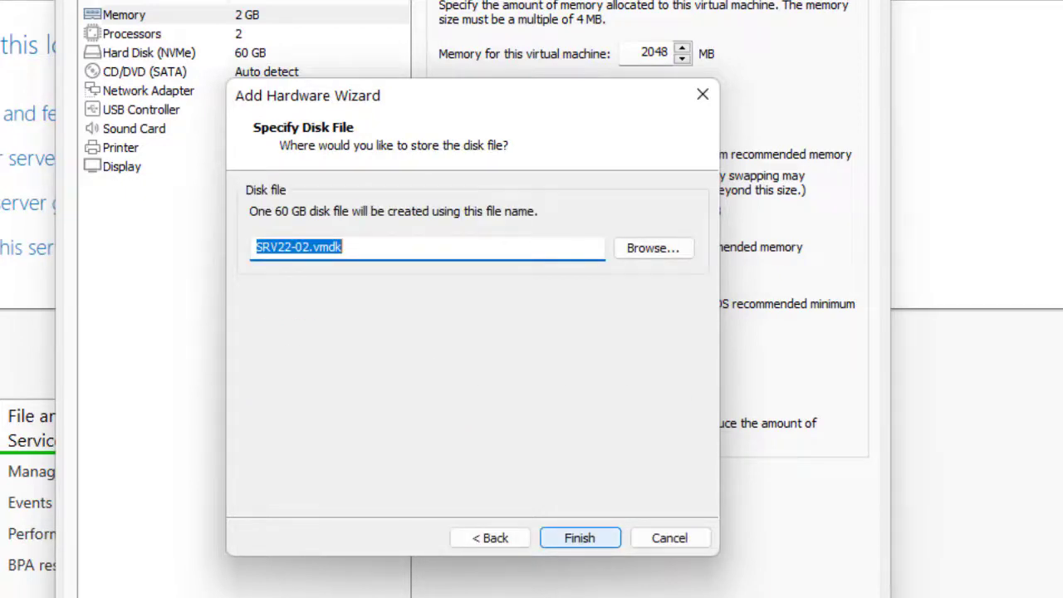
key("Return")
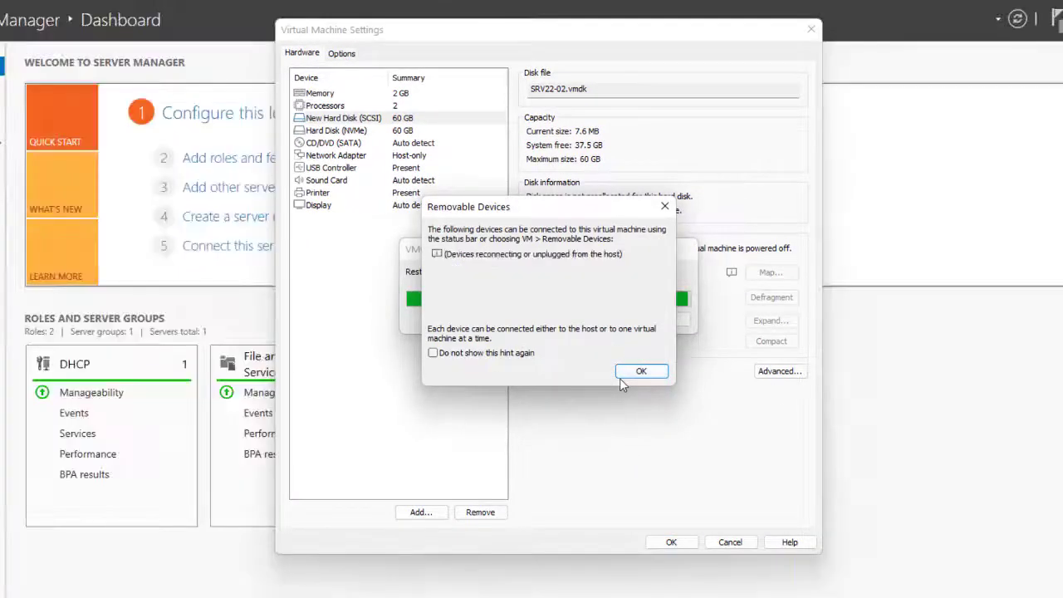
left_click(620, 378)
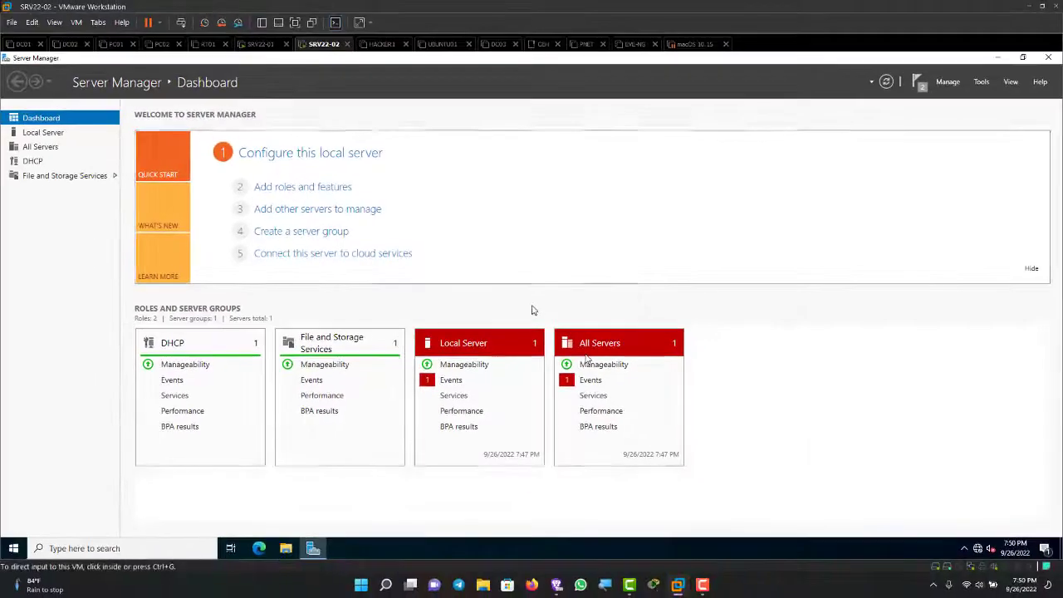
left_click(533, 310)
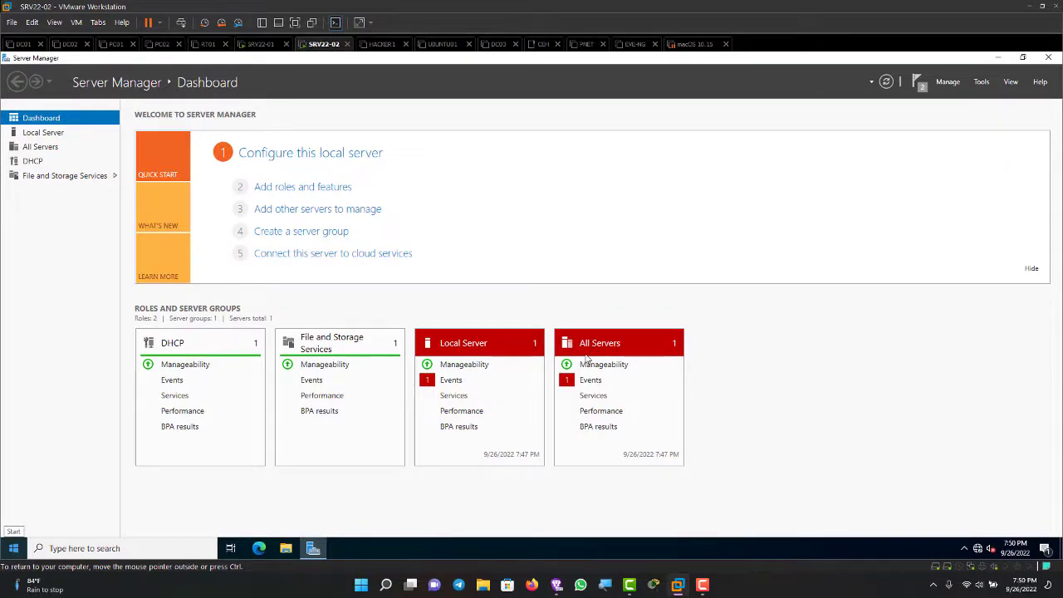
key("super+x")
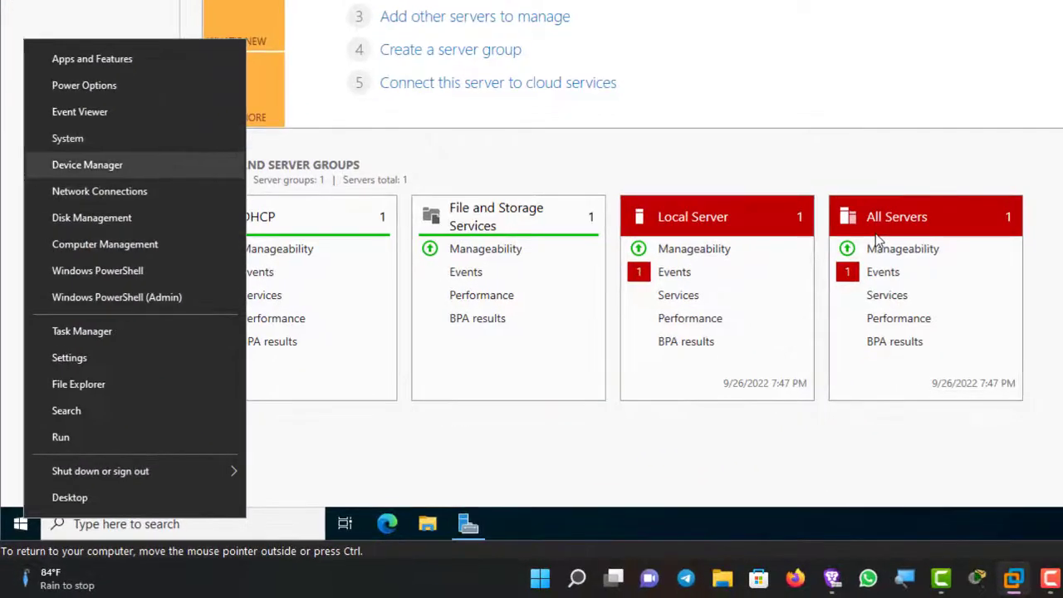
Step: In Disk Management, bring the new Disk 1 online and initialize it
key("Up")
key("Up")
key("Down")
key("Down")
key("Down")
key("Down")
key("Return")
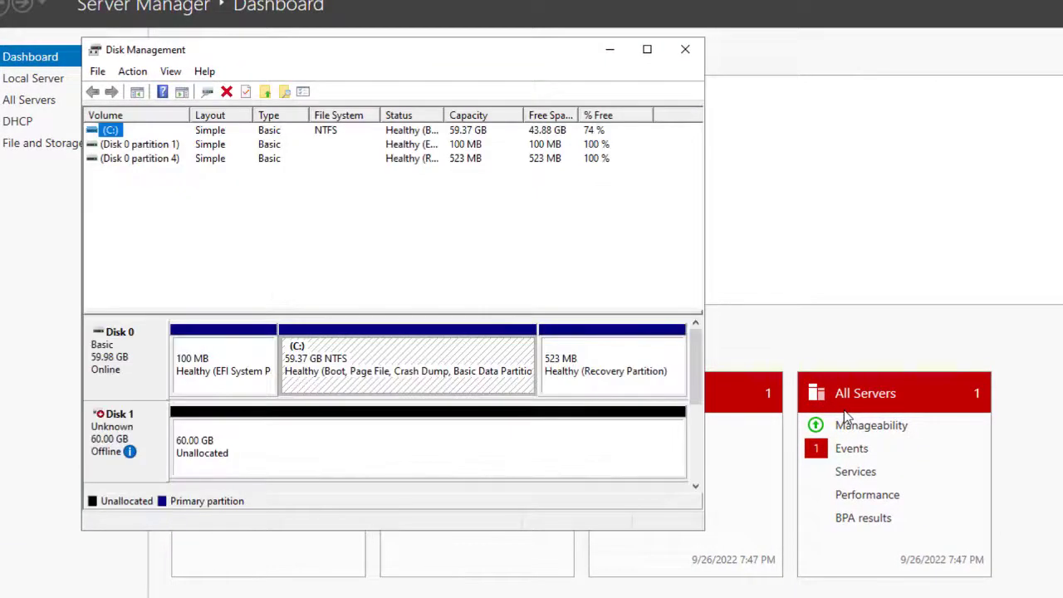
key("Tab")
key("Down")
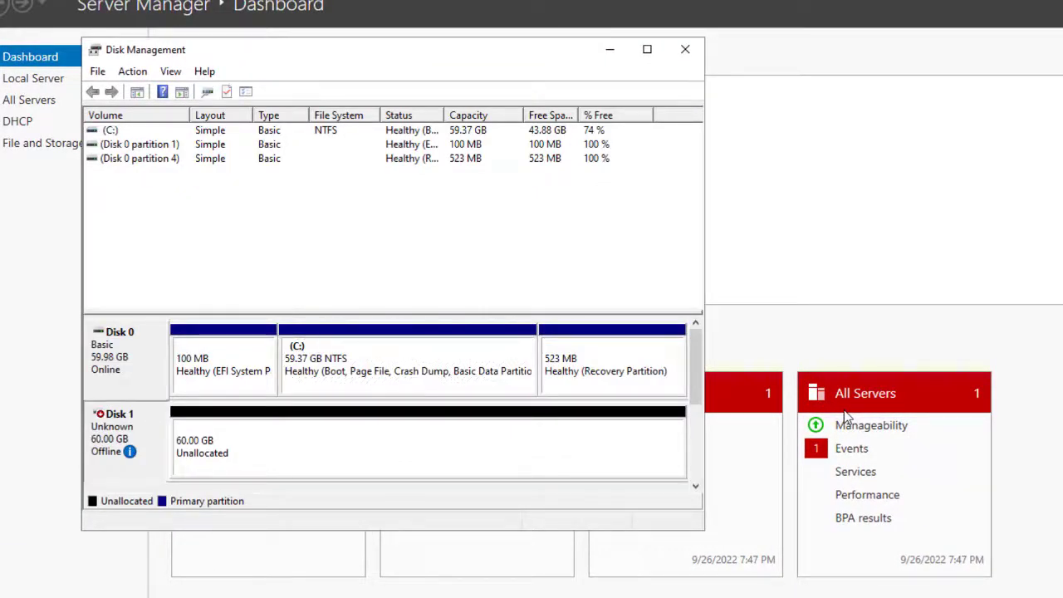
key("Right")
key("Left")
key("shift+F10")
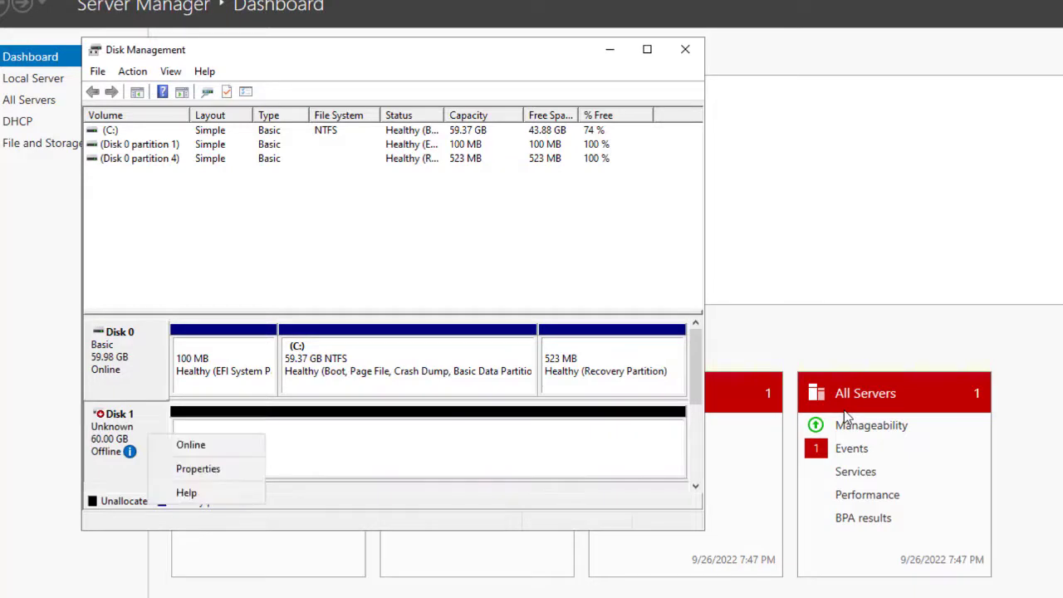
key("Down")
key("Return")
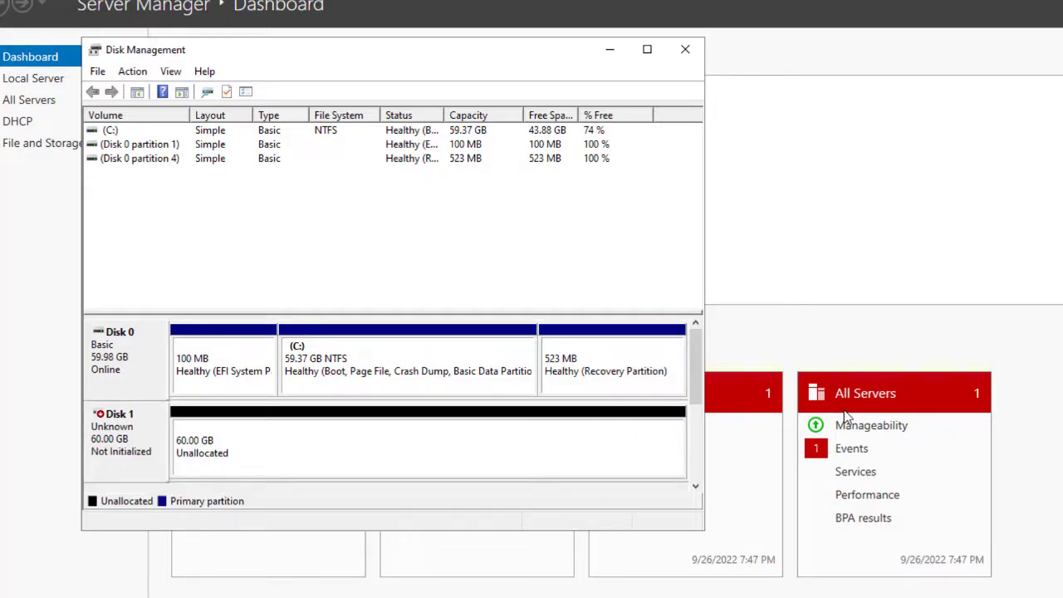
key("shift+F10")
key("Down")
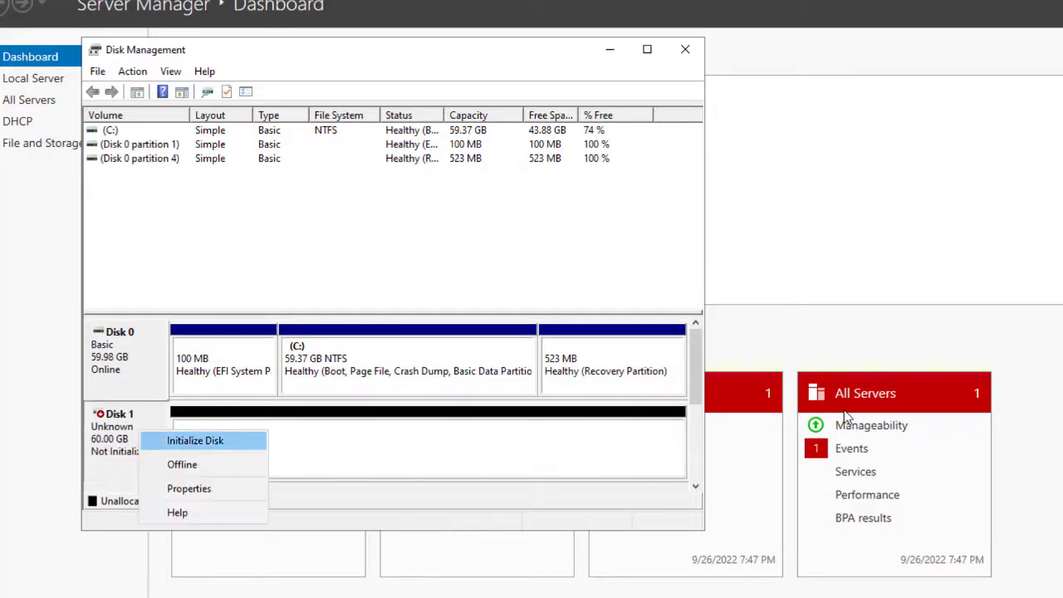
key("Return")
key("Return")
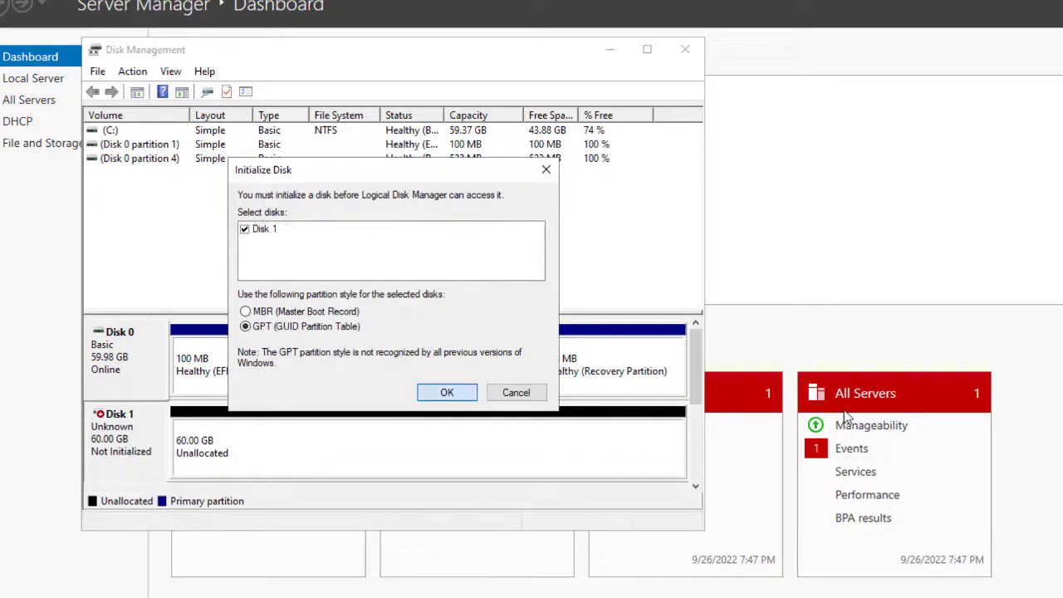
Step: Create a full 61422 MB NTFS simple volume E: labelled WDS on Disk 1
key("Right")
key("shift+F10")
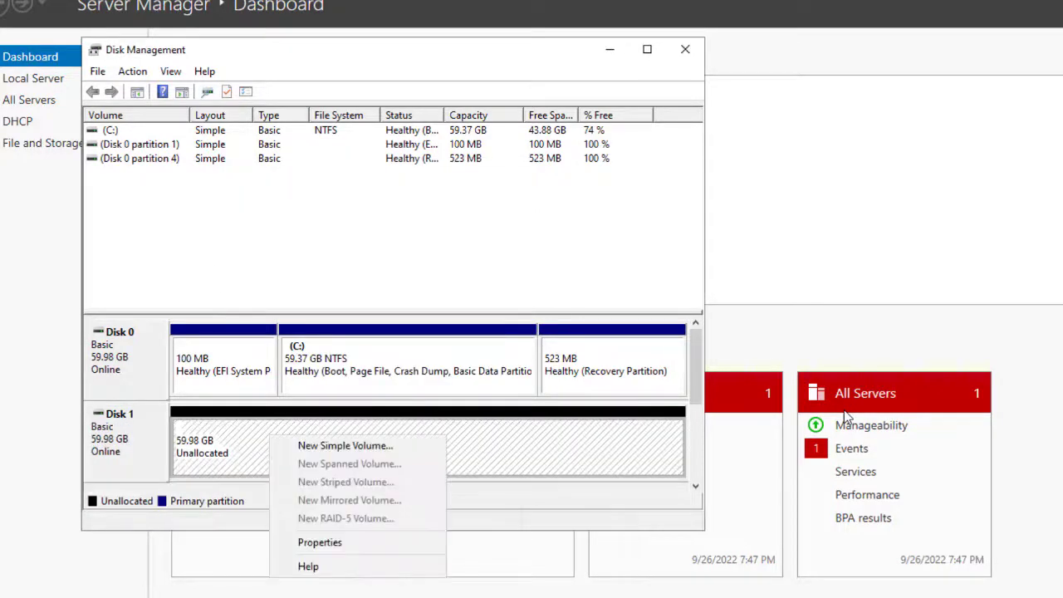
key("Down")
key("Return")
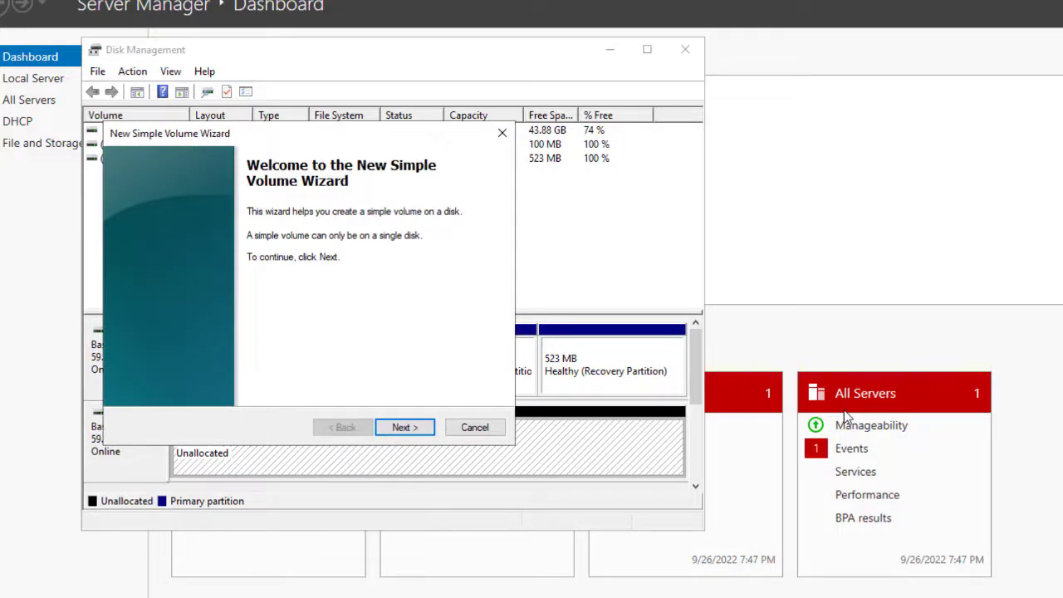
key("Return")
key("Return")
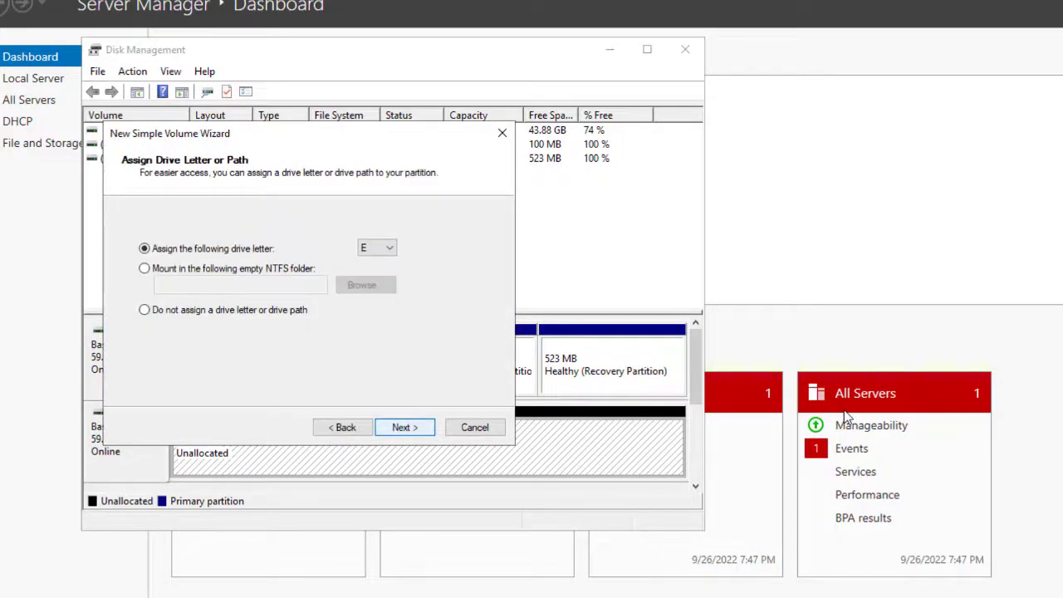
key("Return")
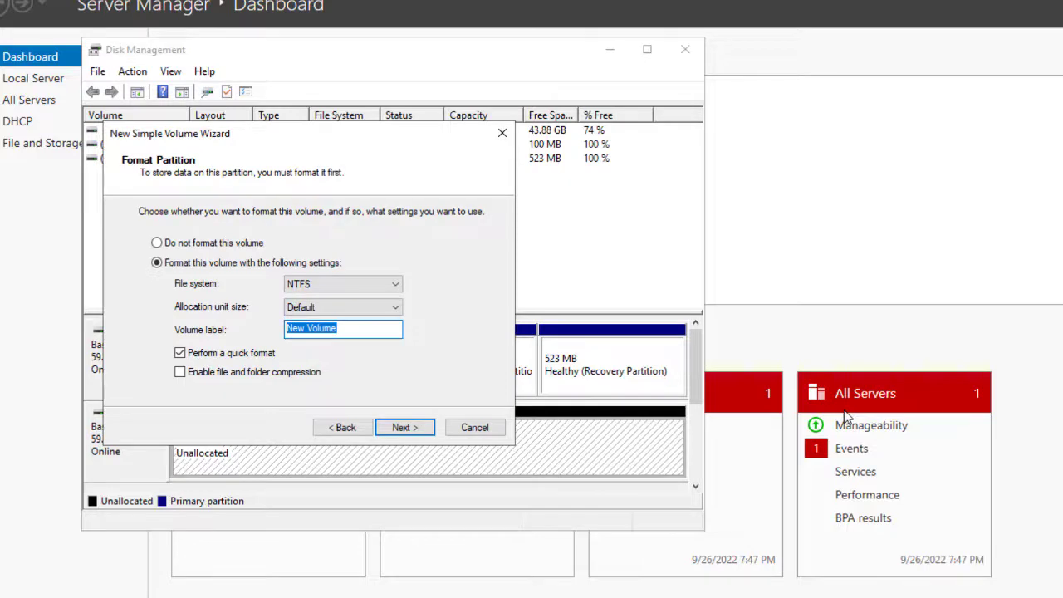
type("WDS")
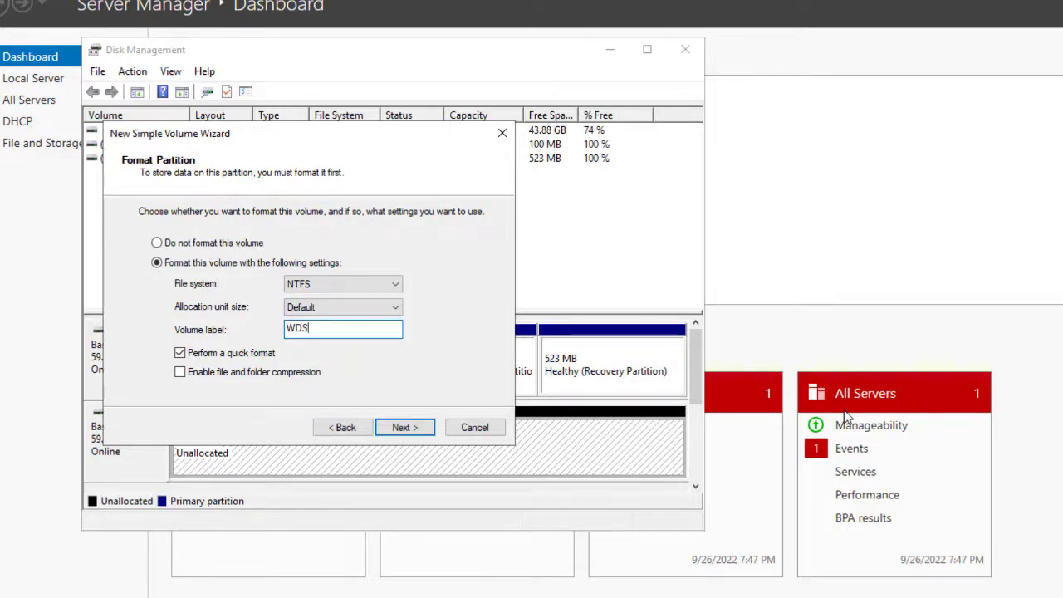
key("Return")
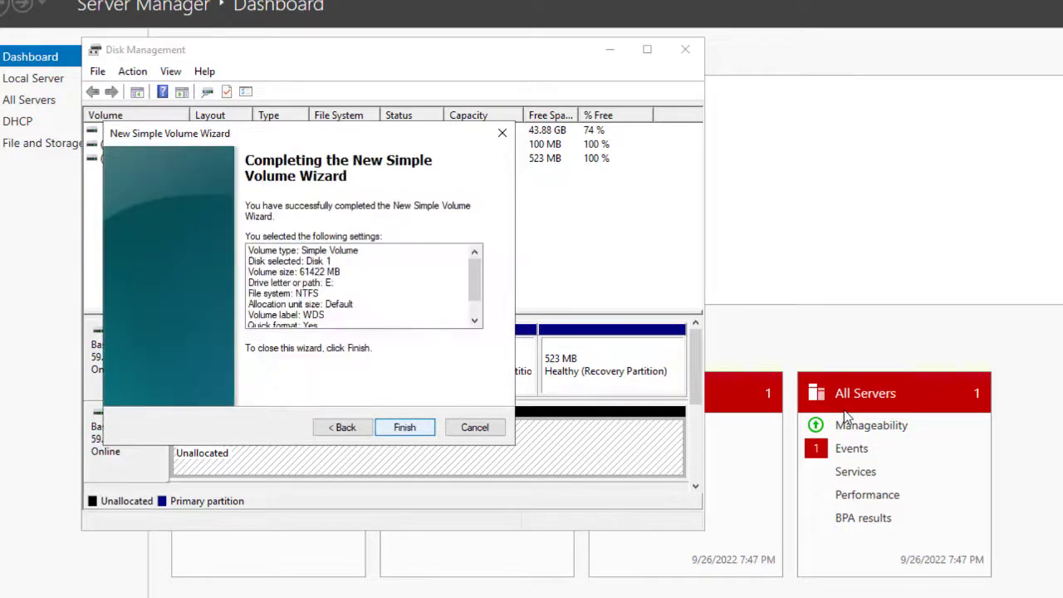
key("Return")
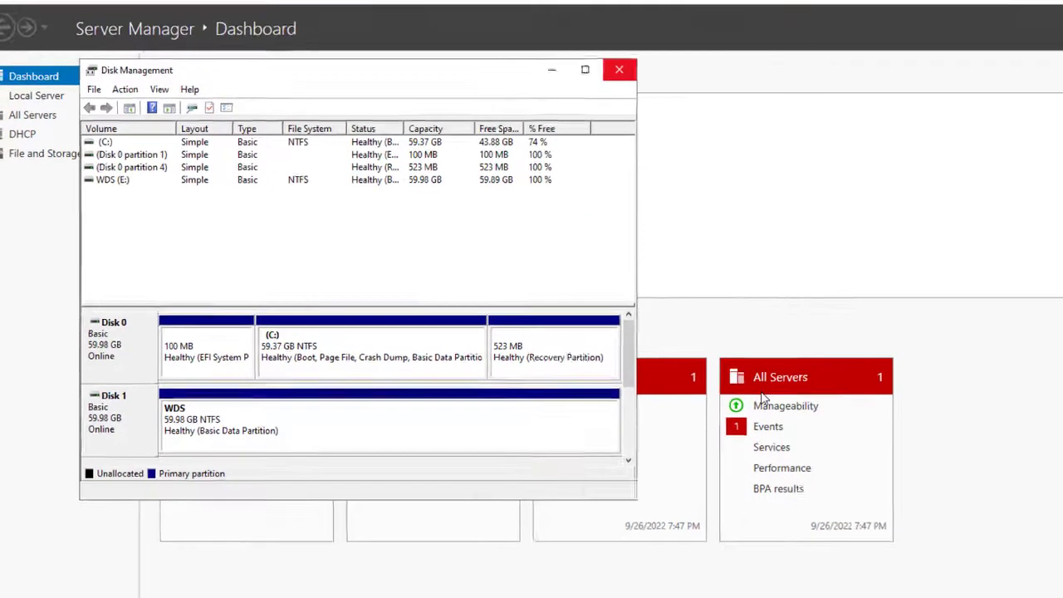
Step: Confirm the WDS (E:) drive appears under This PC in File Explorer
left_click(685, 49)
key("super+e")
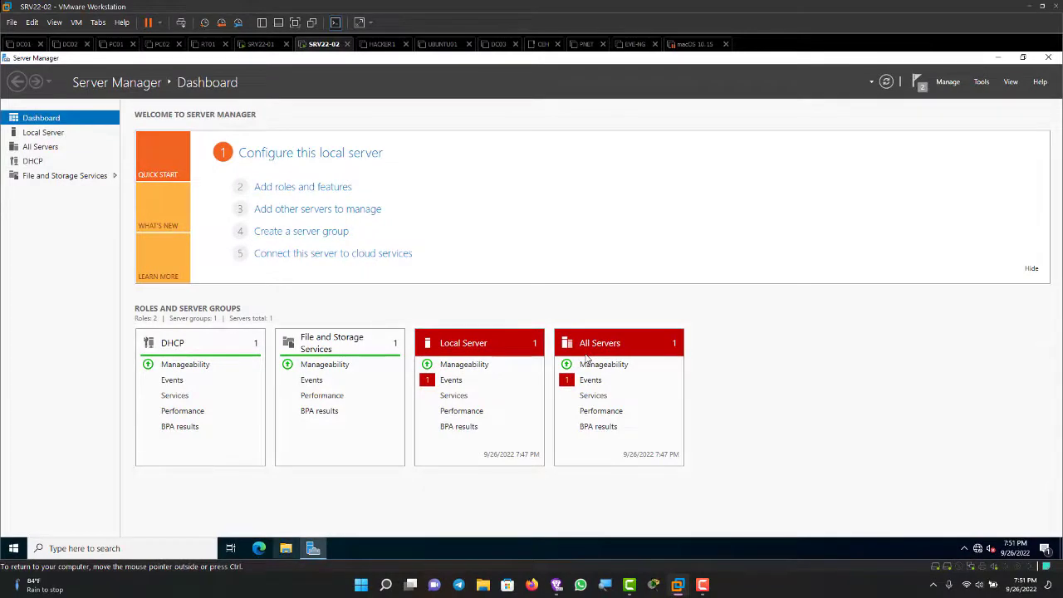
key("End")
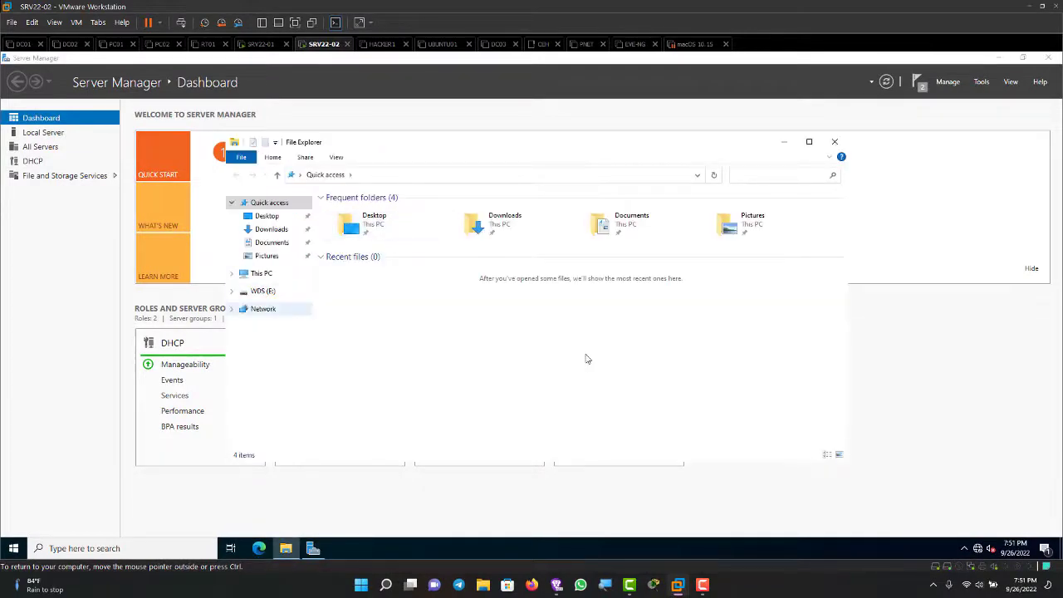
key("Up")
key("Up")
key("Tab")
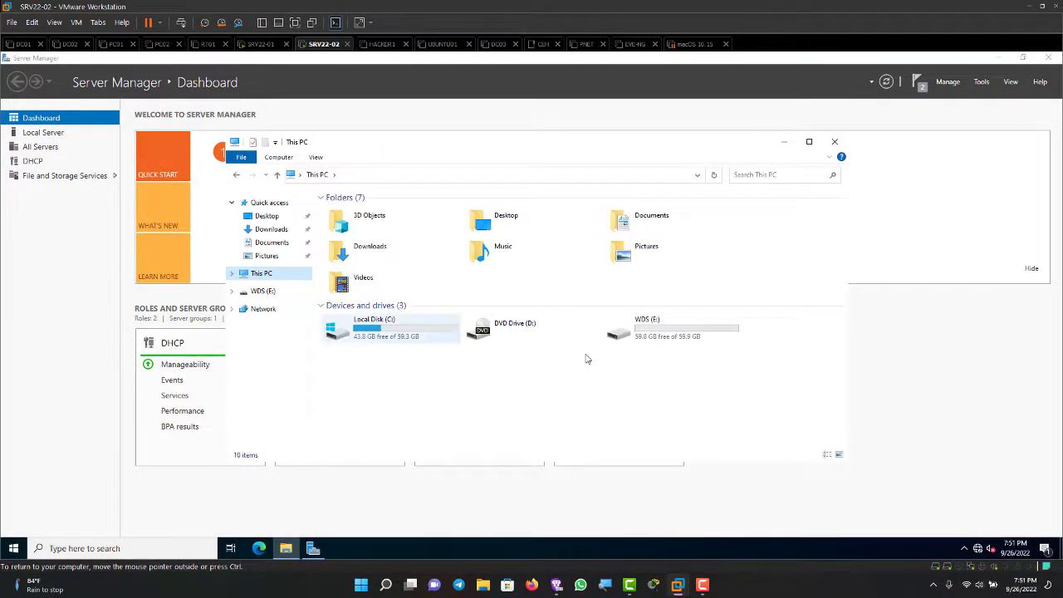
key("End")
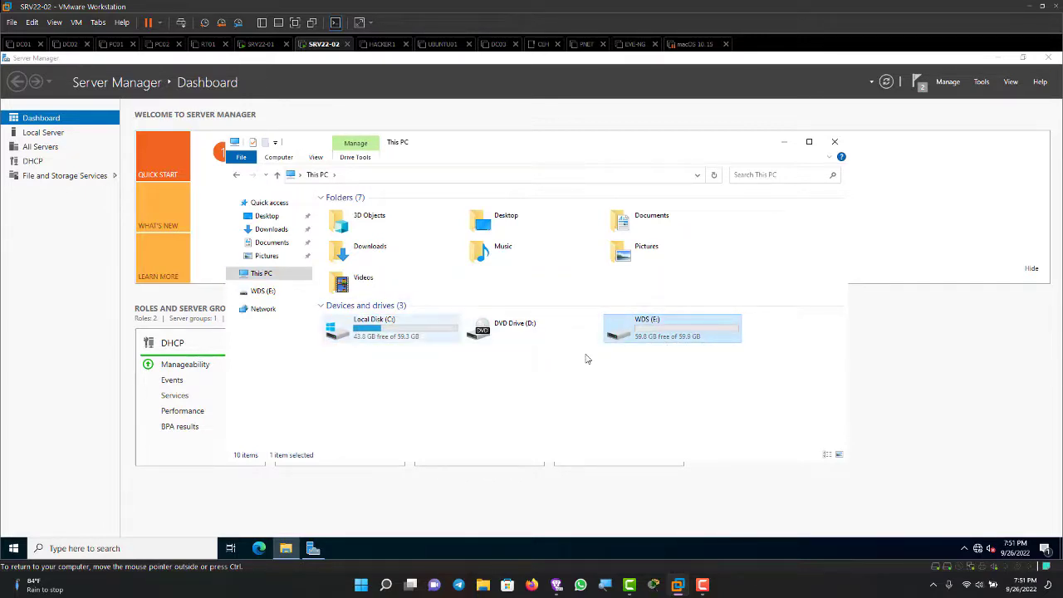
key("Left")
key("Left")
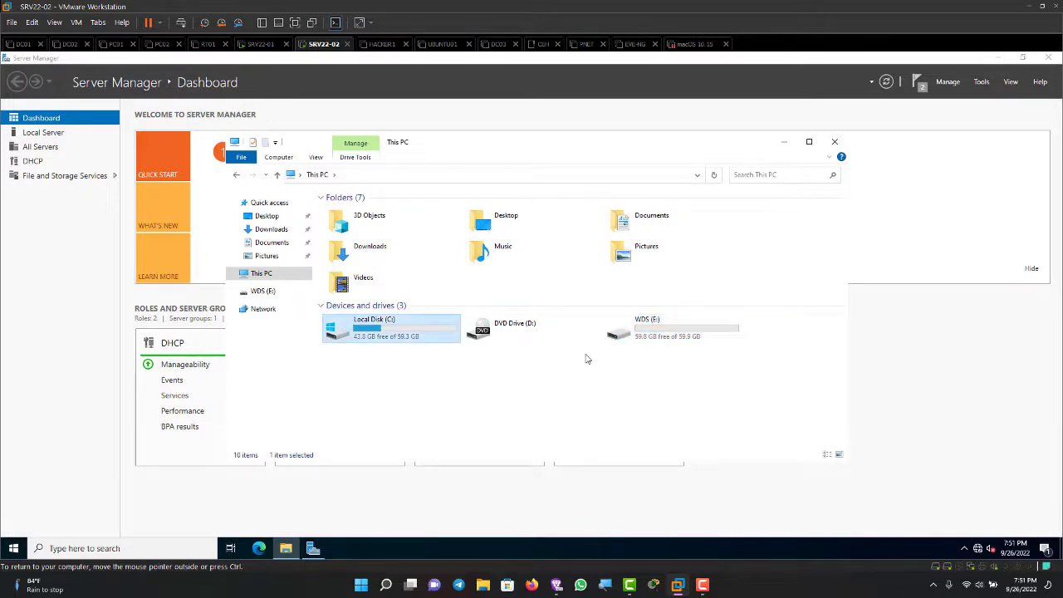
key("alt+F4")
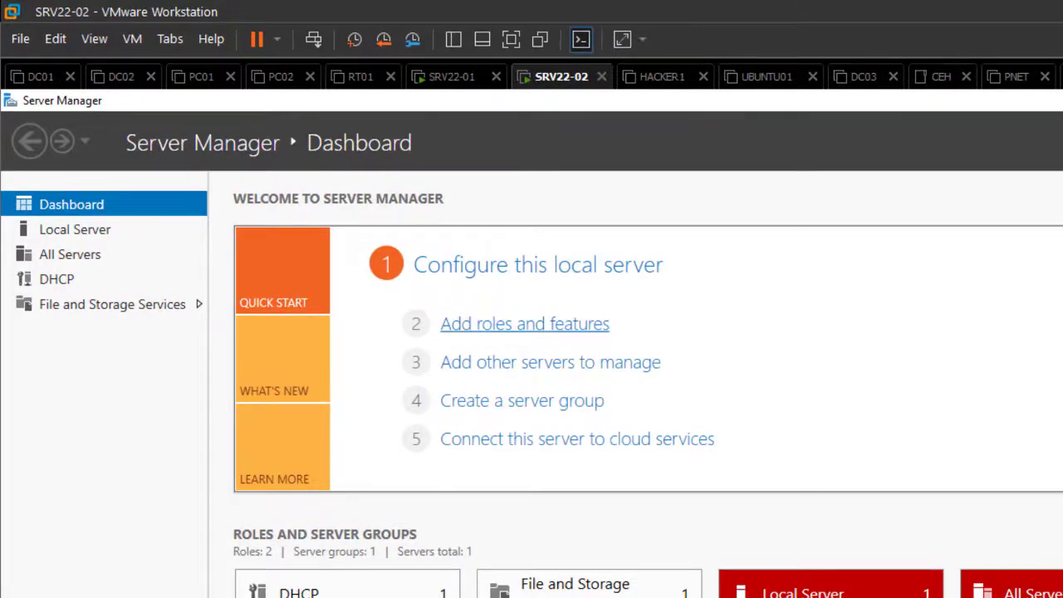
Step: Select the Windows Deployment Services role along with its required management tools
left_click(524, 324)
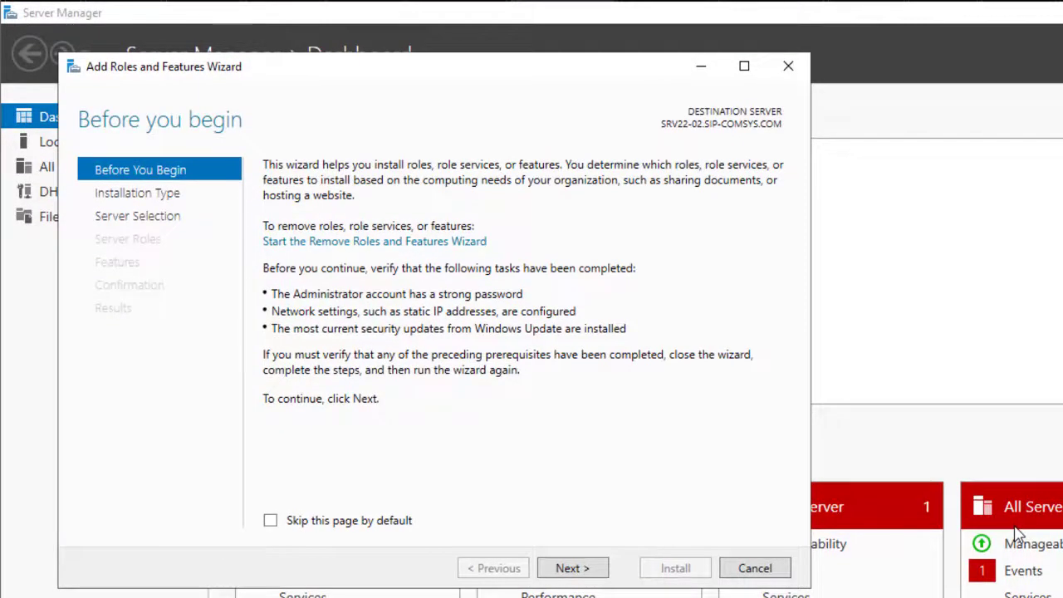
key("Return")
key("Return")
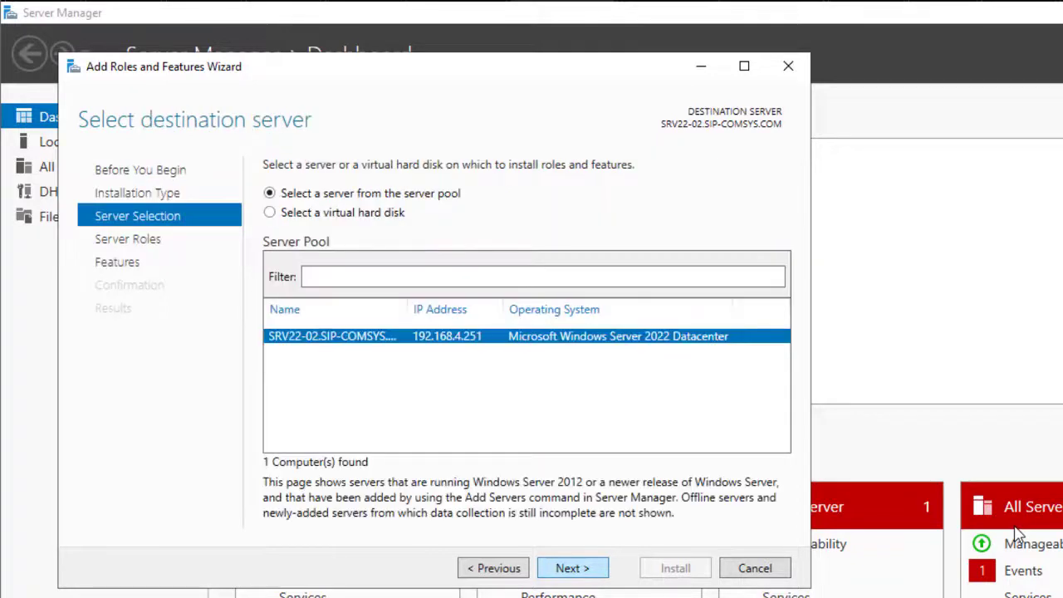
key("Return")
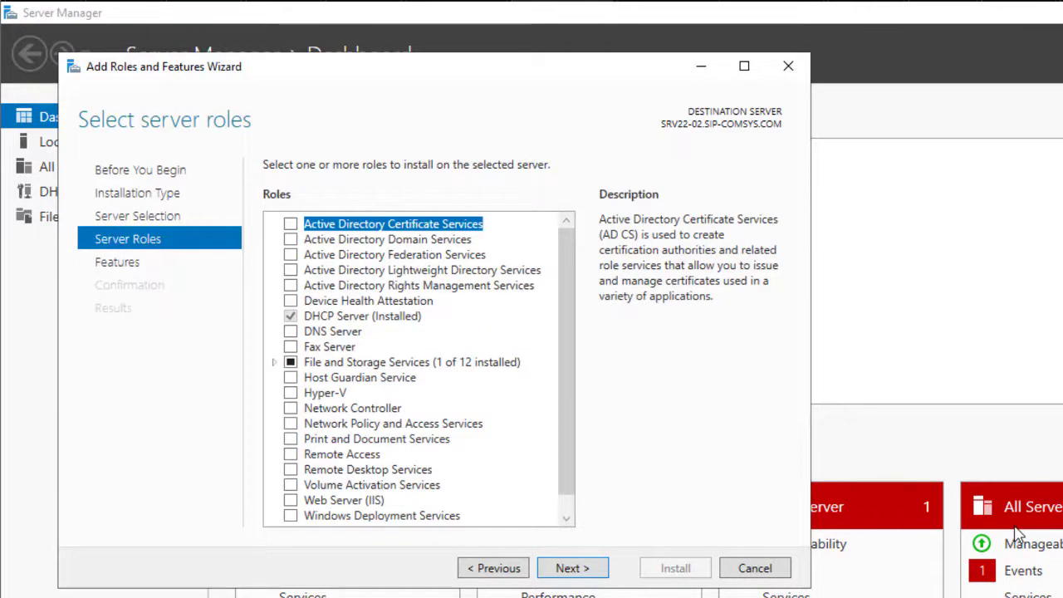
scroll(1018, 535, "down", 2)
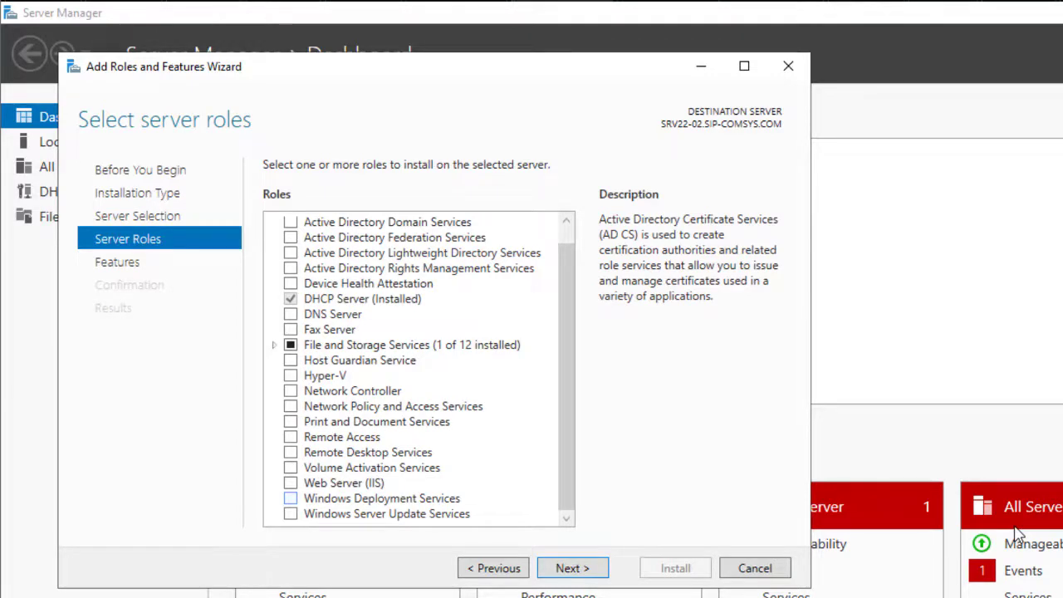
key("space")
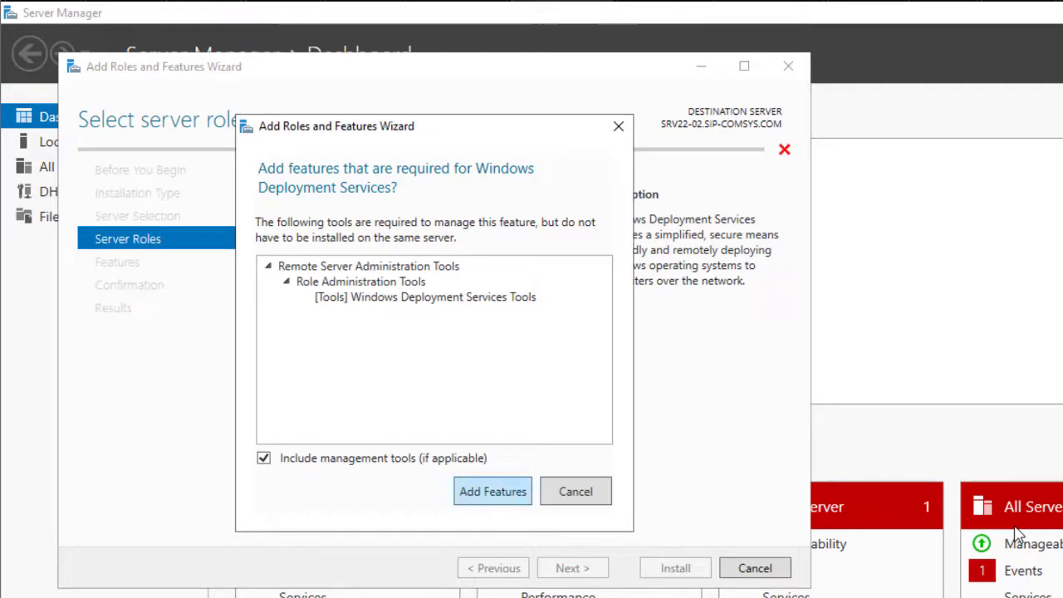
key("Return")
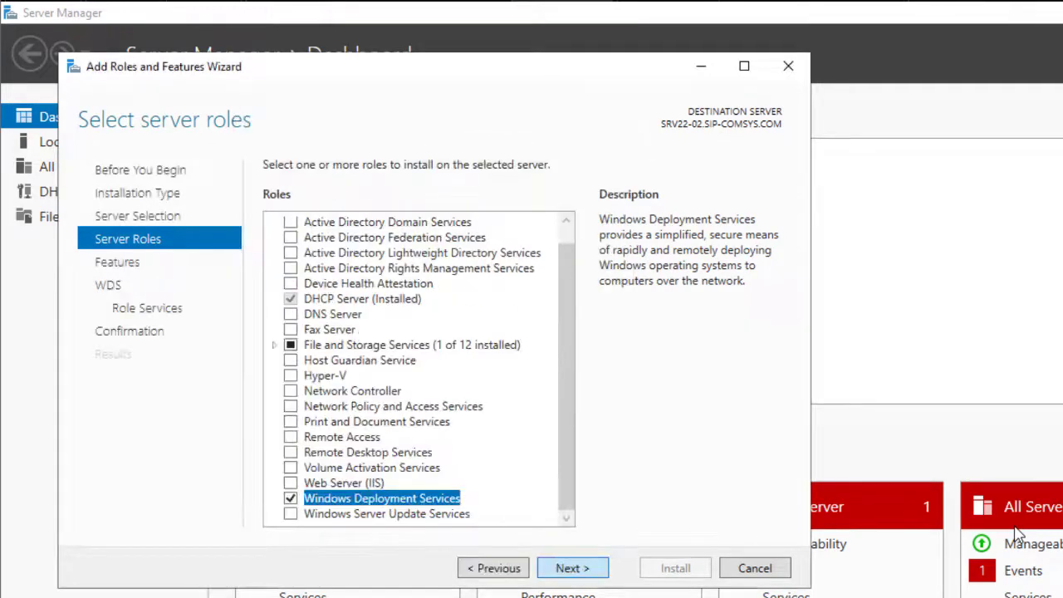
Step: Keep Deployment Server and Transport Server role services and install with automatic restart allowed
key("Return")
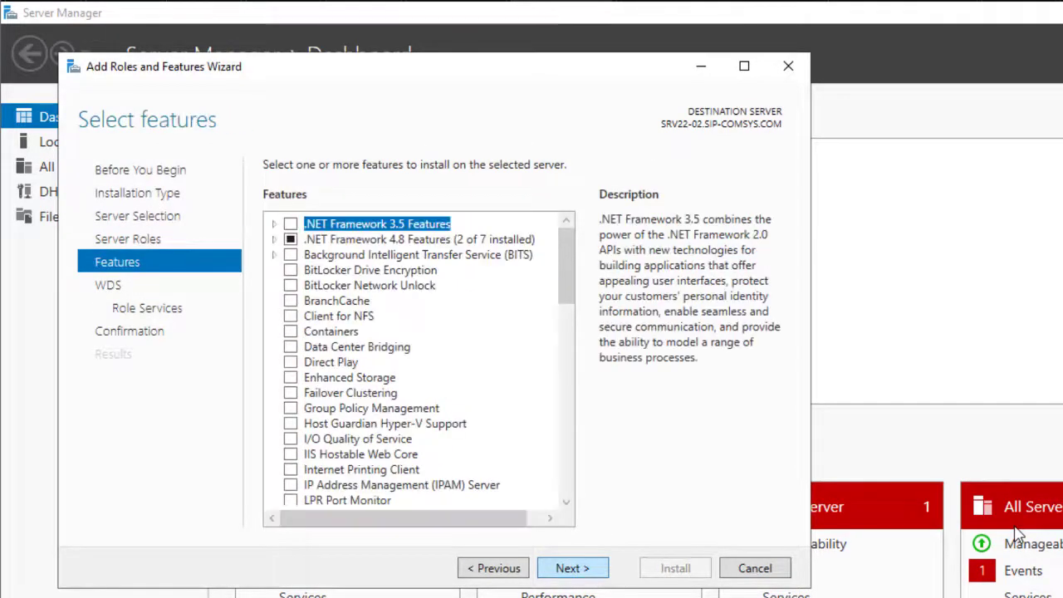
key("Return")
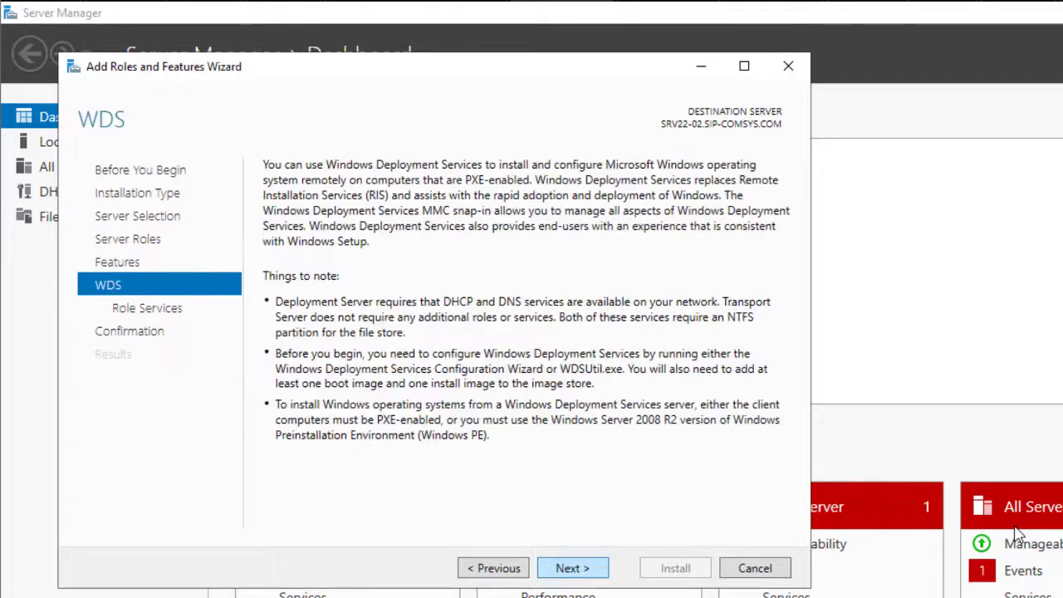
key("Return")
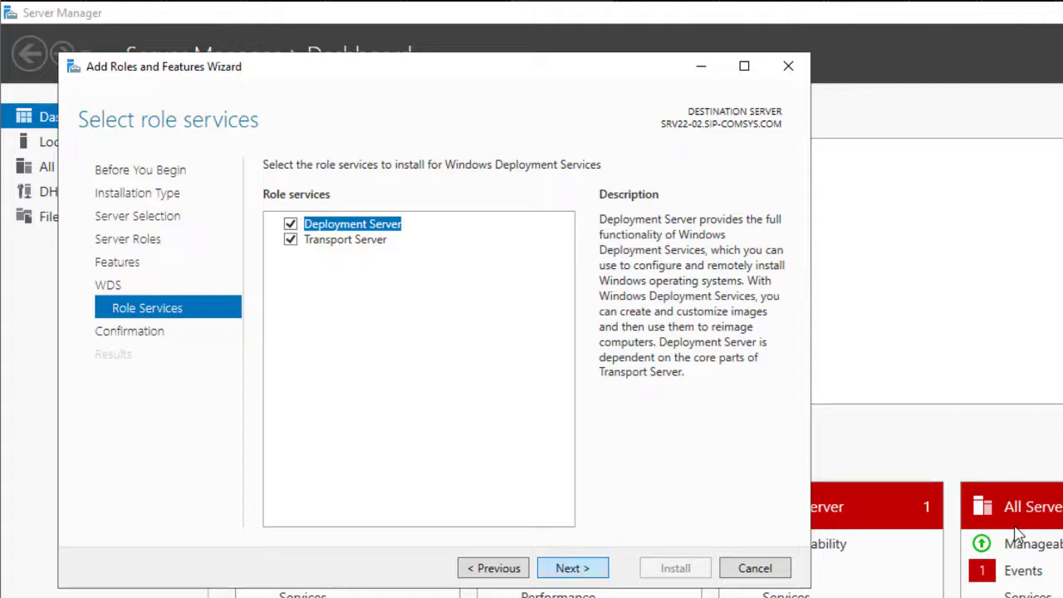
key("Return")
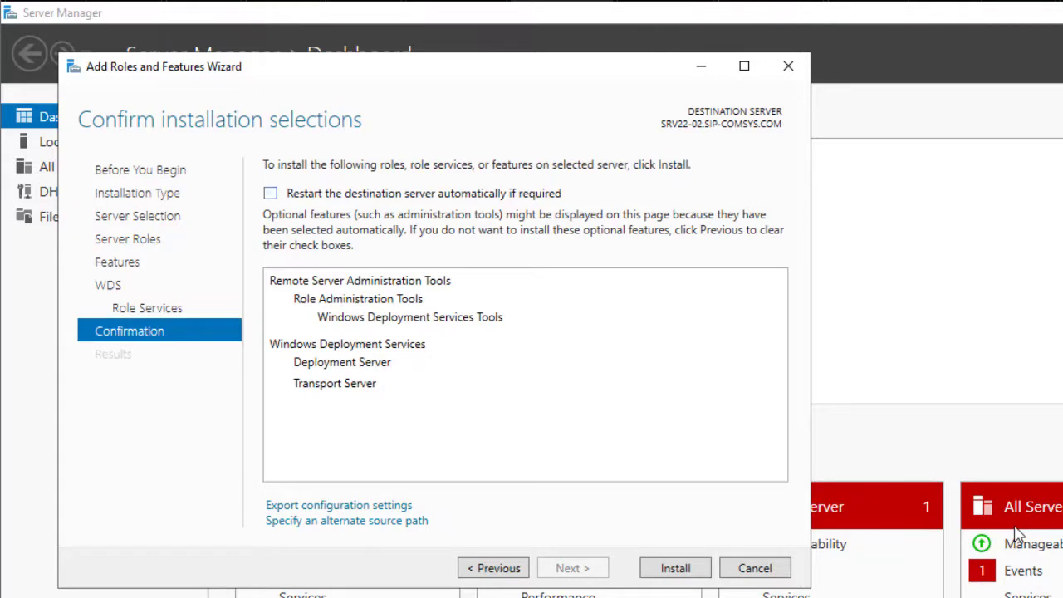
key("space")
key("Return")
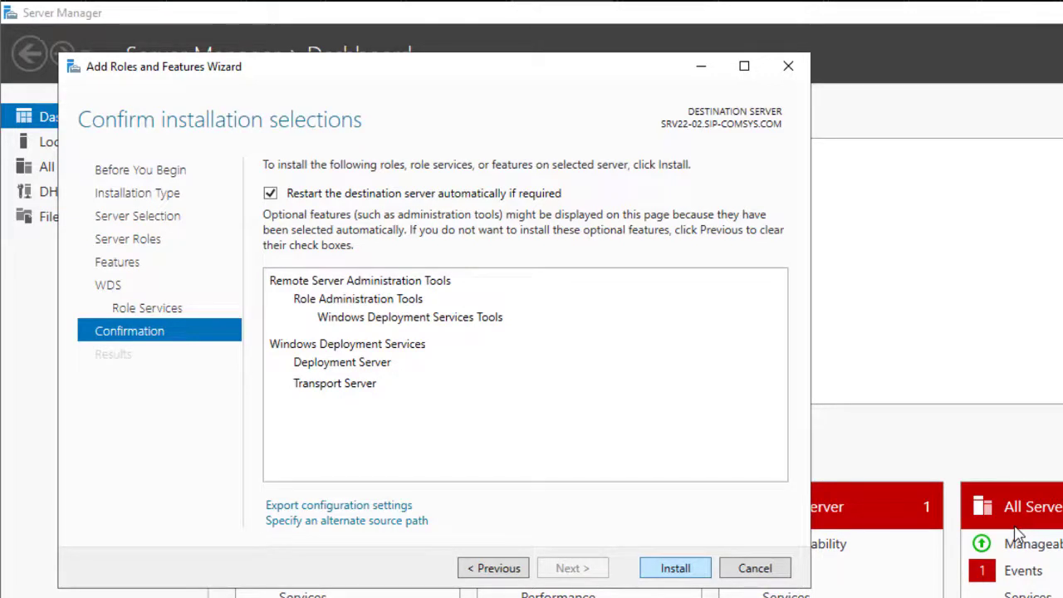
key("Return")
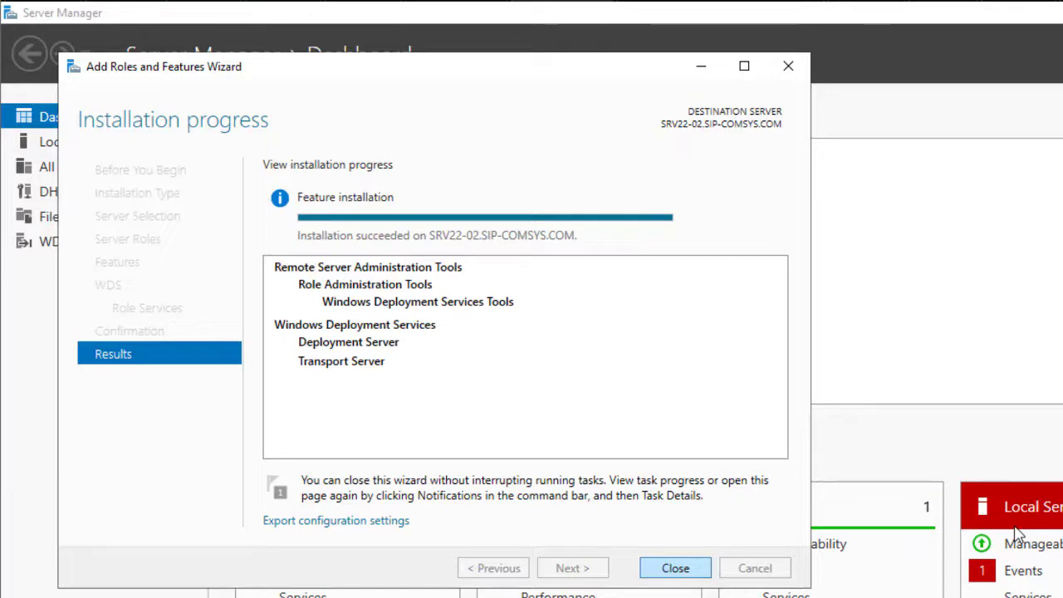
key("Return")
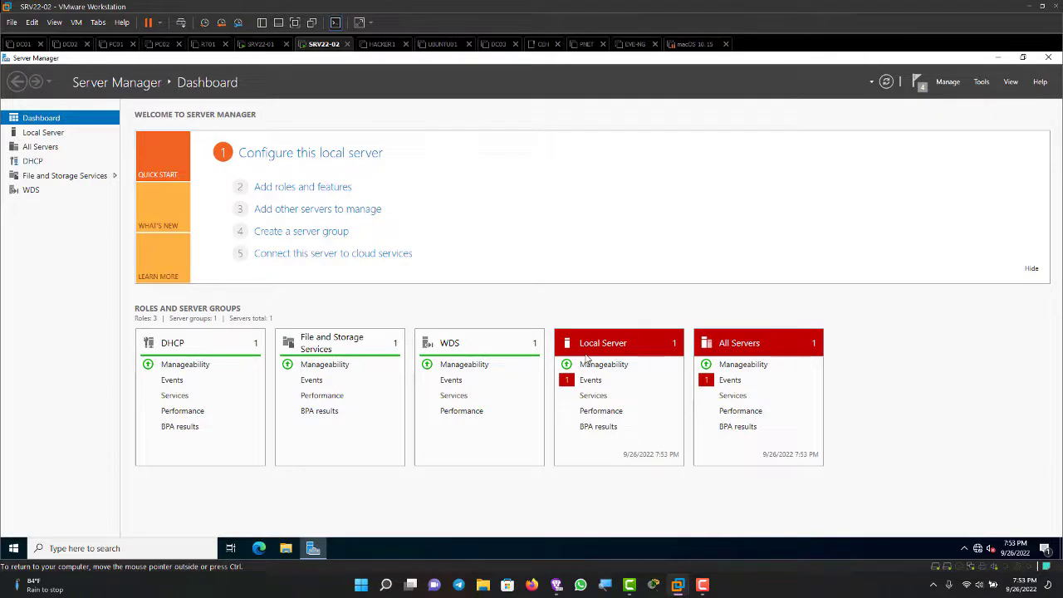
Step: Launch Server Manager on SRV22-01, compare it with SRV22-02, and return input to SRV22-02
key("ctrl+alt+Left")
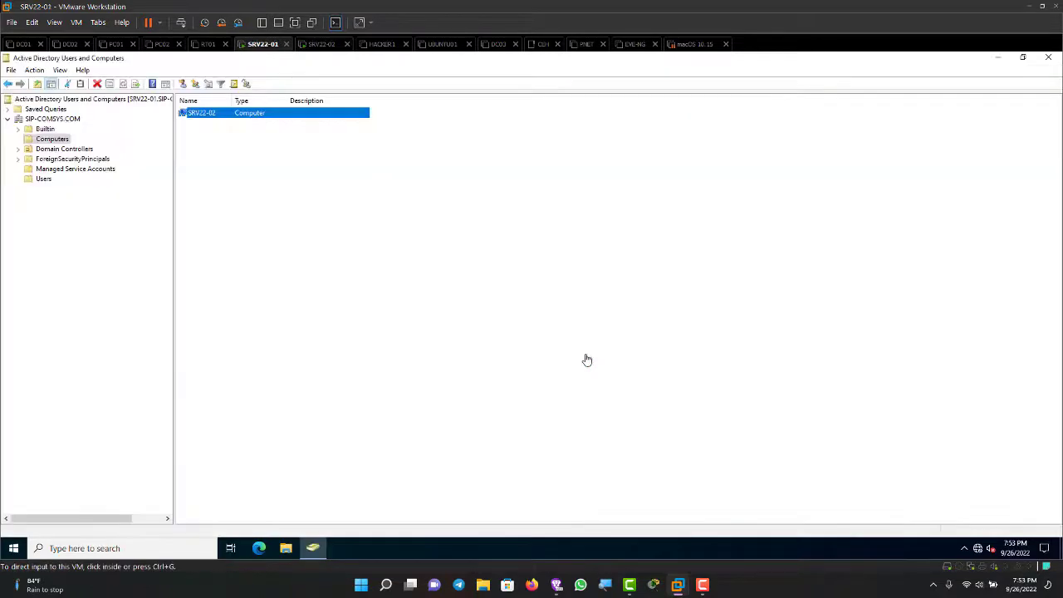
key("super")
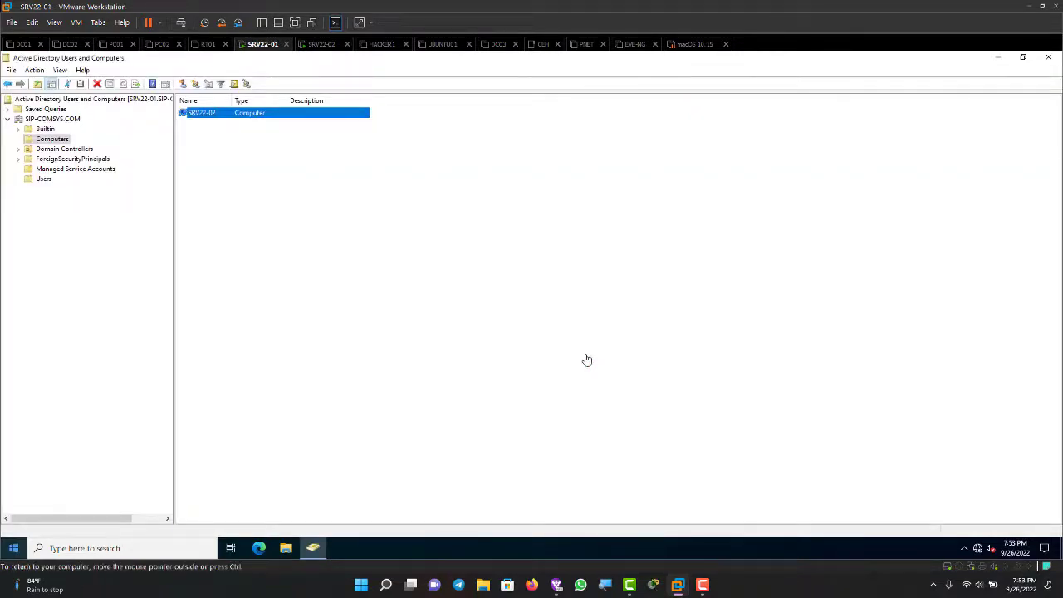
key("Return")
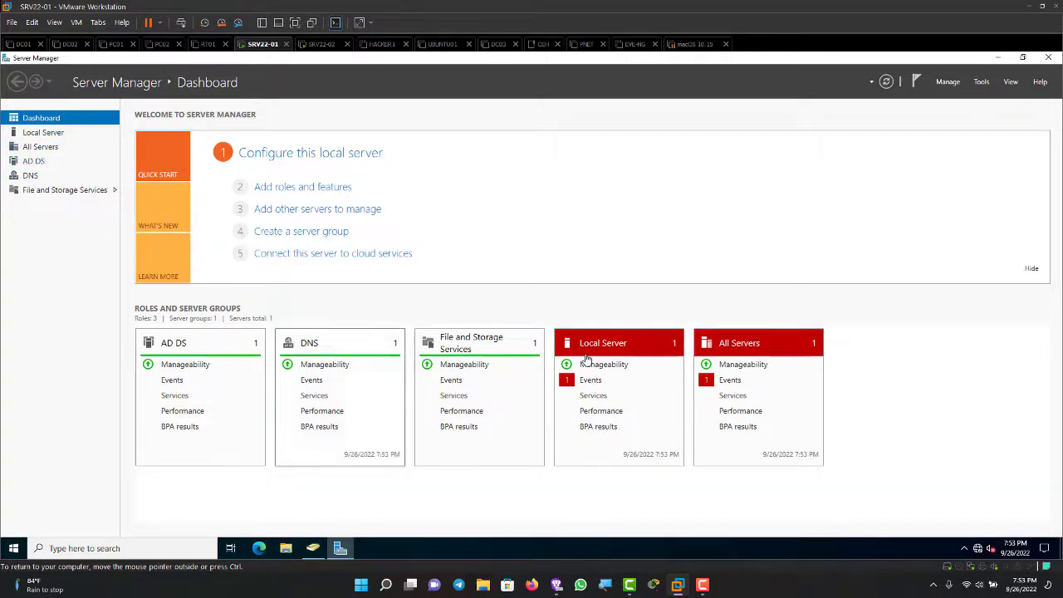
key("ctrl+Tab")
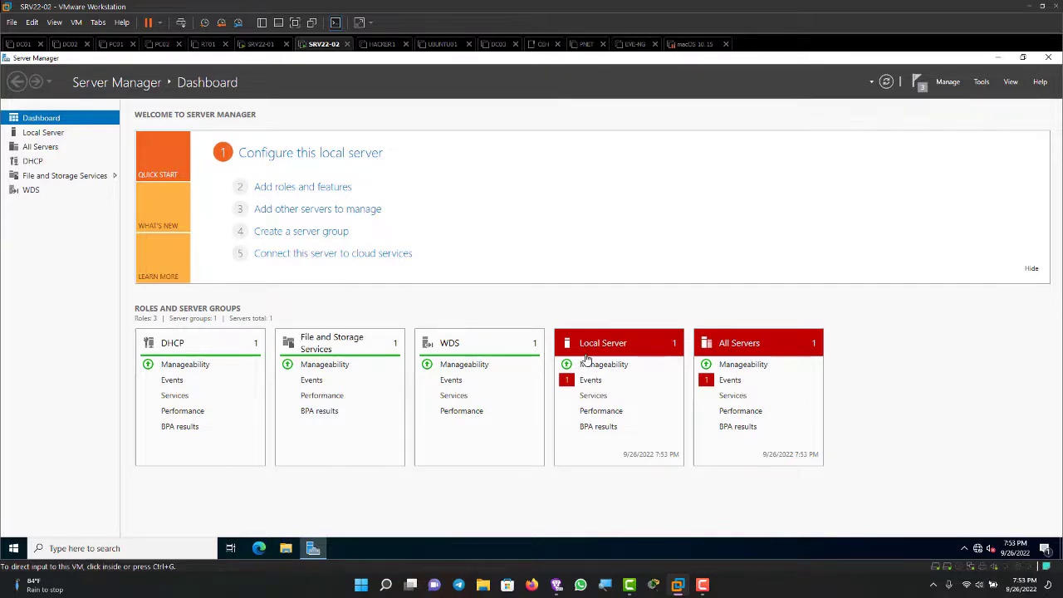
left_click(586, 358)
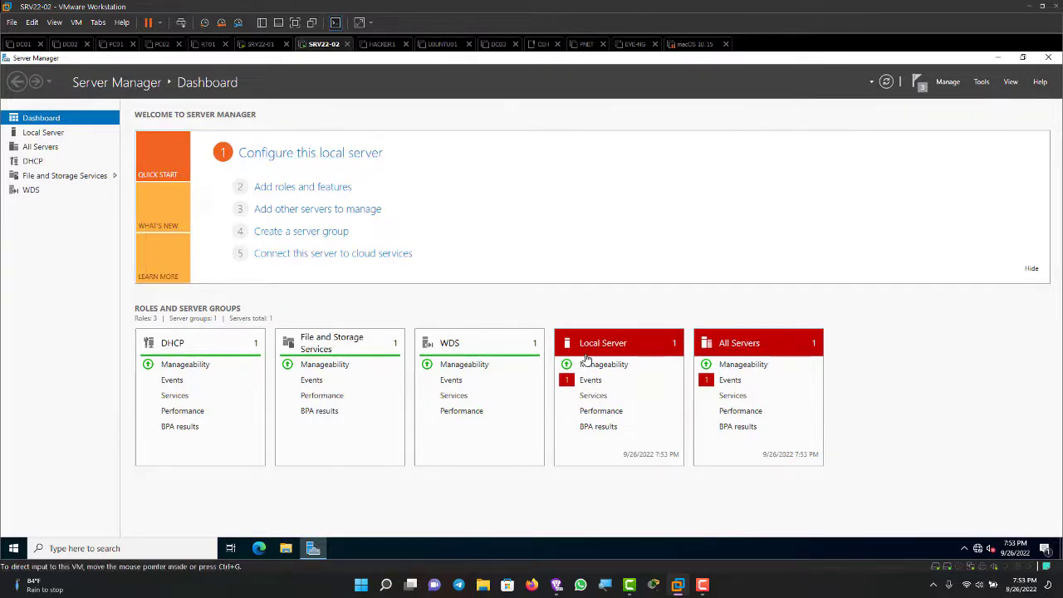
key("ctrl+shift+Tab")
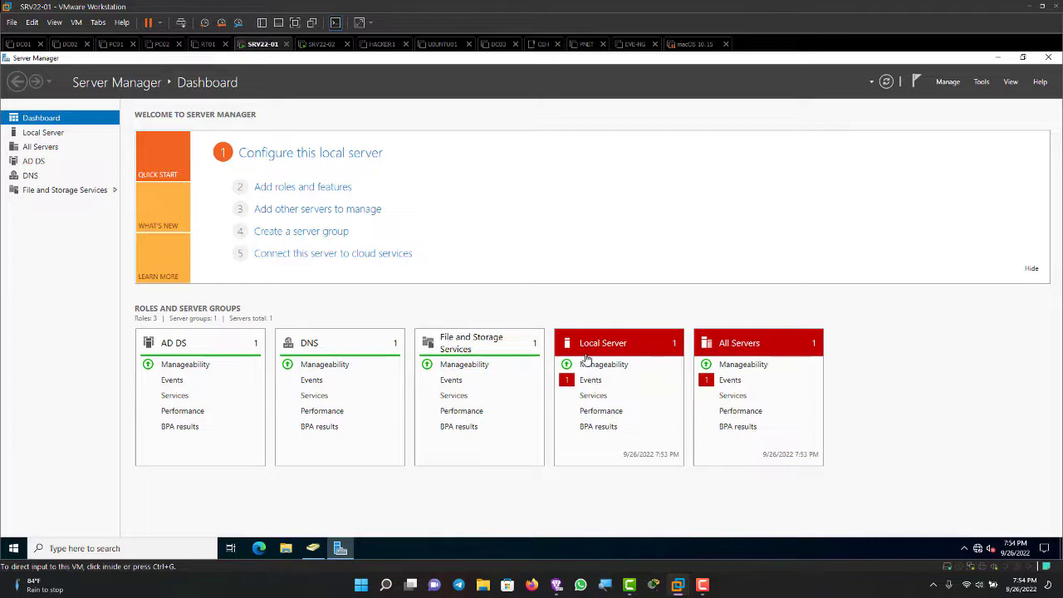
key("ctrl+Tab")
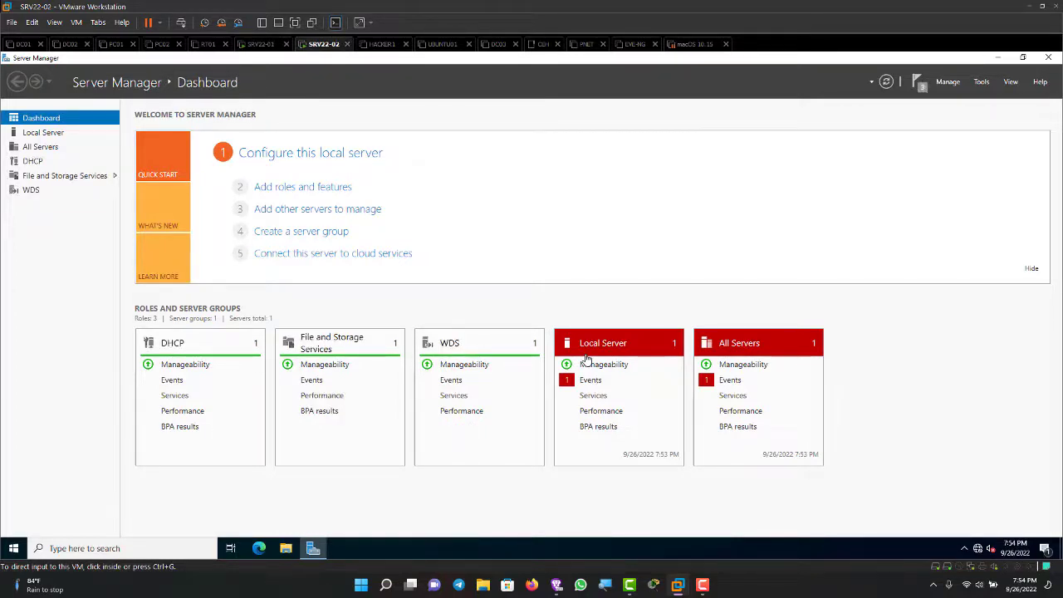
key("ctrl+shift+Tab")
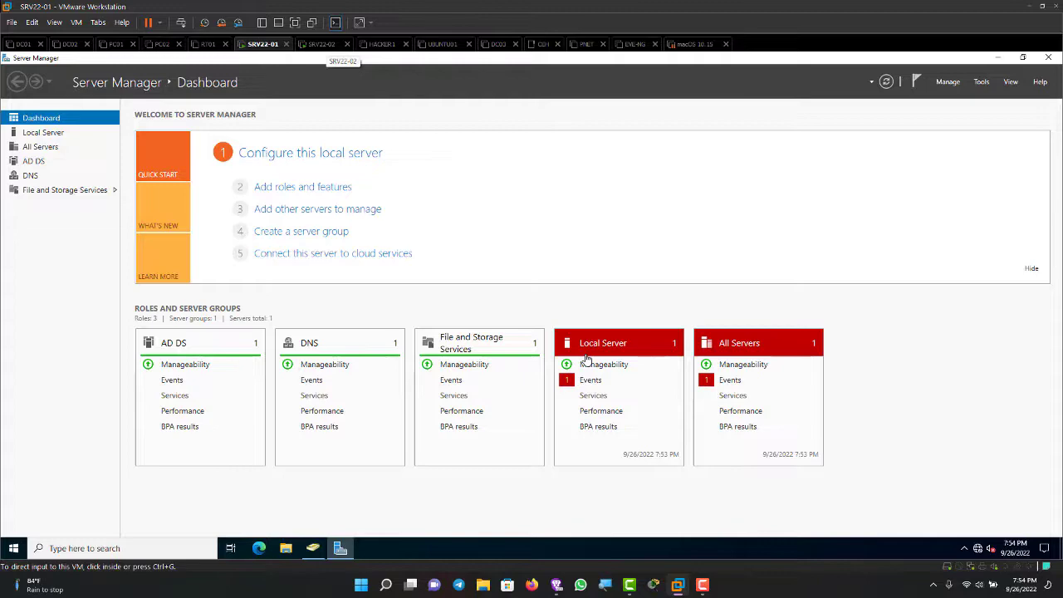
left_click(322, 44)
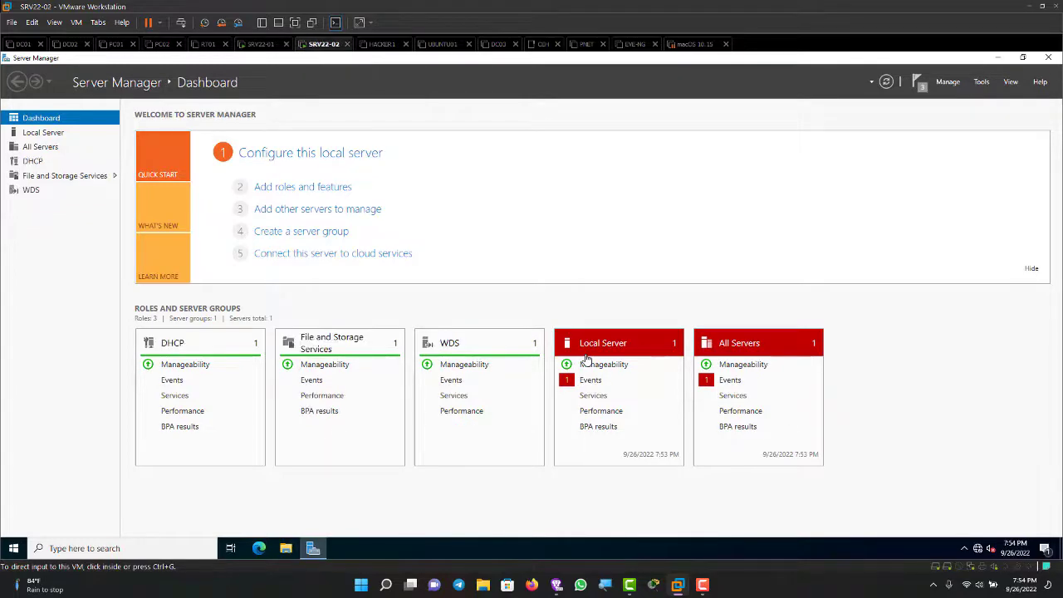
left_click(587, 359)
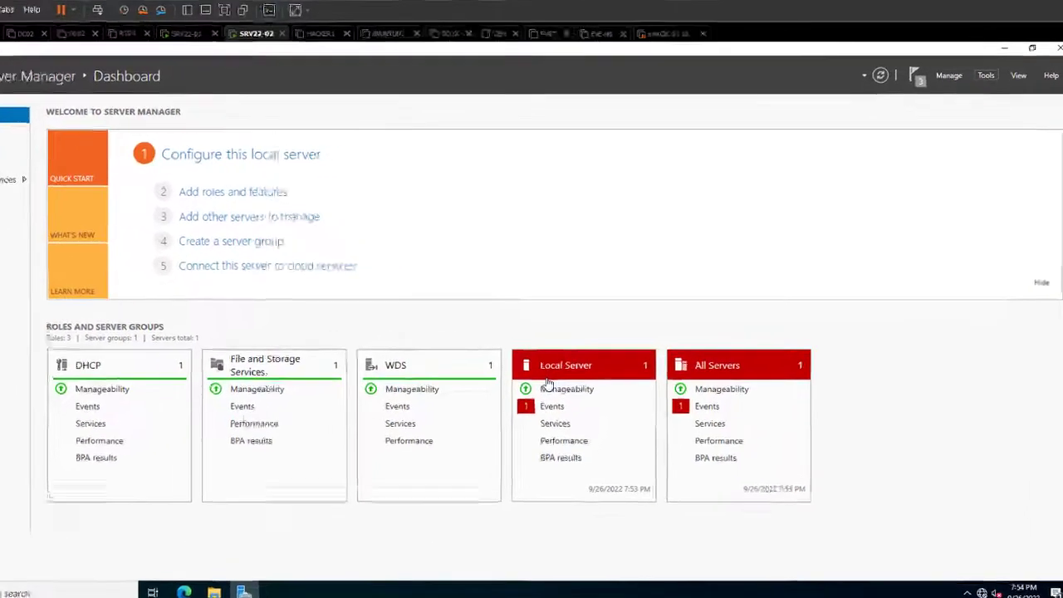
Step: Launch the Windows Deployment Services console from Tools, maximize it, and widen the server tree pane
key("alt+t")
key("Down")
key("Down")
key("Down")
key("Down")
key("Down")
key("Down")
key("Down")
key("Down")
key("Down")
key("Down")
key("Down")
key("Down")
key("Down")
key("Down")
key("Down")
key("Down")
key("Down")
key("Down")
key("Down")
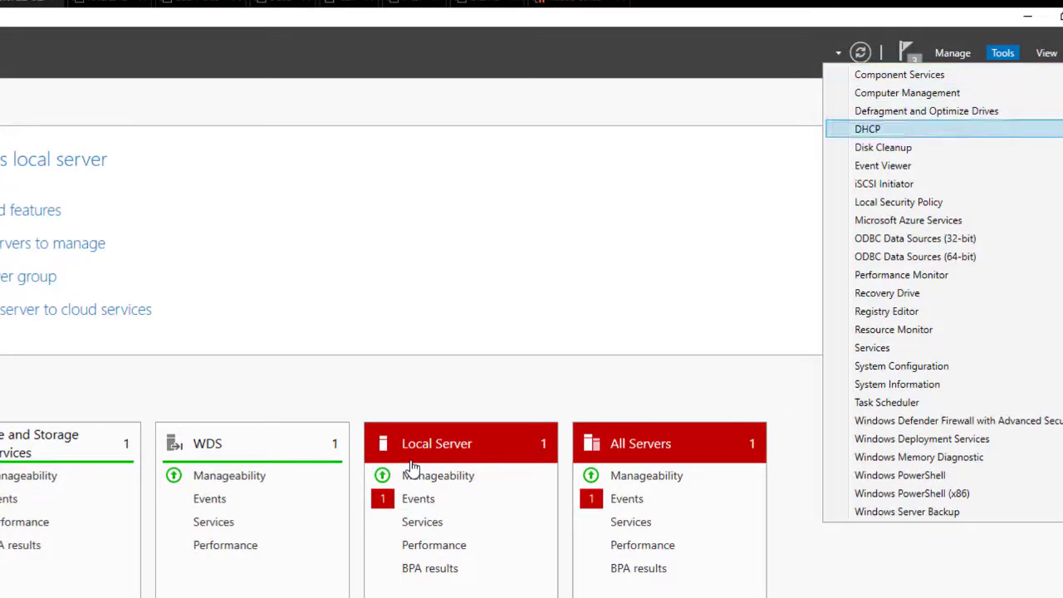
key("Down")
key("Down")
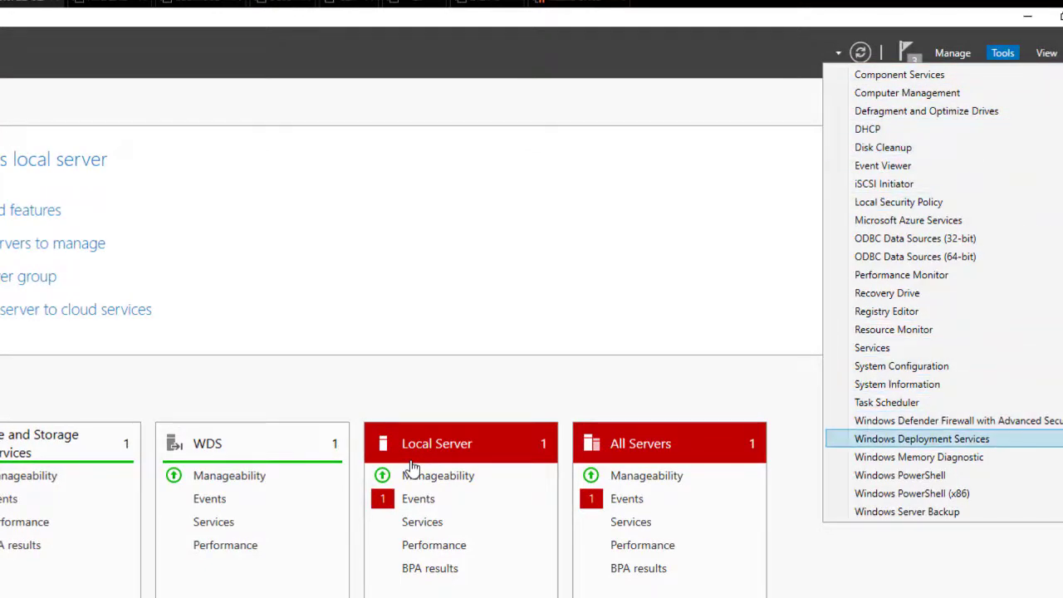
key("Return")
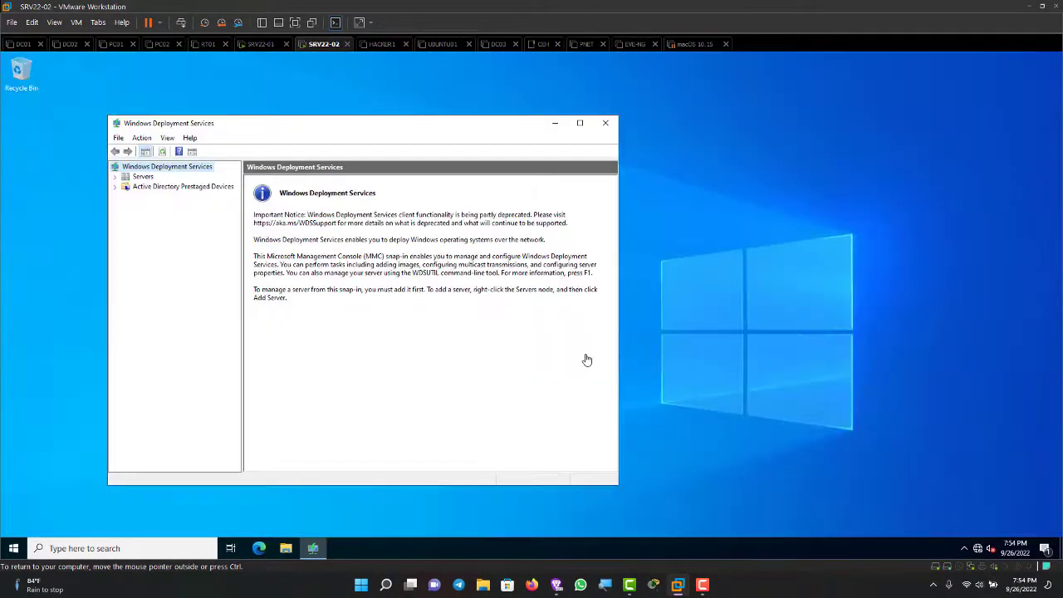
key("super+Up")
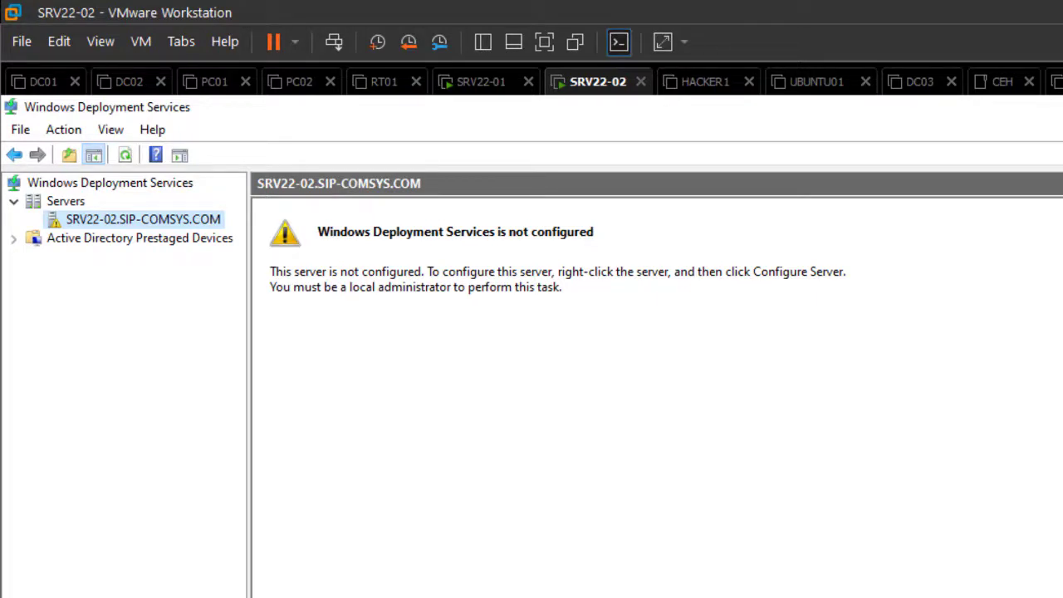
left_click_drag(249, 382, 337, 382)
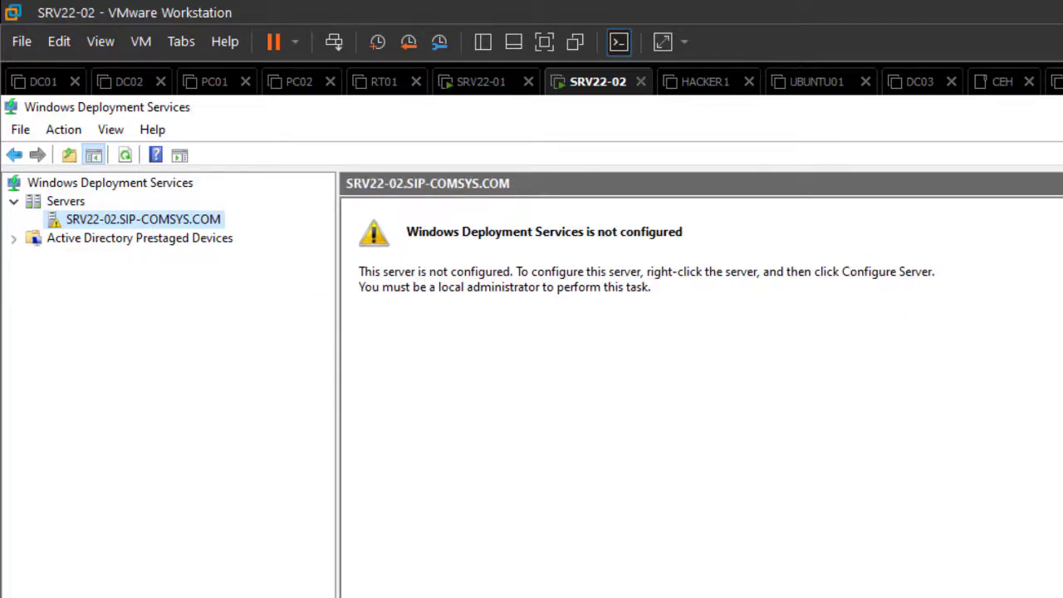